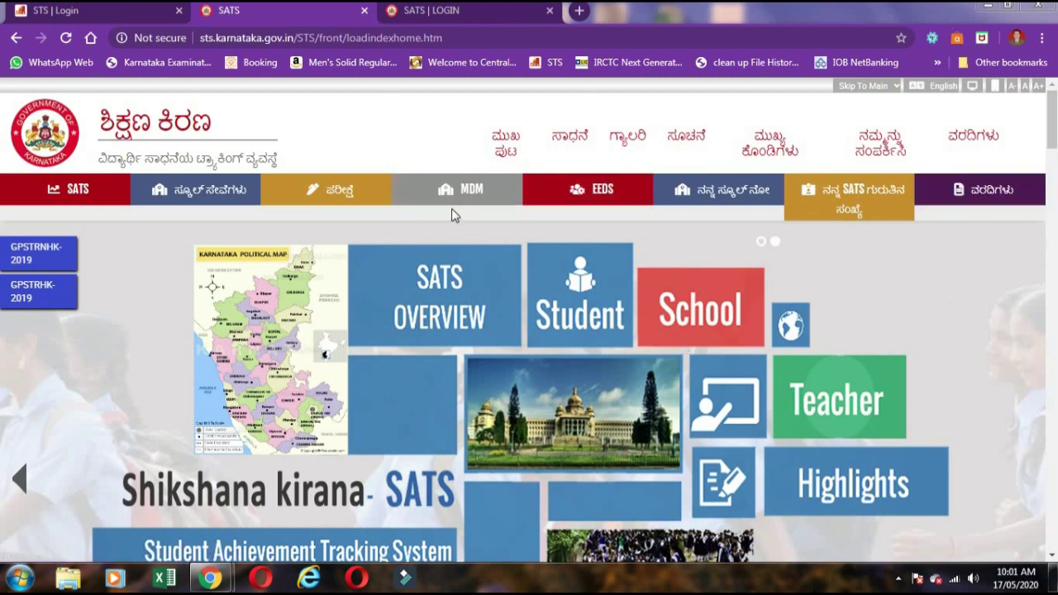
- Log in to the Mid Day Meal testing portal using the saved school username and the captcha
left_click(482, 197)
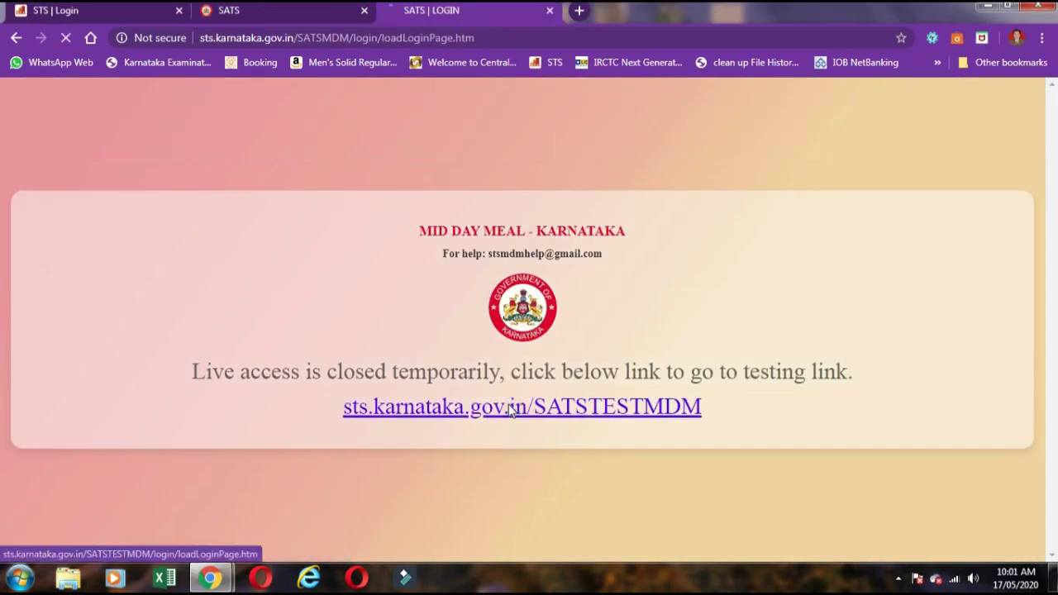
left_click(512, 409)
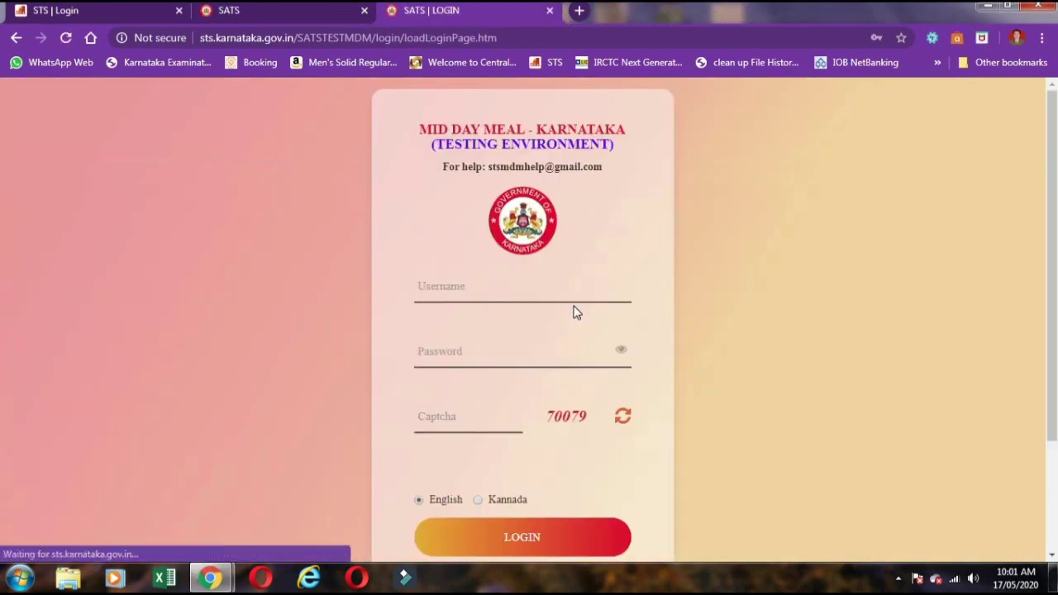
left_click(505, 297)
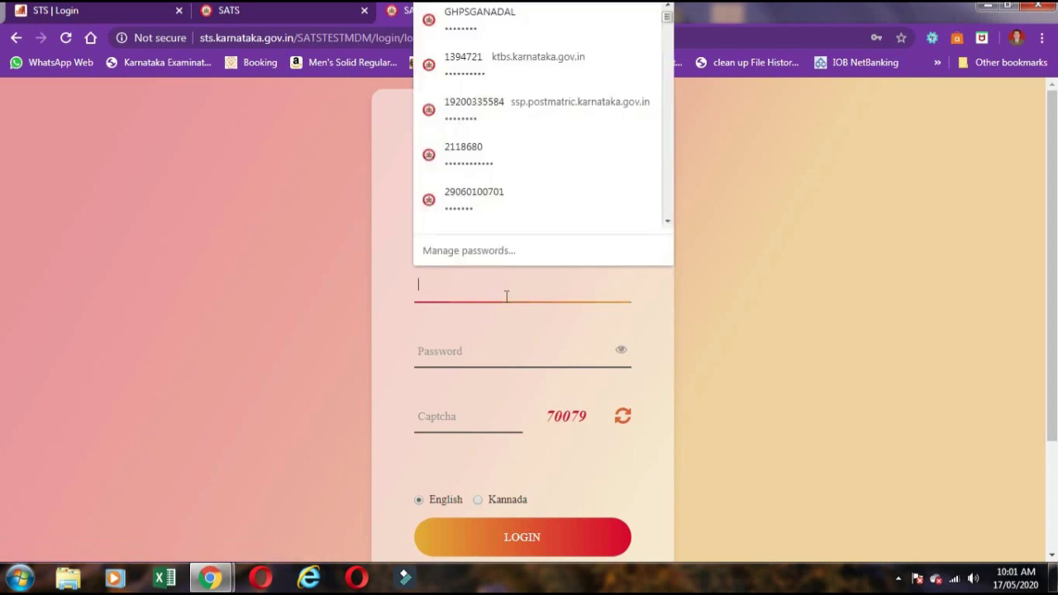
type("pa")
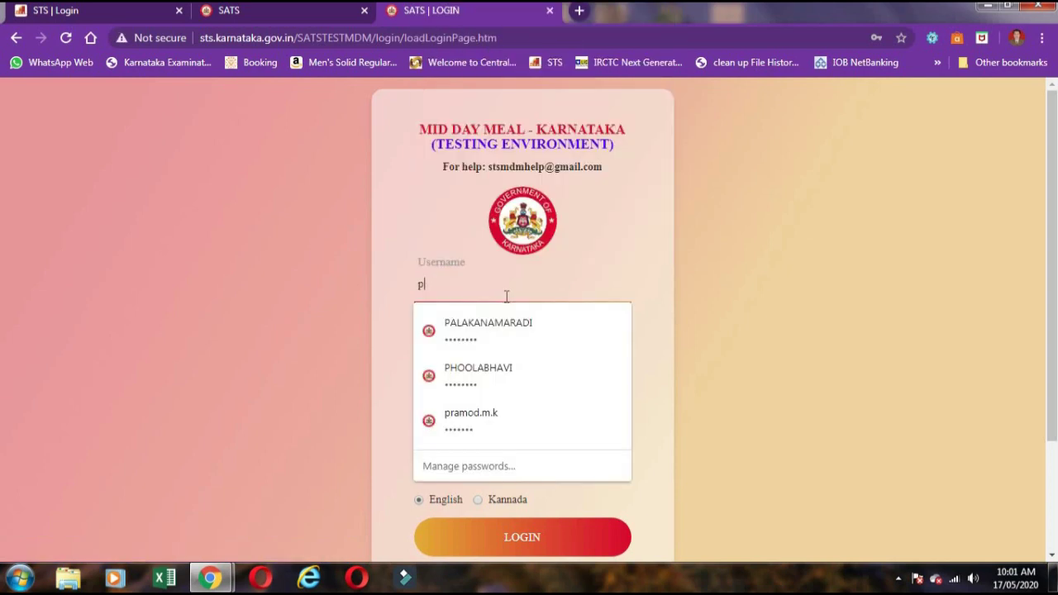
left_click(510, 332)
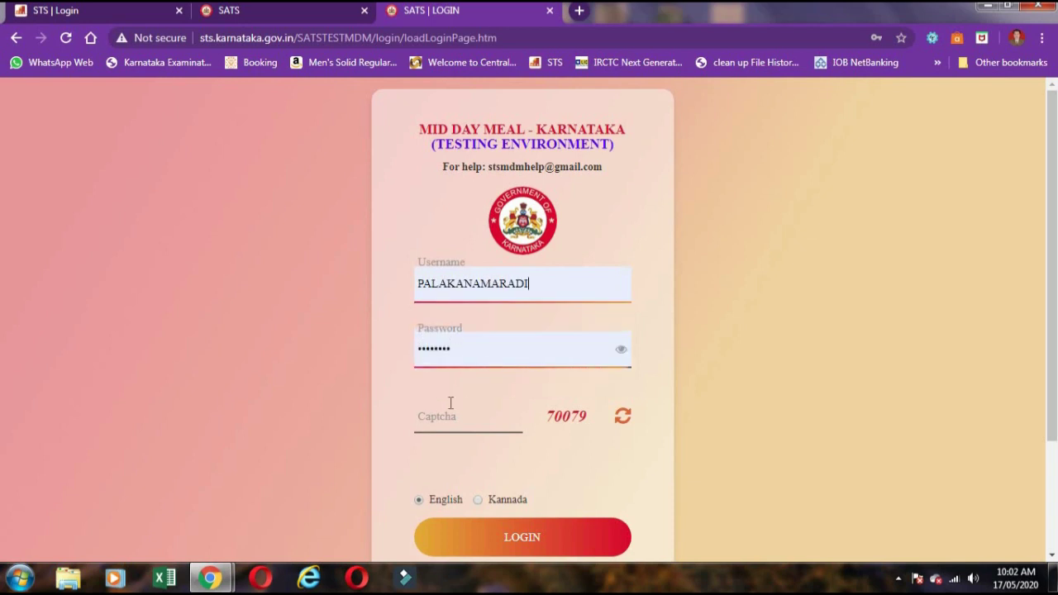
left_click(437, 426)
type("70079")
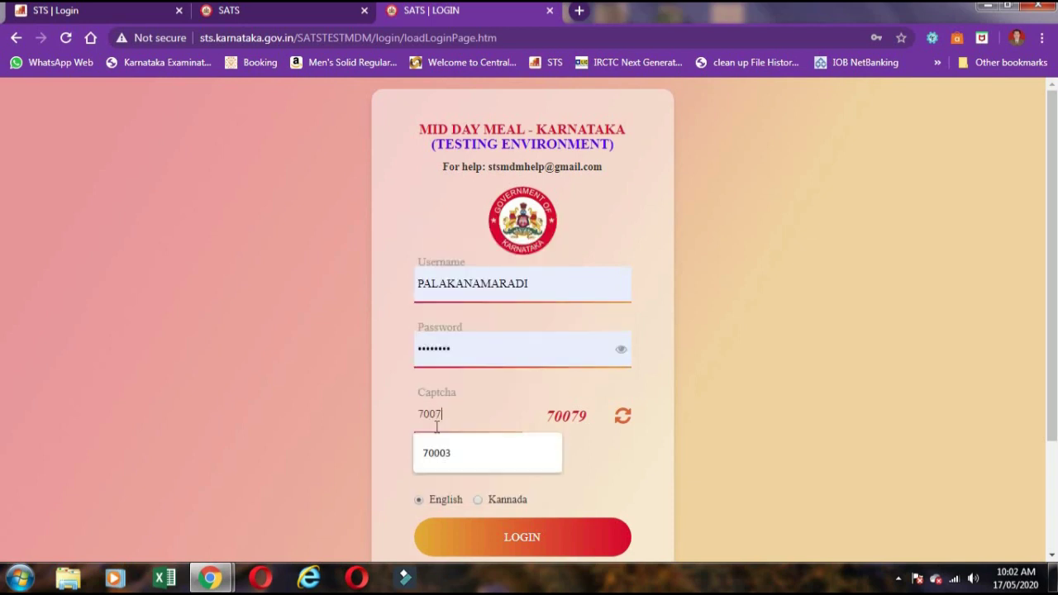
left_click(507, 544)
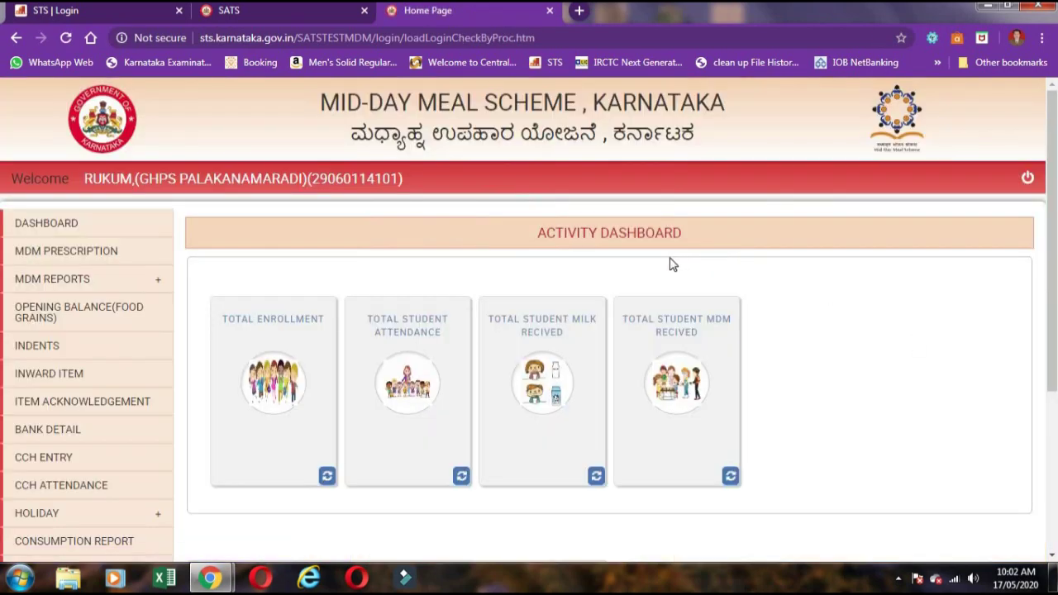
- Log in to the Student Achievement Tracking System using the saved school username and the captcha
left_click(86, 12)
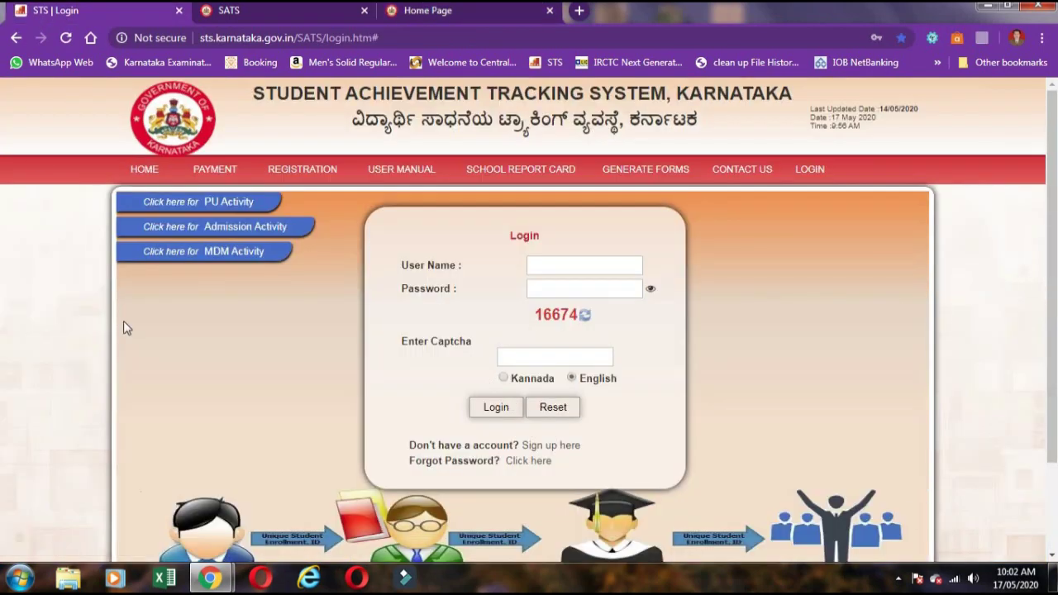
left_click(604, 265)
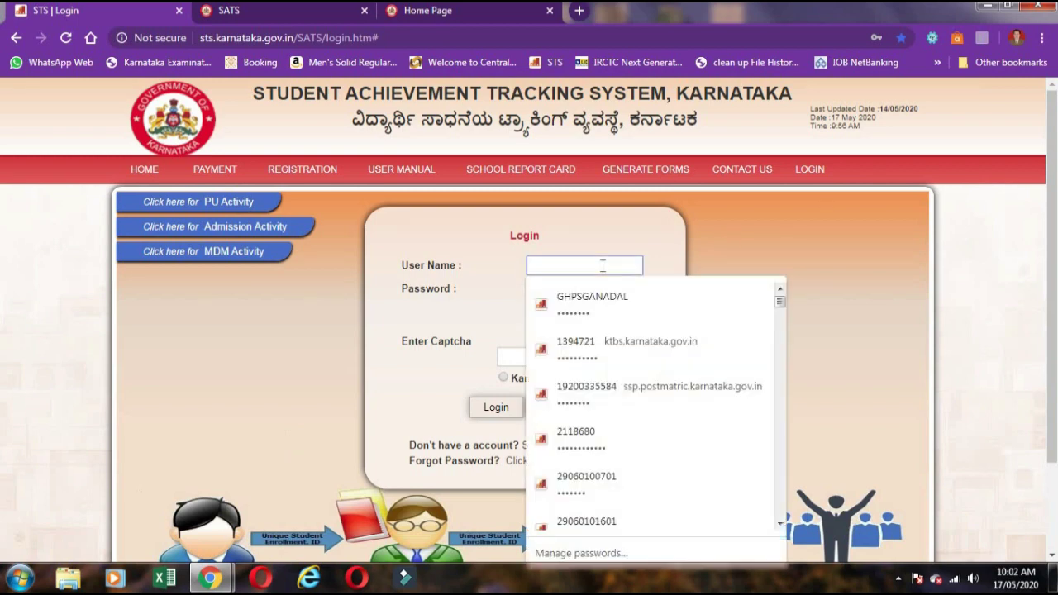
type("0")
key("BackSpace")
type("p")
left_click(611, 296)
left_click(570, 361)
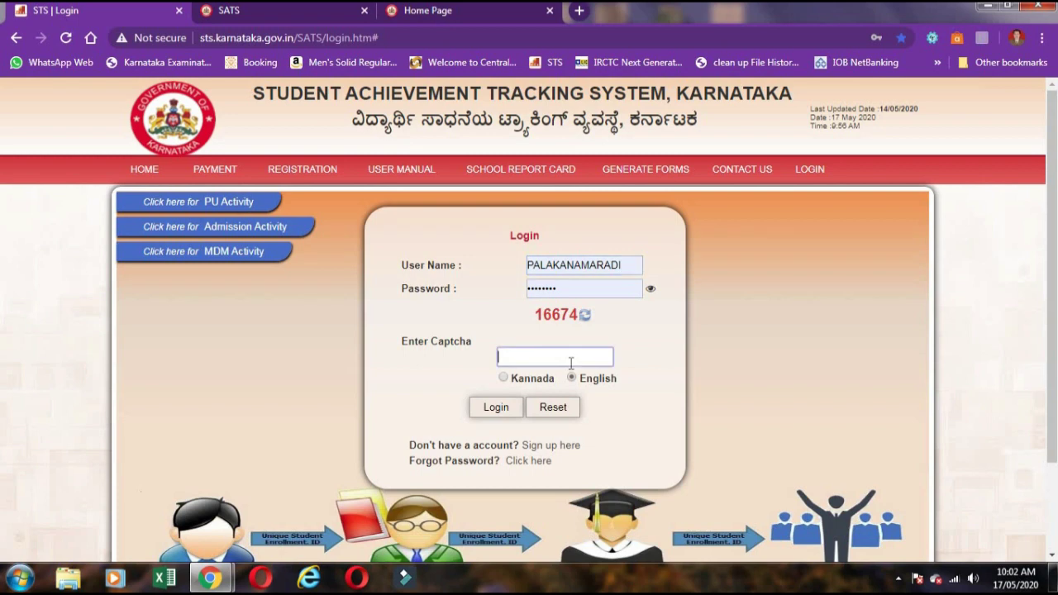
type("16674")
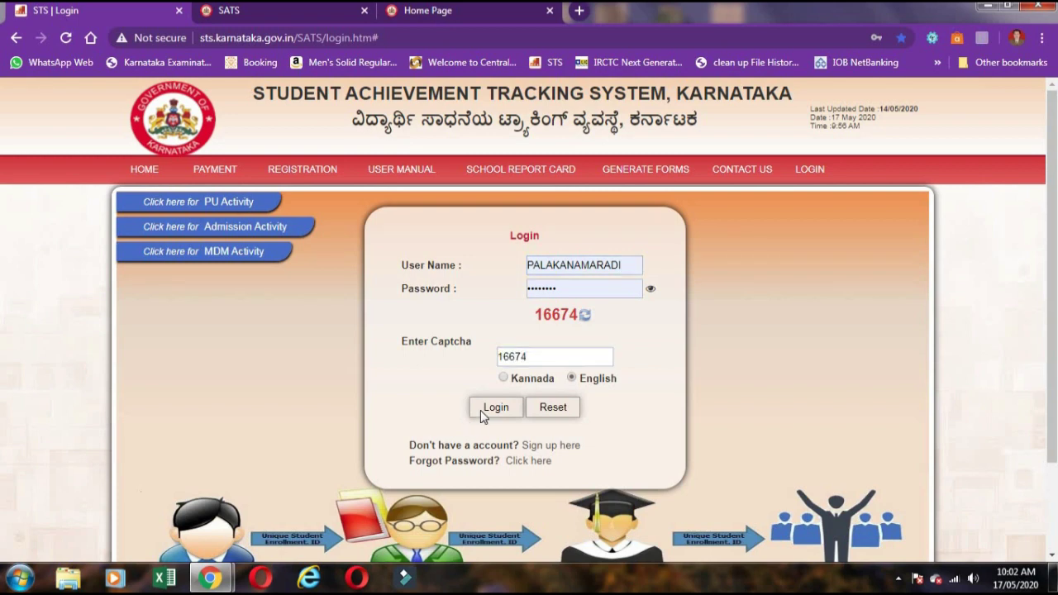
left_click(486, 408)
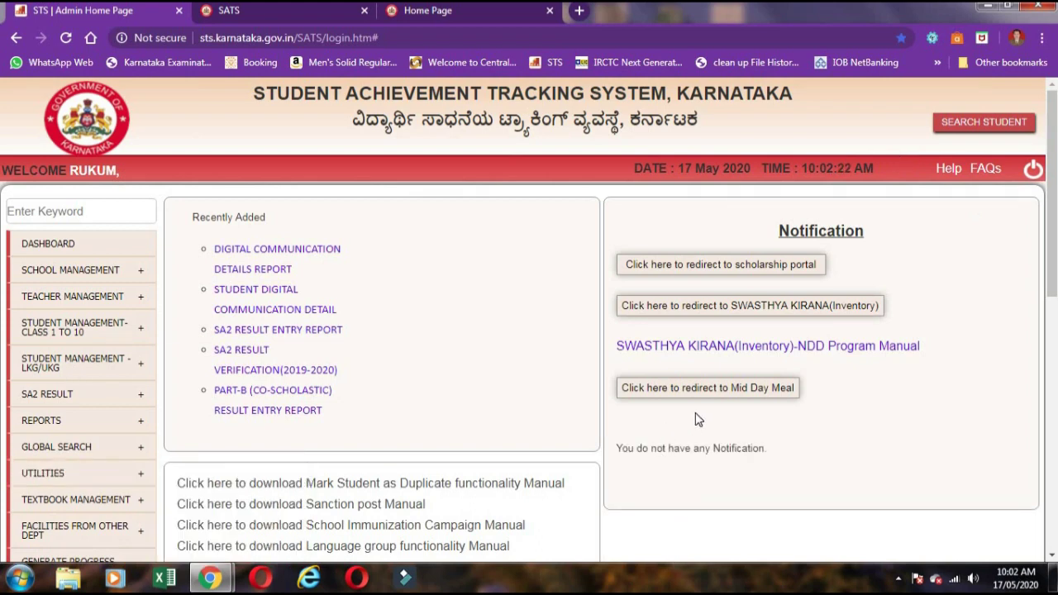
- Redirect to the Mid Day Meal portal and open the MDM Prescription attendance search for 17/05/2020
left_click(709, 394)
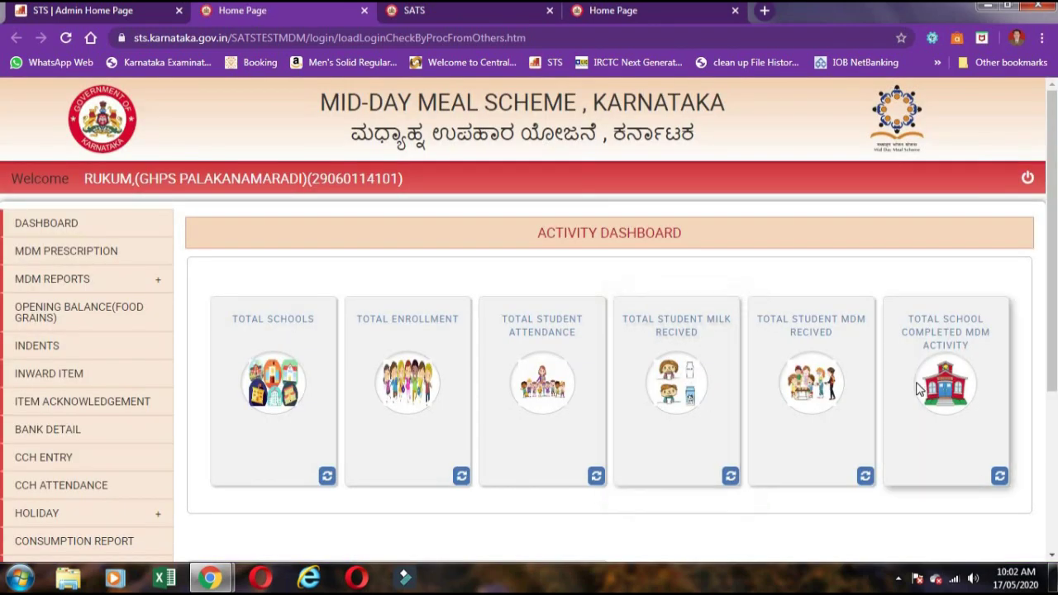
scroll(919, 391, "down", 1)
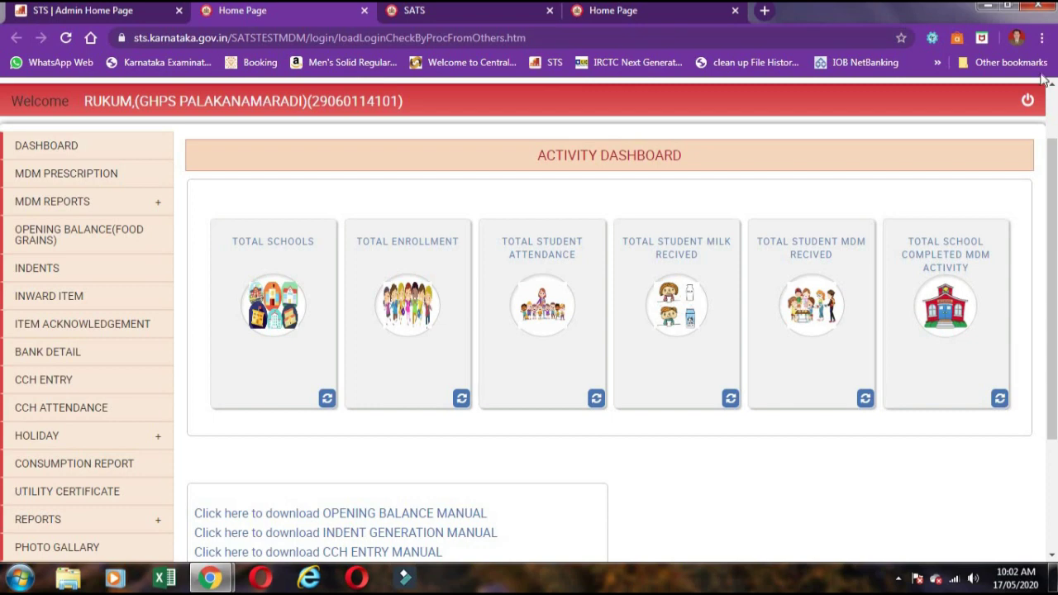
left_click(78, 463)
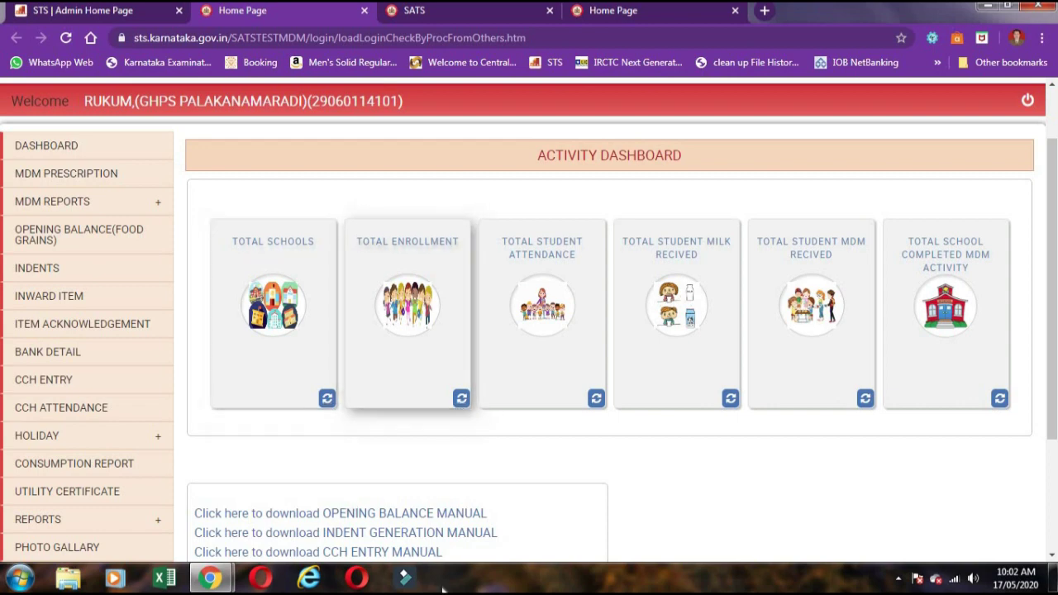
left_click(82, 156)
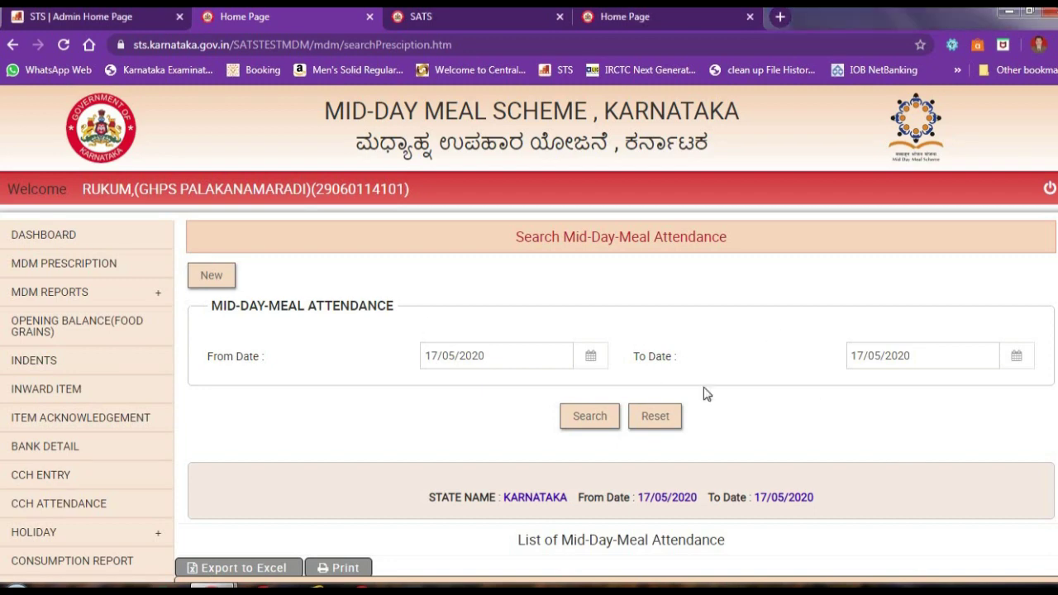
- Confirm the 17/05/2020 attendance table is empty and begin a new attendance entry
scroll(306, 318, "down", 3)
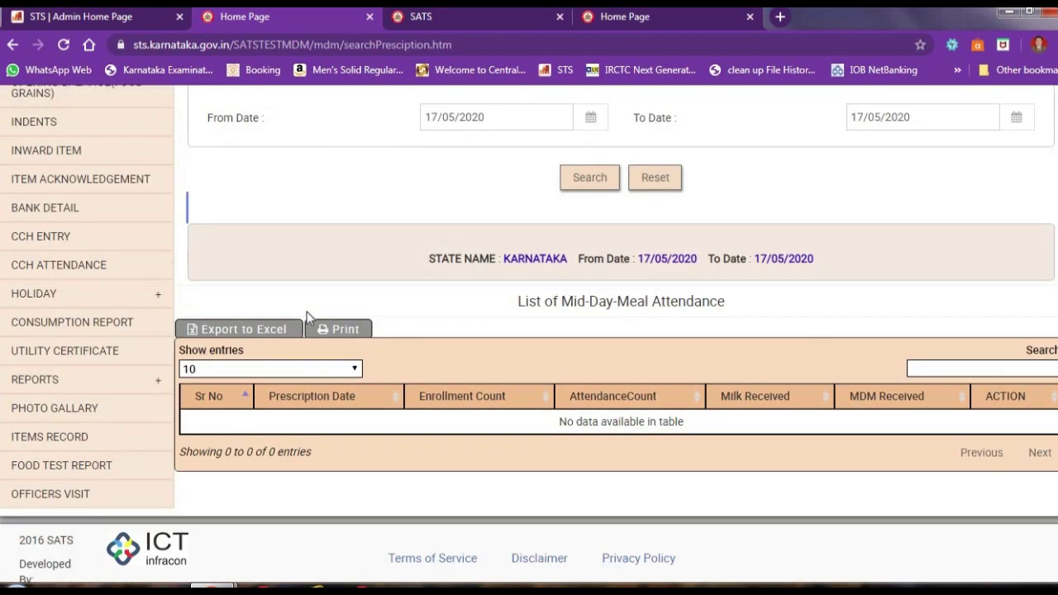
scroll(307, 312, "up", 2)
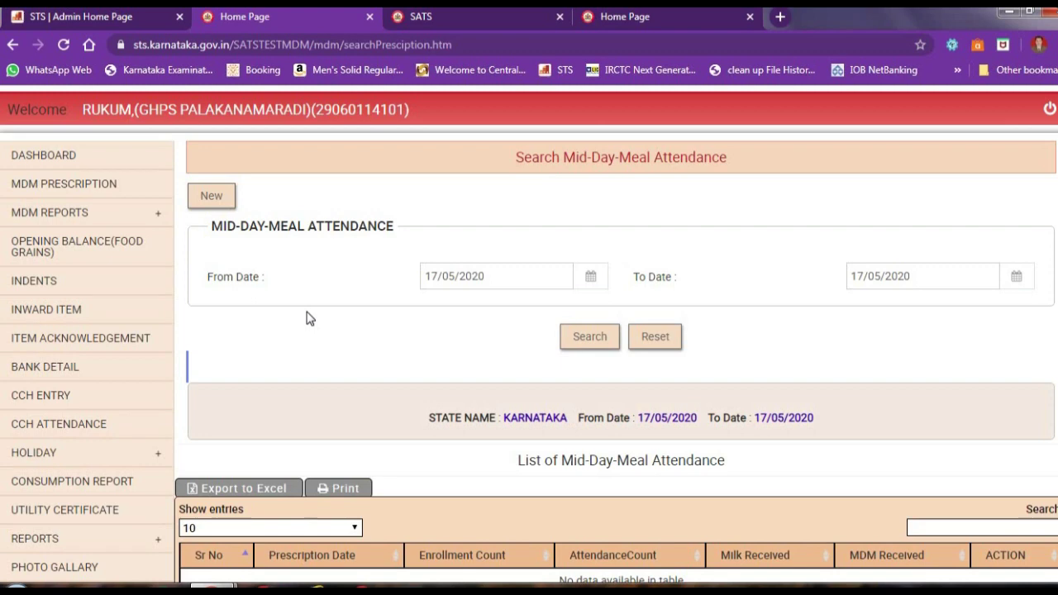
scroll(674, 294, "down", 1)
scroll(675, 295, "up", 1)
scroll(455, 295, "down", 2)
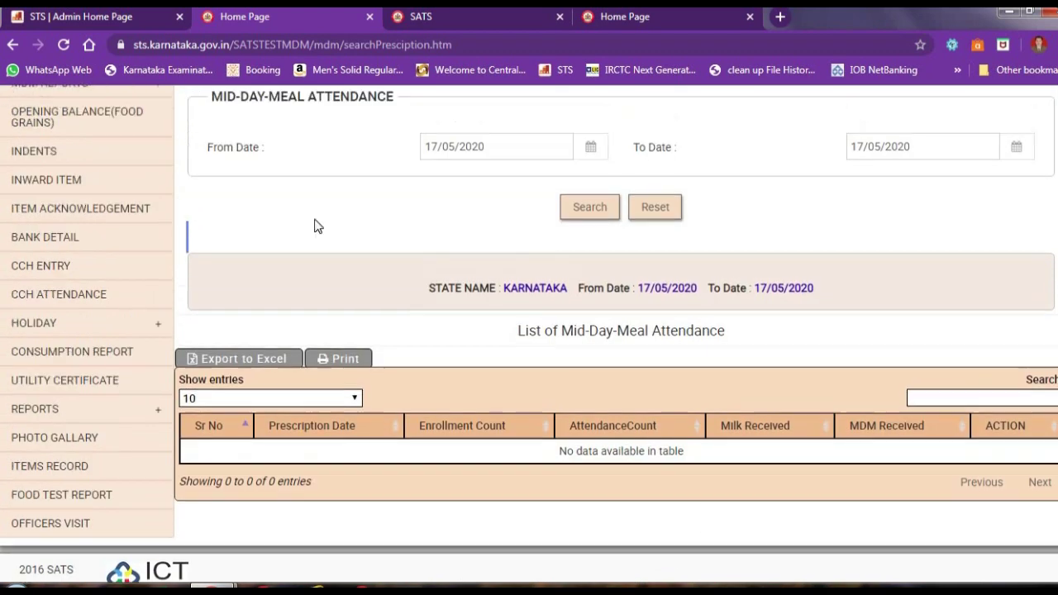
scroll(314, 226, "up", 1)
left_click(211, 116)
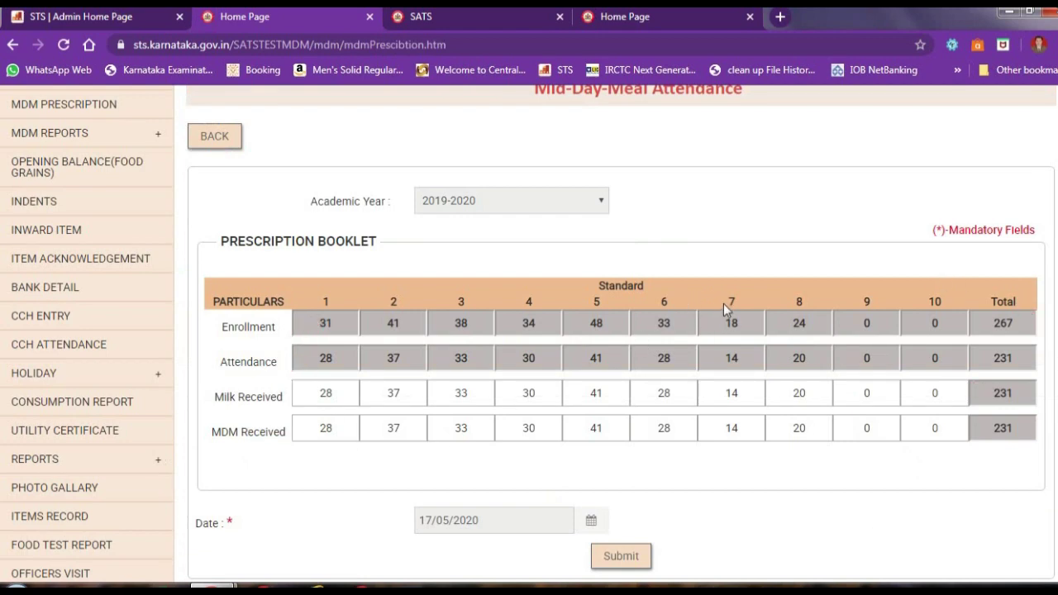
- Submit the 17/05/2020 prescription booklet with 231 attending and confirm the submission
scroll(277, 329, "down", 1)
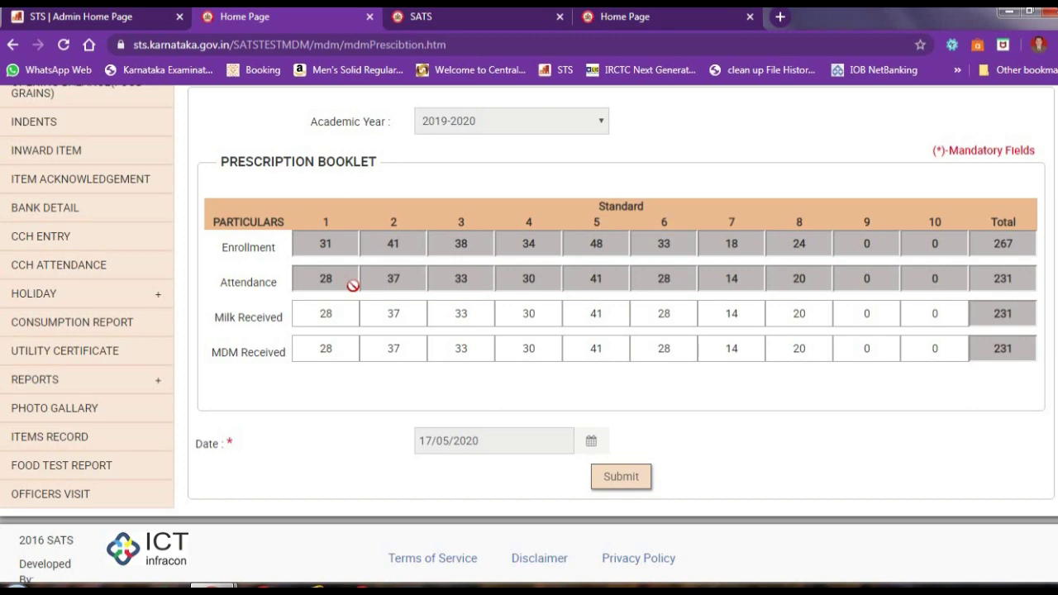
left_click(340, 314)
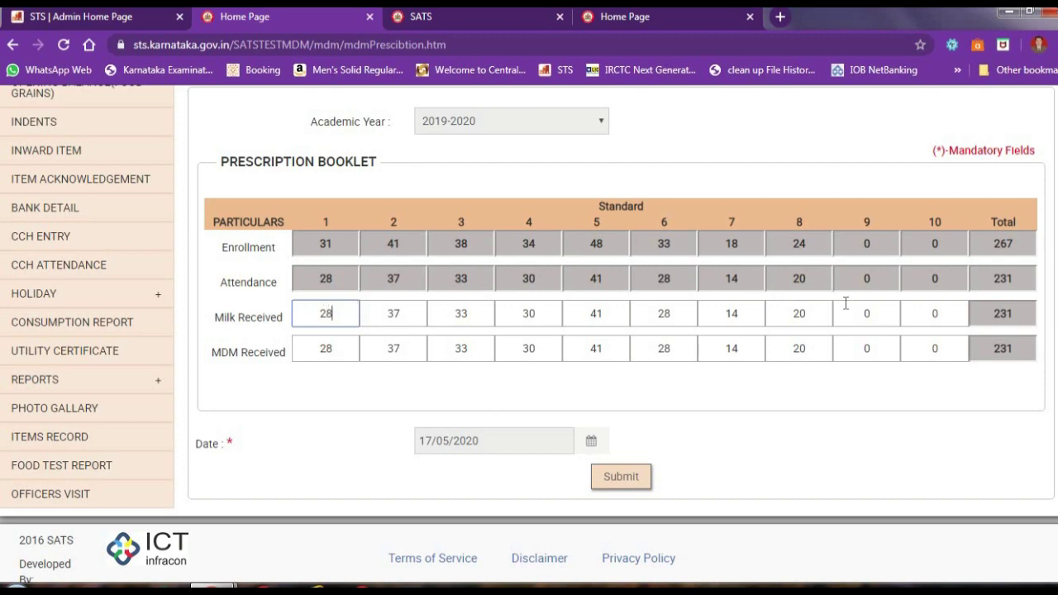
left_click(599, 480)
left_click(609, 137)
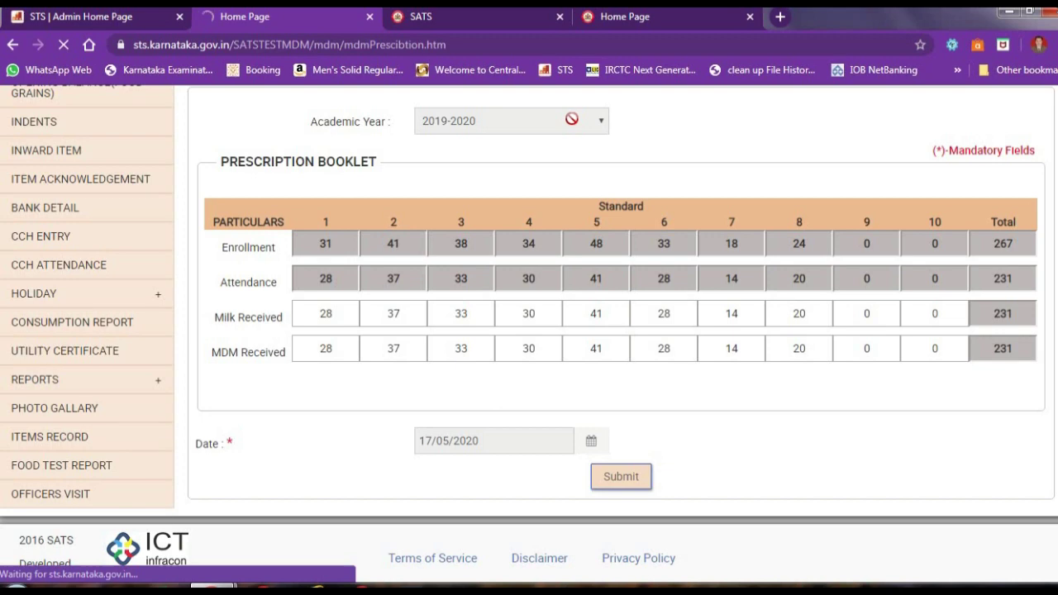
scroll(581, 463, "down", 3)
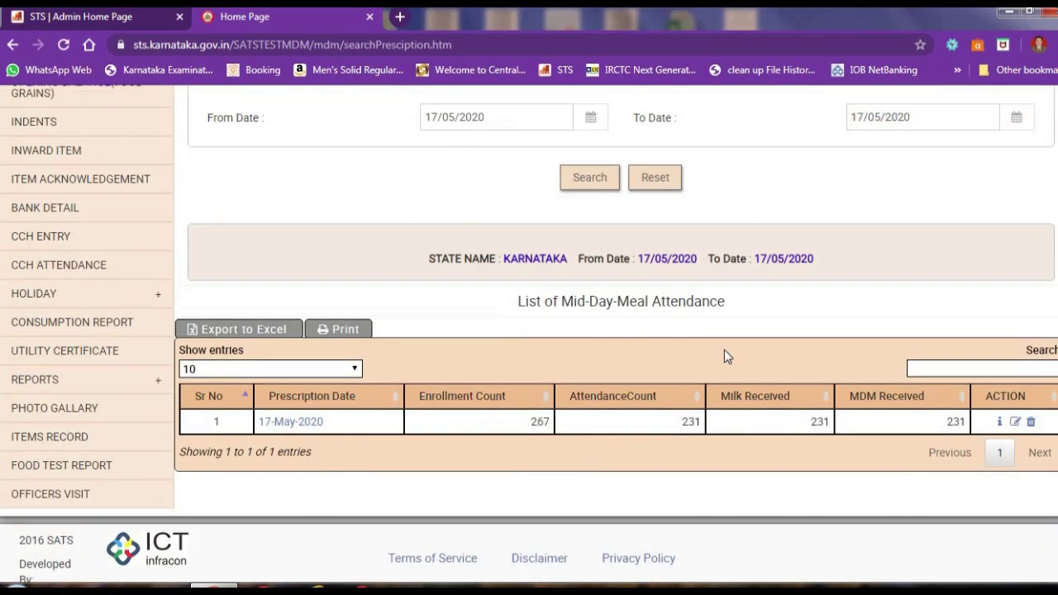
- Reload the MDM Prescription search and choose edit on the 17-May-2020 attendance record
scroll(796, 307, "up", 3)
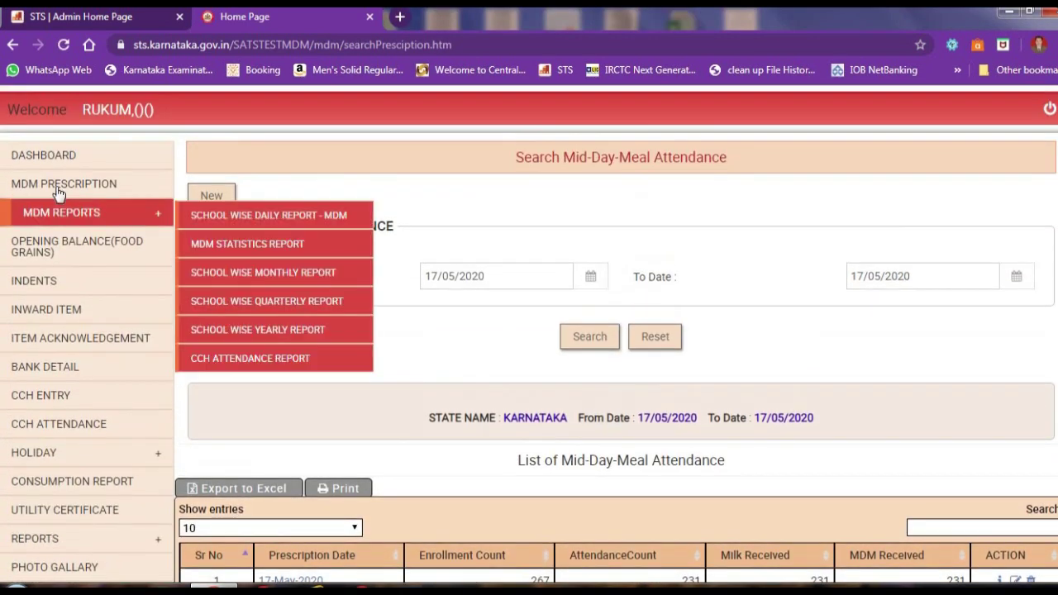
left_click(74, 184)
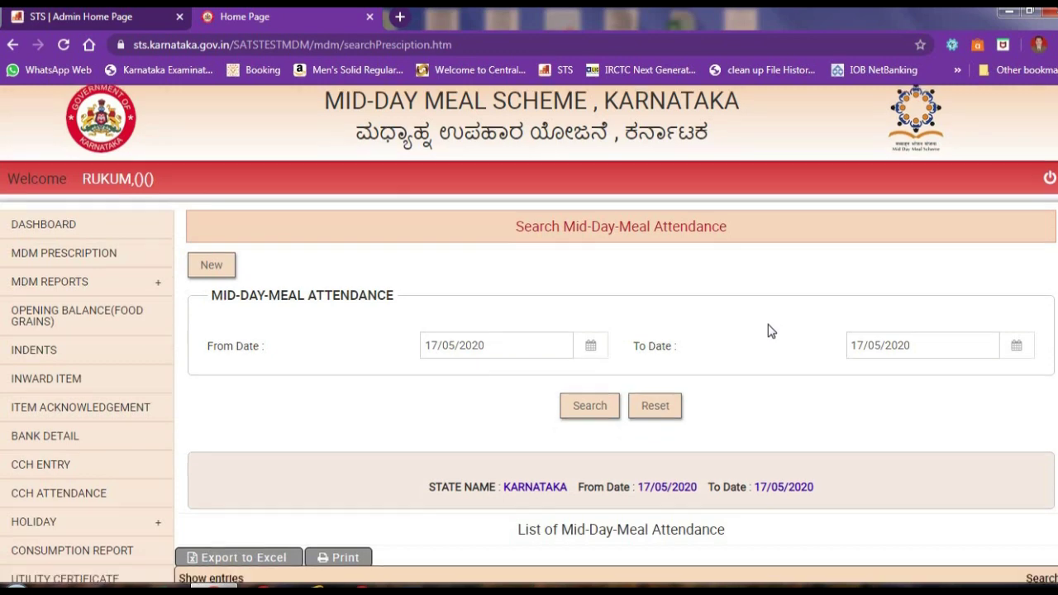
scroll(768, 330, "down", 3)
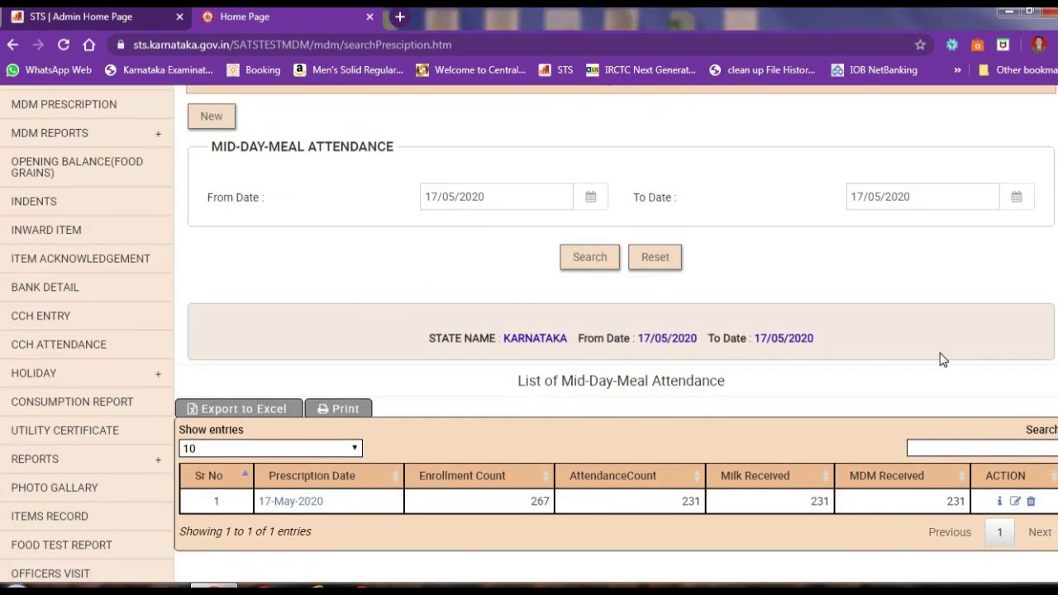
scroll(846, 430, "down", 2)
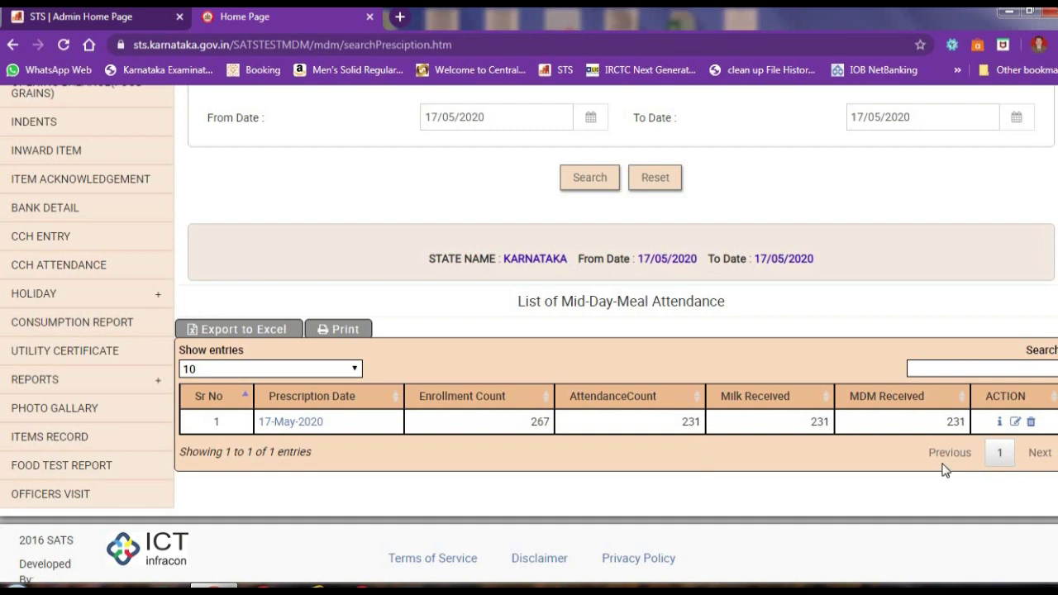
left_click(1014, 423)
- Confirm editing, review the saved 17/05/2020 booklet unchanged, and go back to the attendance search
left_click(617, 135)
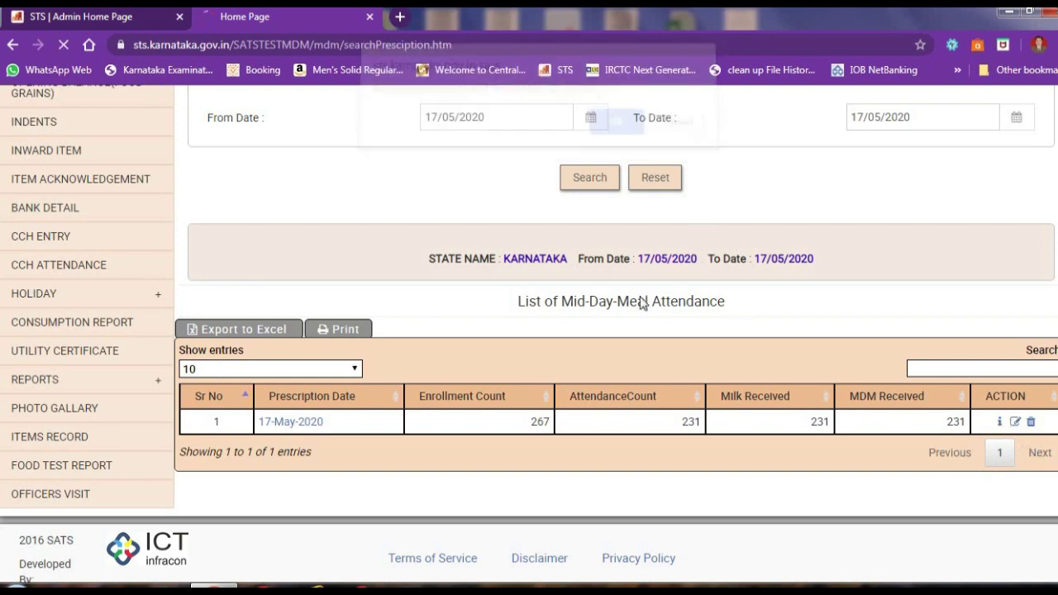
scroll(675, 325, "down", 3)
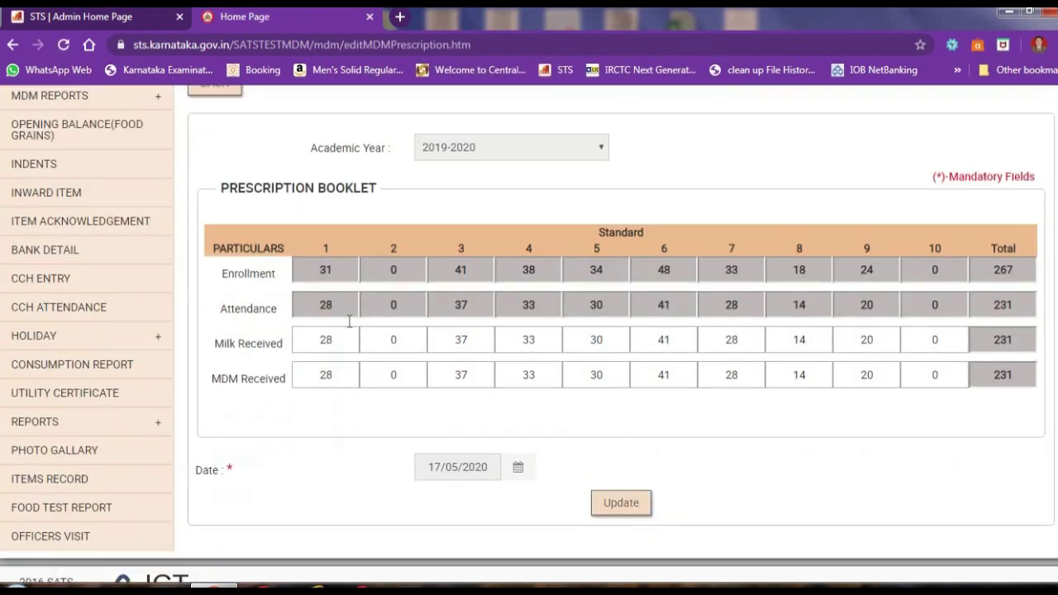
scroll(855, 300, "up", 2)
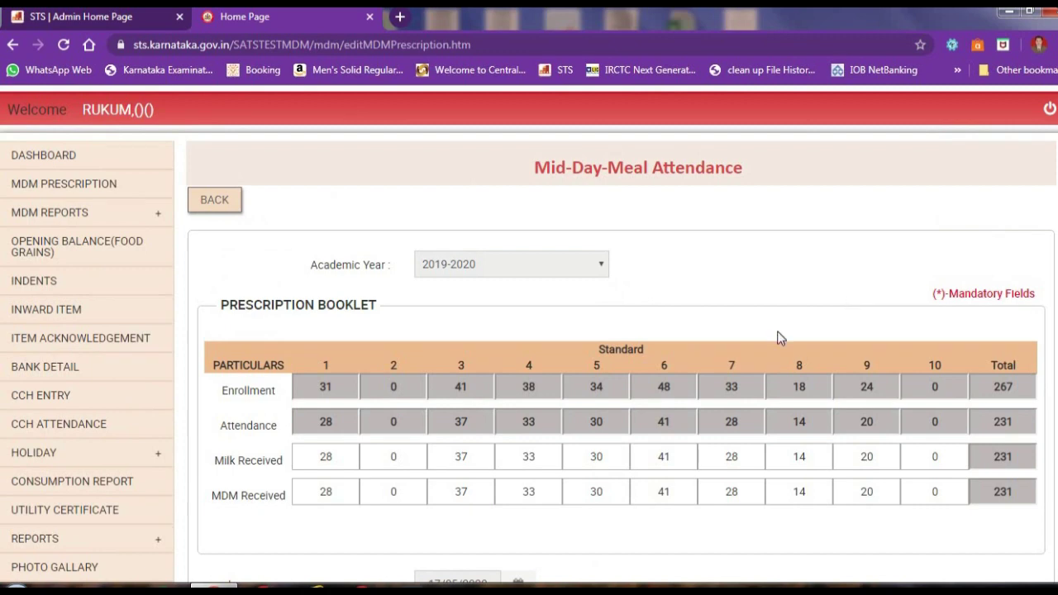
scroll(236, 207, "down", 2)
scroll(233, 202, "up", 2)
left_click(232, 202)
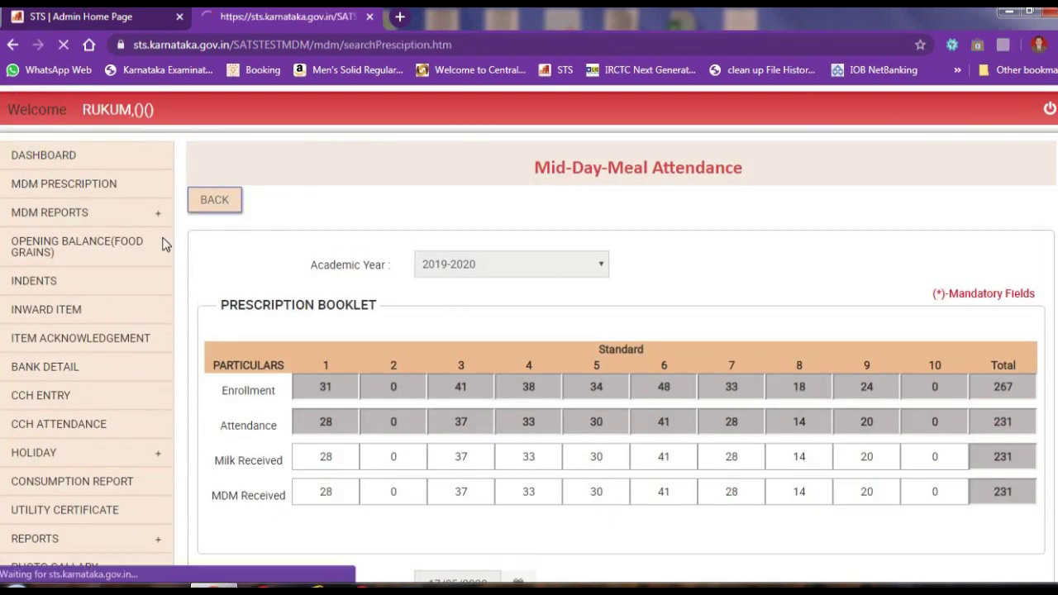
- Open SCHOOL WISE DAILY REPORT - MDM from the MDM Reports menu
mouse_move(110, 300)
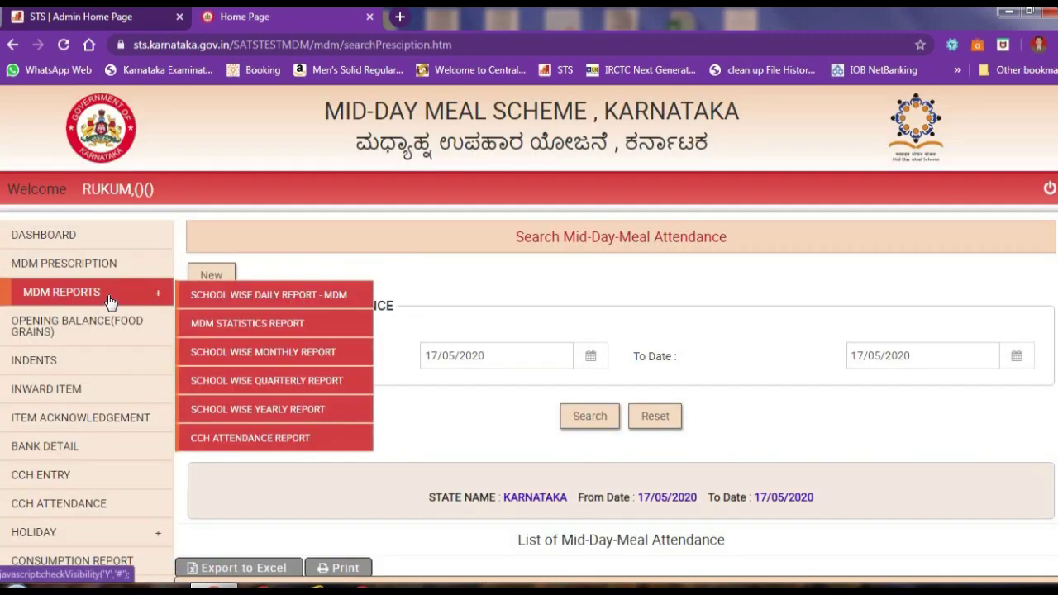
scroll(108, 301, "down", 1)
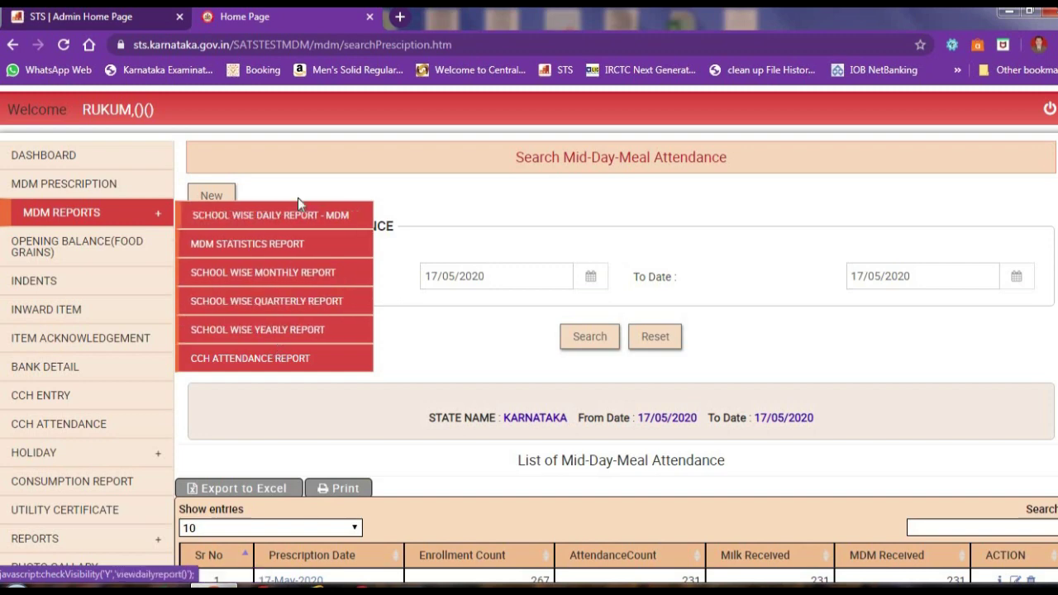
mouse_move(147, 221)
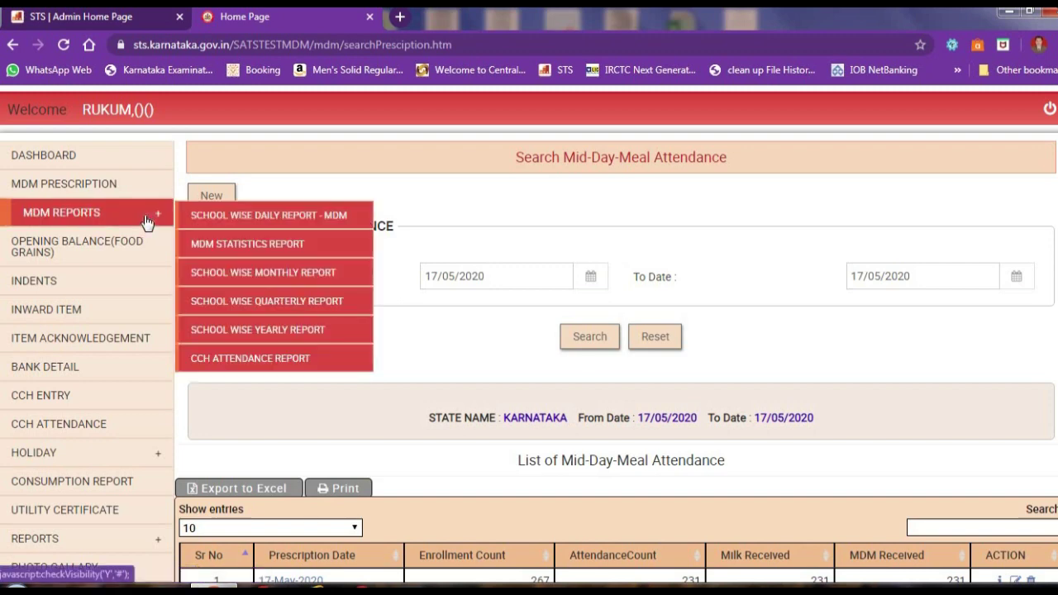
left_click(287, 216)
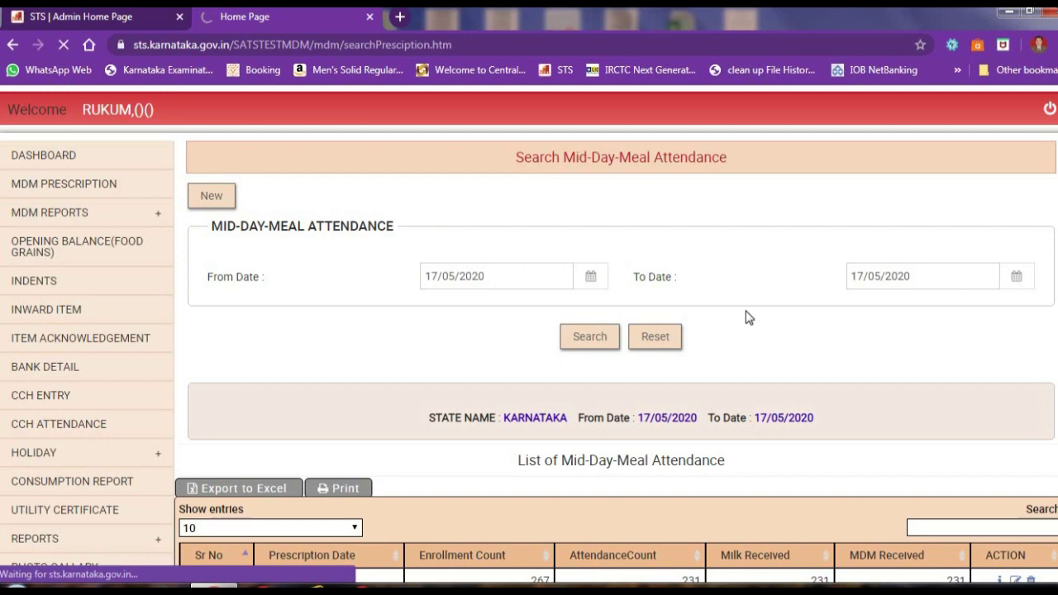
- Review the 17/05/2020 daily report's class-wise rice consumption and totals for GHPS Palakanamaradi
scroll(746, 347, "down", 2)
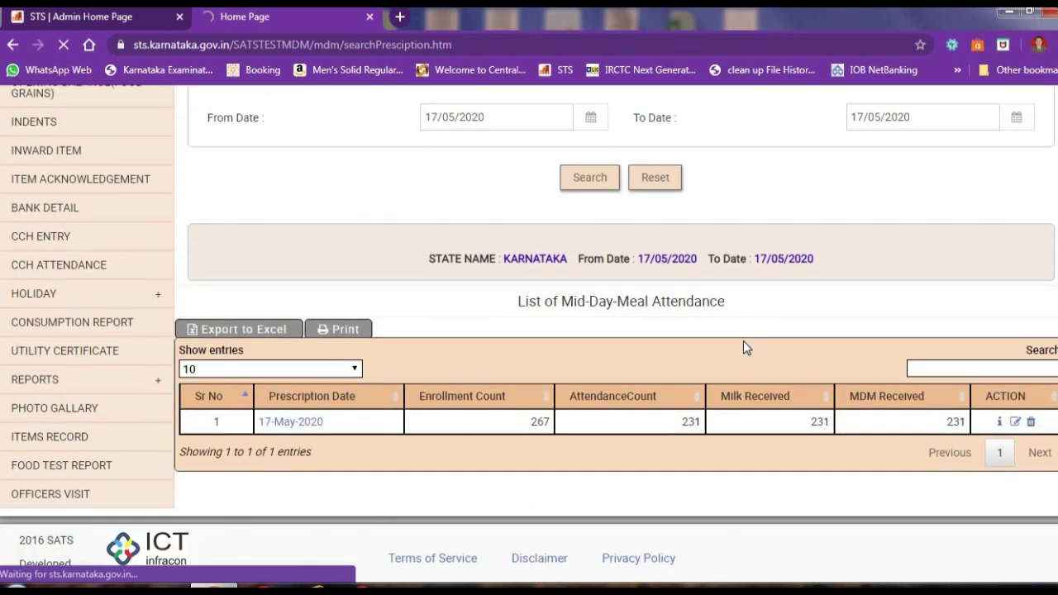
scroll(741, 352, "up", 1)
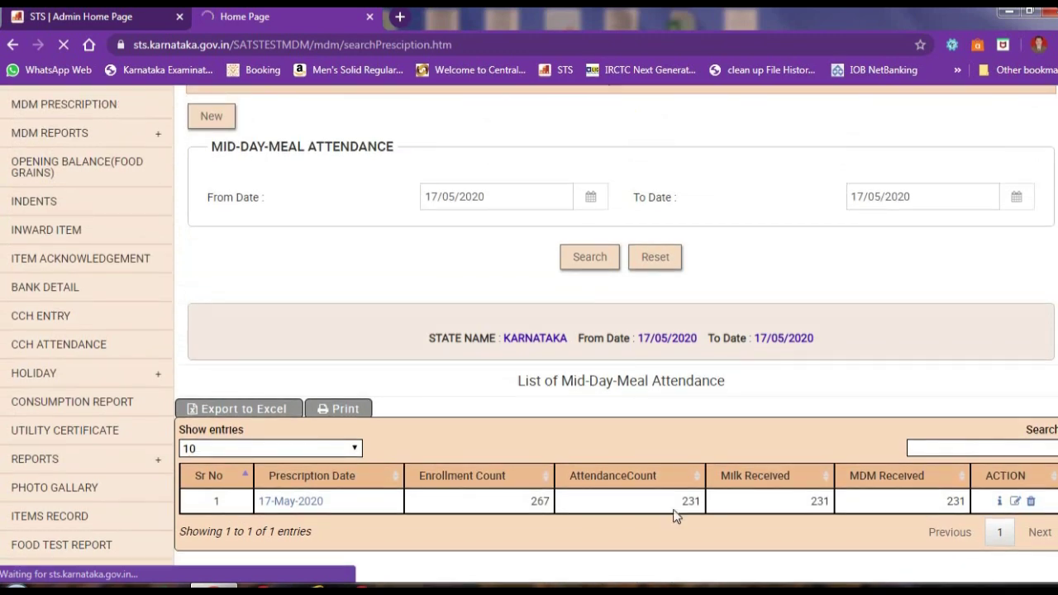
scroll(738, 420, "up", 1)
scroll(712, 402, "up", 3)
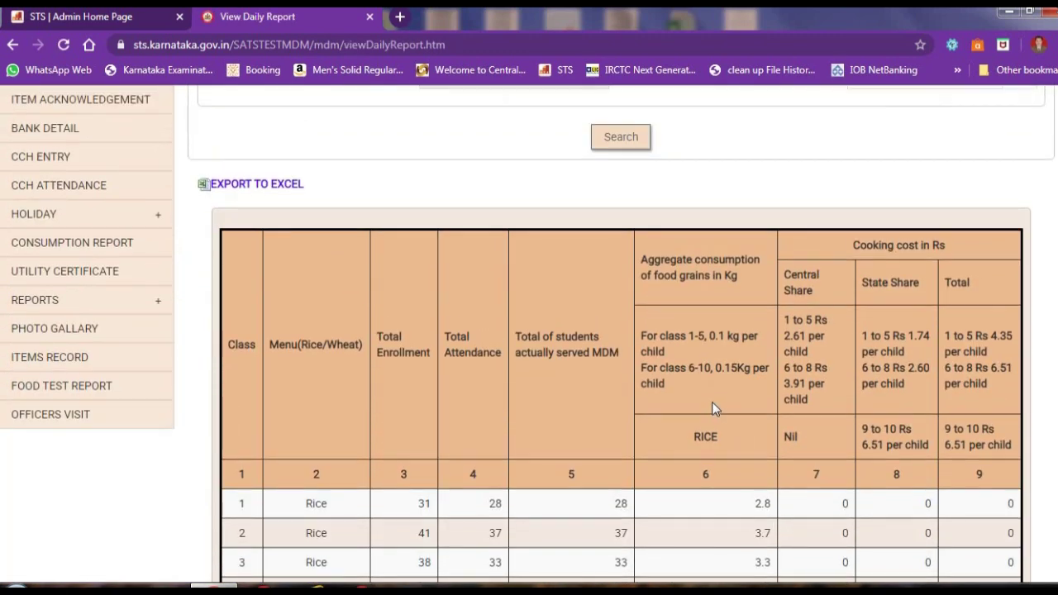
scroll(714, 398, "down", 3)
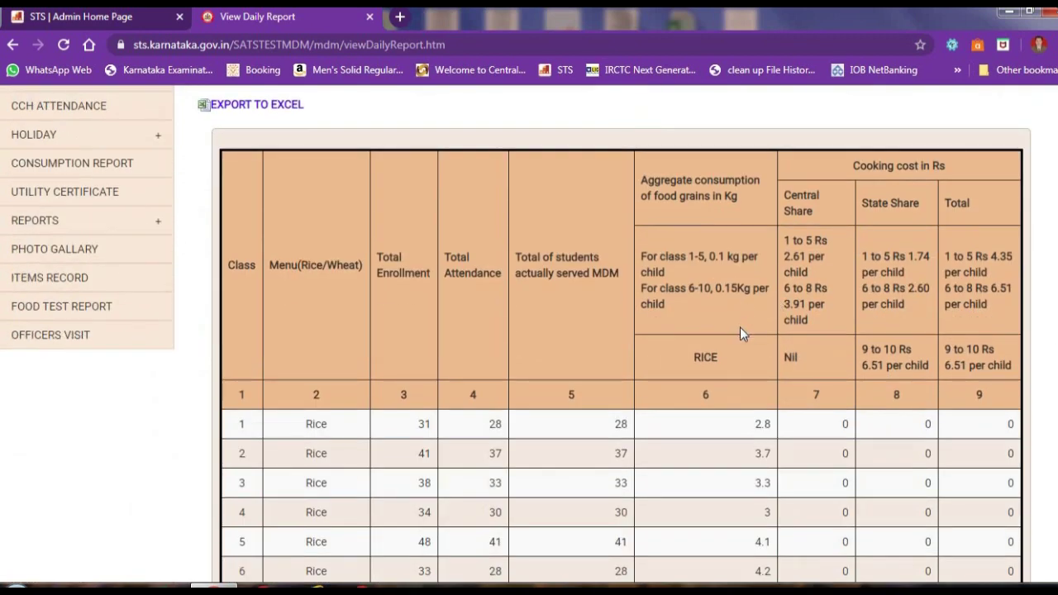
scroll(740, 333, "down", 1)
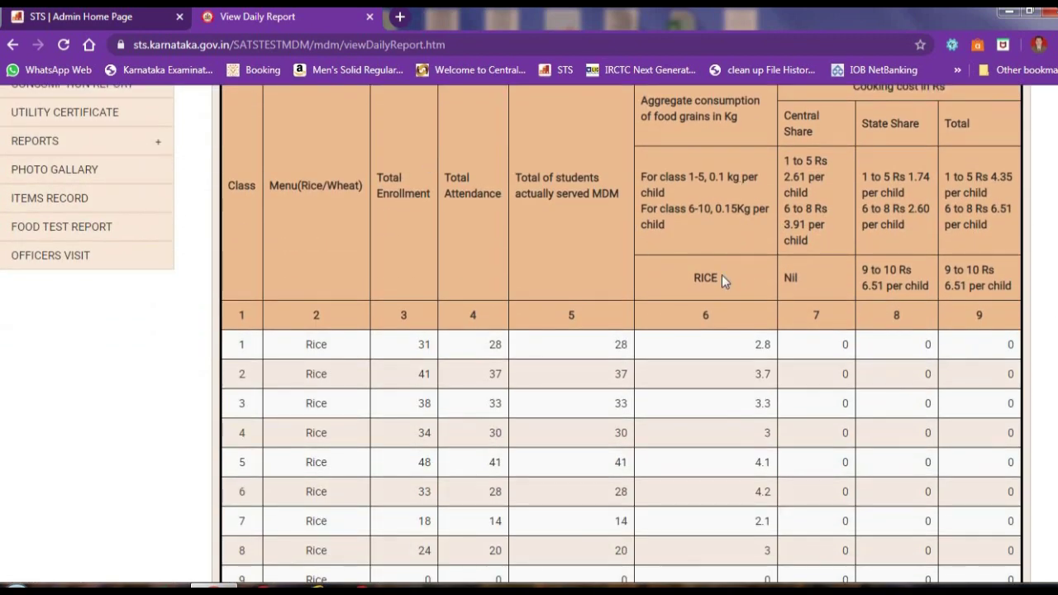
scroll(652, 266, "down", 1)
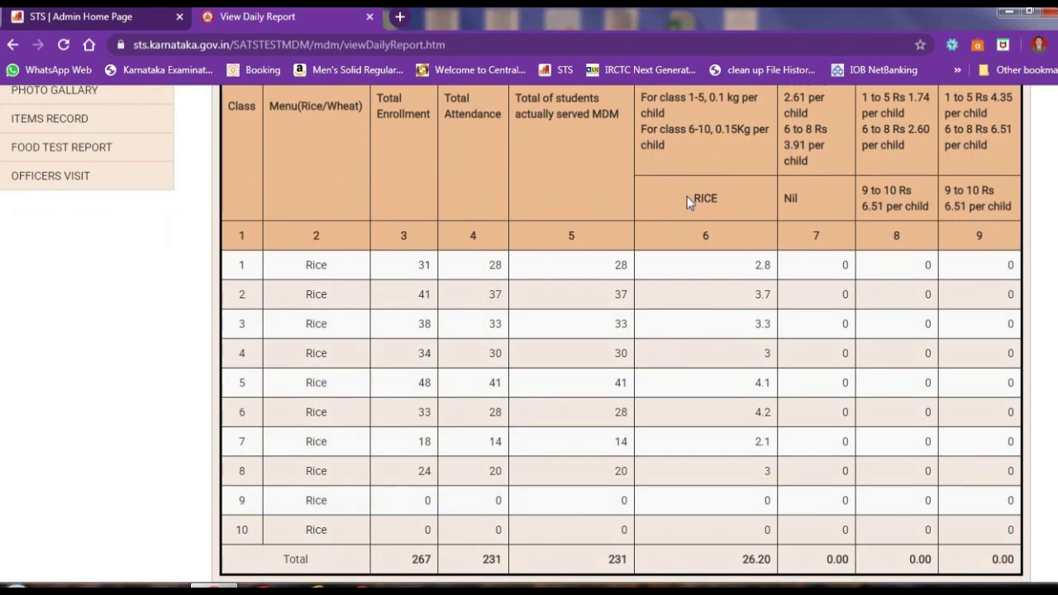
scroll(939, 262, "down", 1)
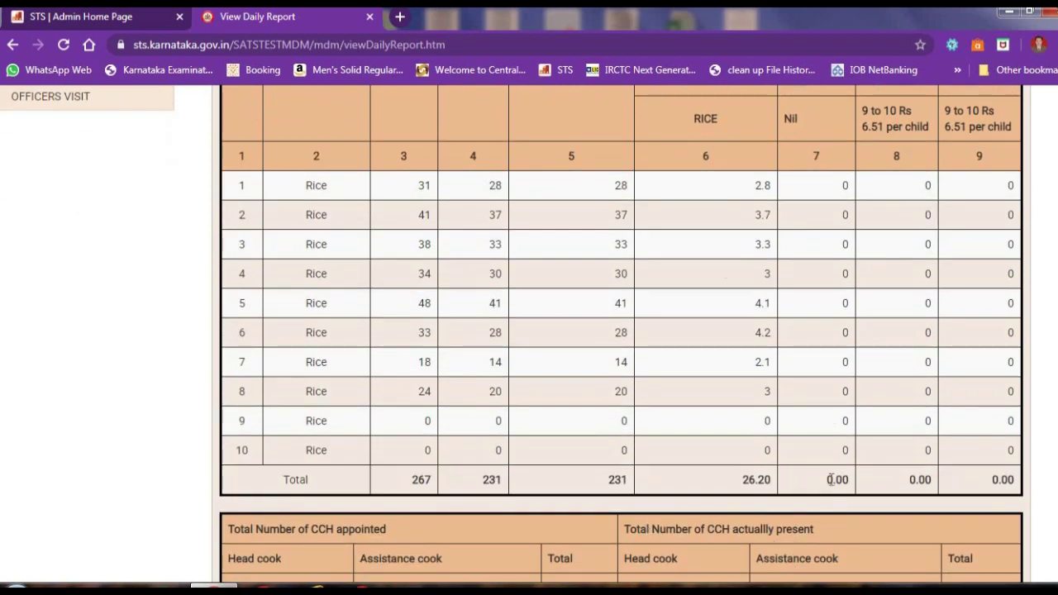
scroll(903, 291, "down", 2)
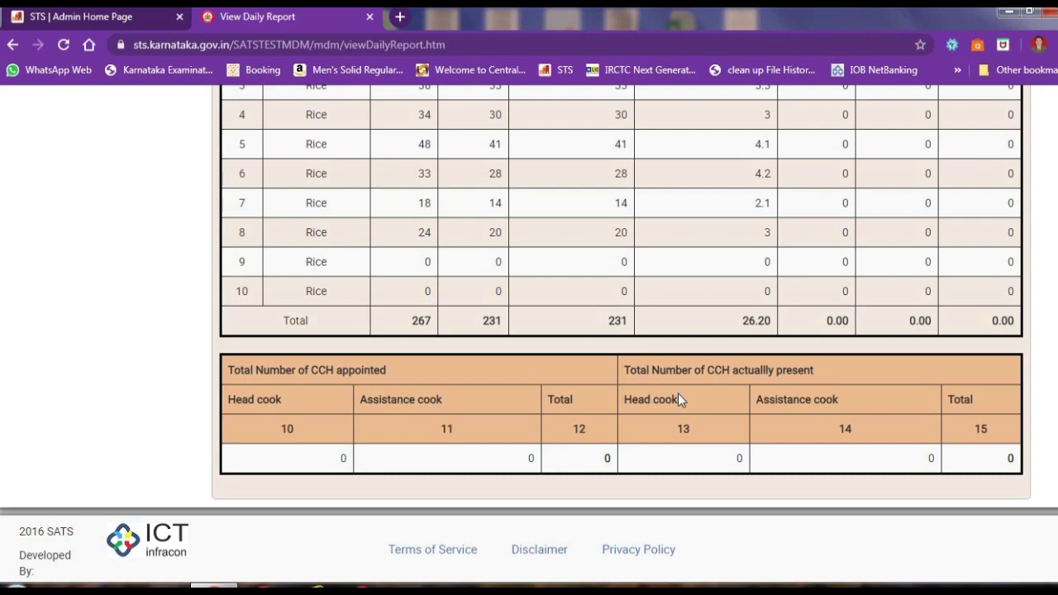
scroll(803, 339, "up", 10)
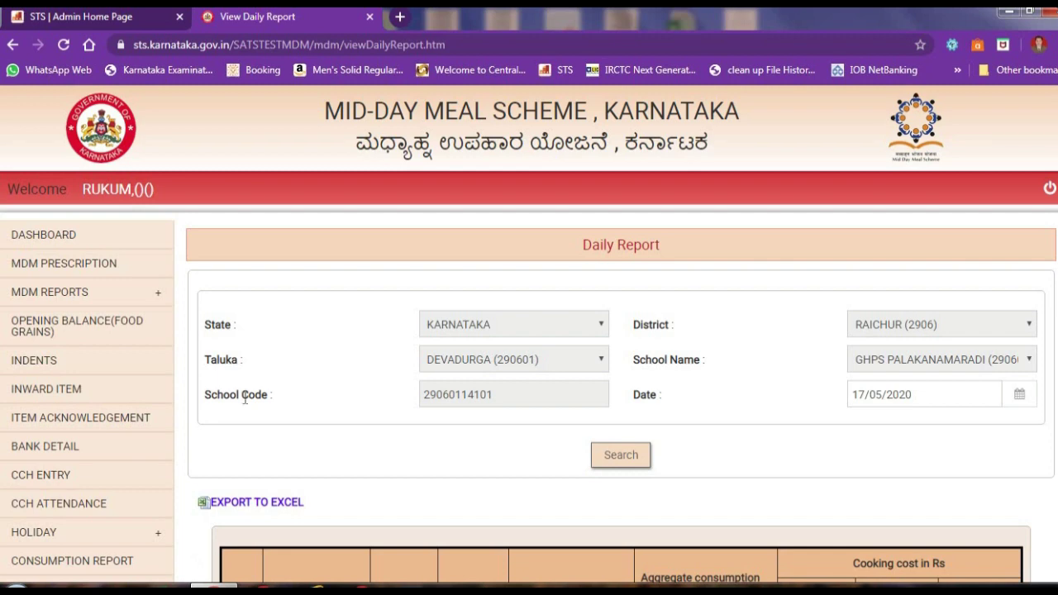
- Browse the Opening Balance (Food Grains) stock table and start a new opening balance entry
left_click(147, 329)
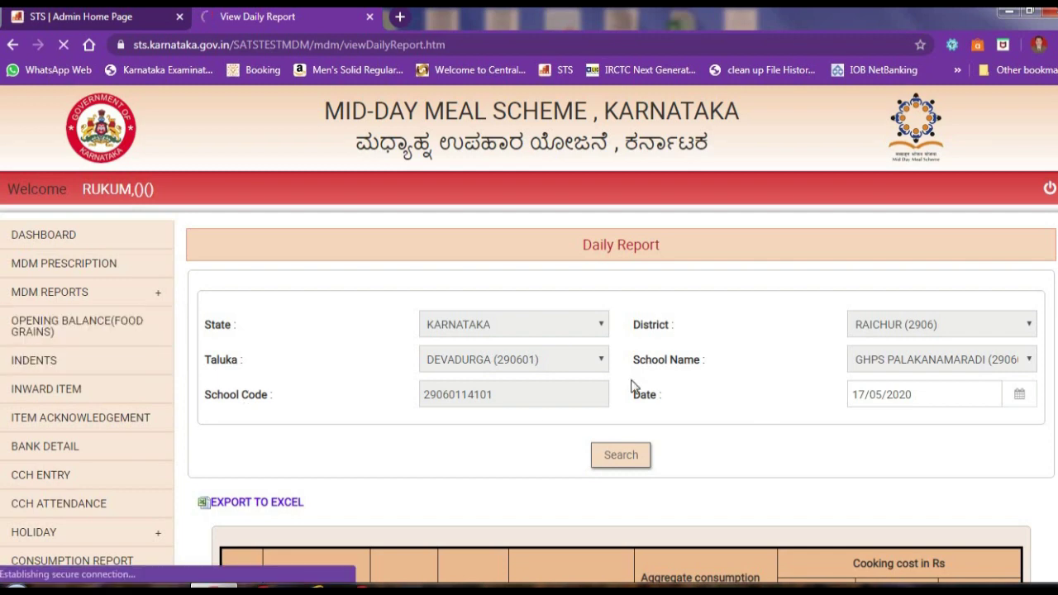
scroll(1044, 348, "down", 5)
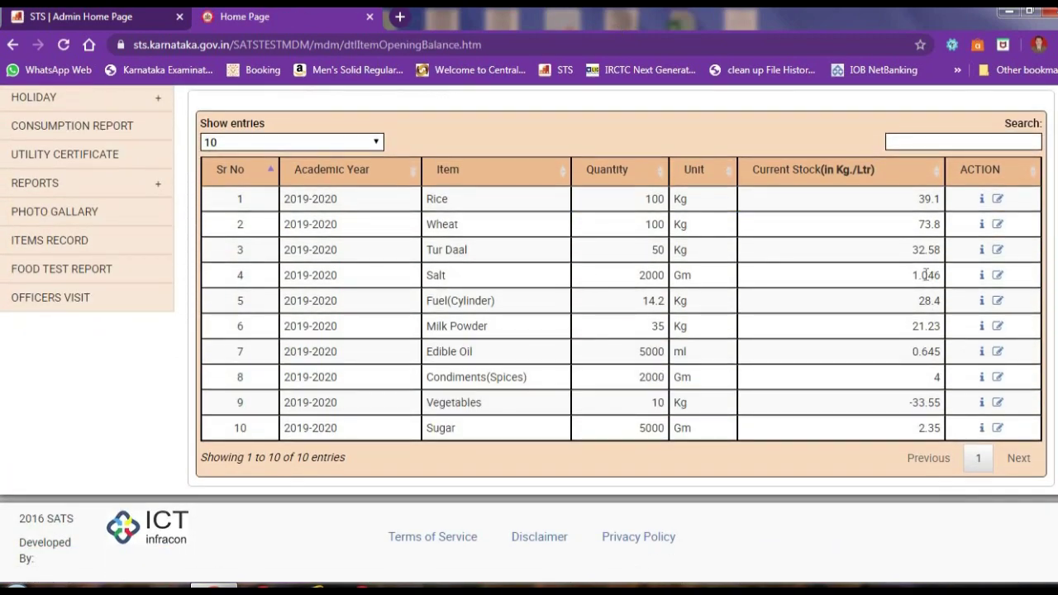
scroll(207, 293, "up", 1)
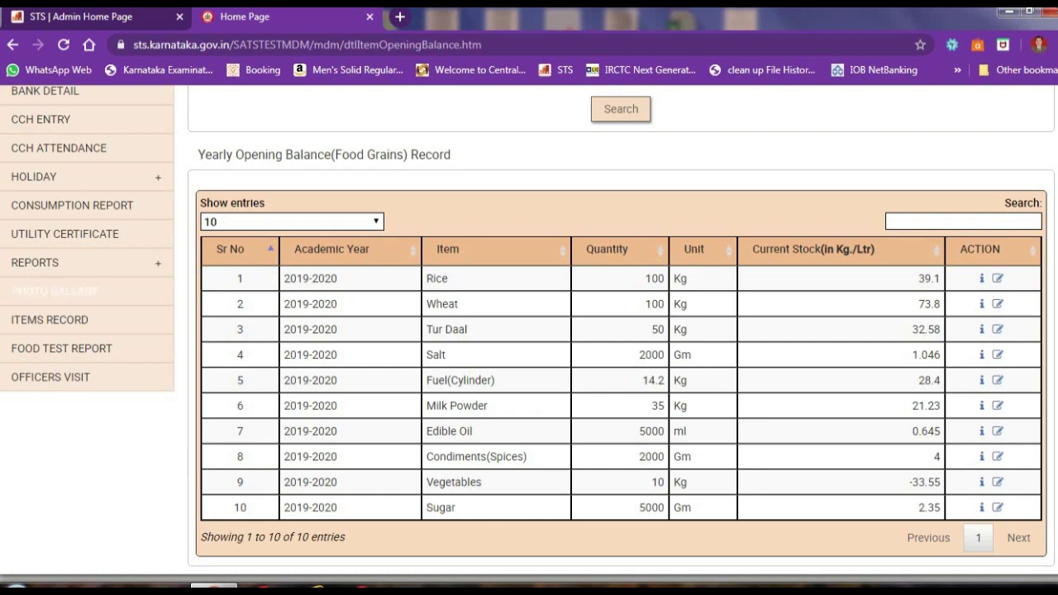
scroll(722, 269, "up", 3)
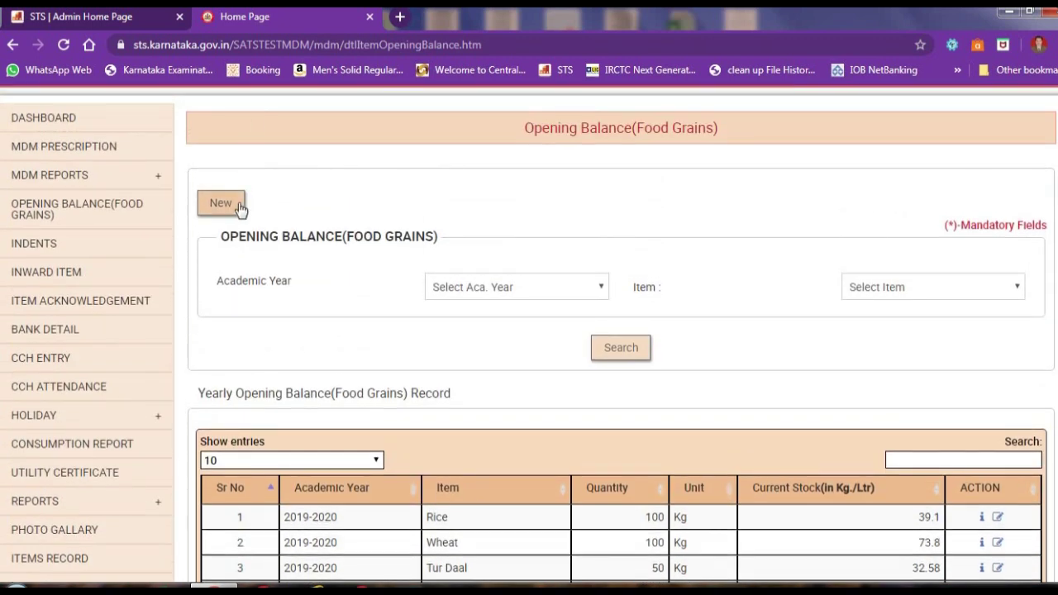
left_click(237, 210)
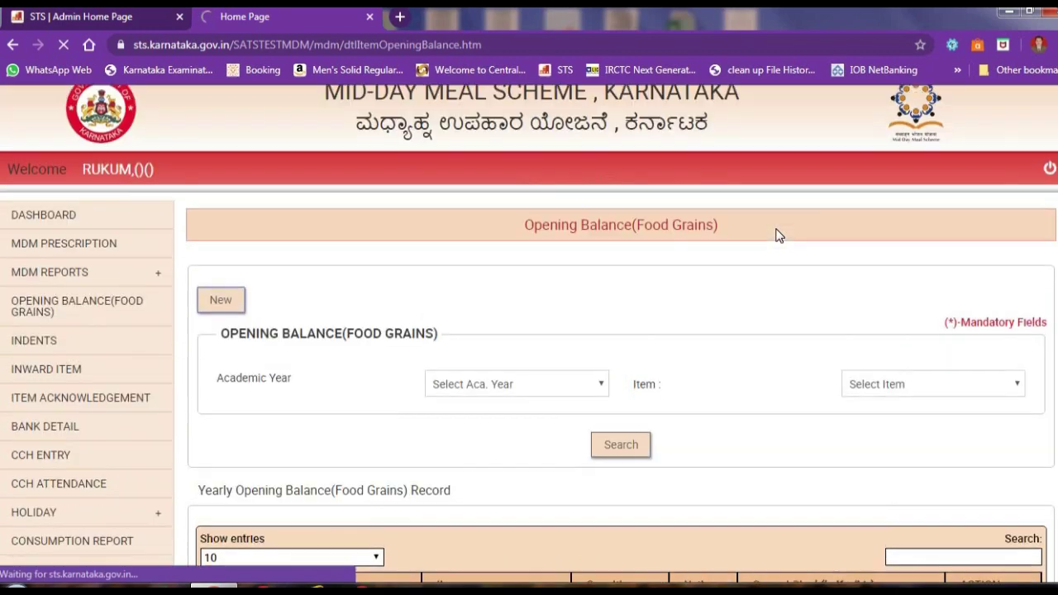
scroll(777, 236, "down", 3)
scroll(777, 236, "down", 1)
scroll(776, 232, "up", 4)
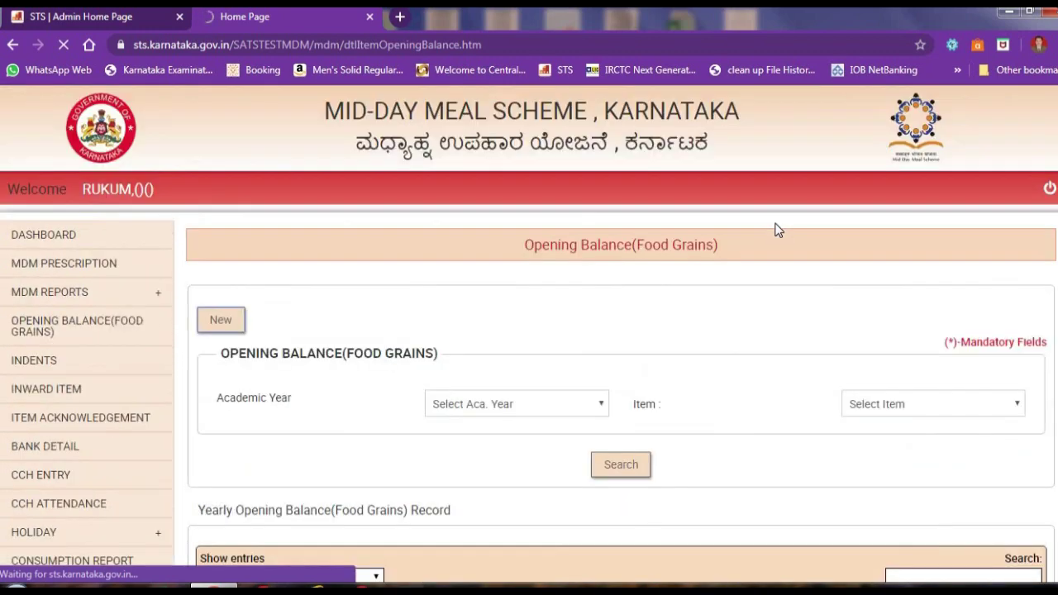
scroll(705, 140, "down", 1)
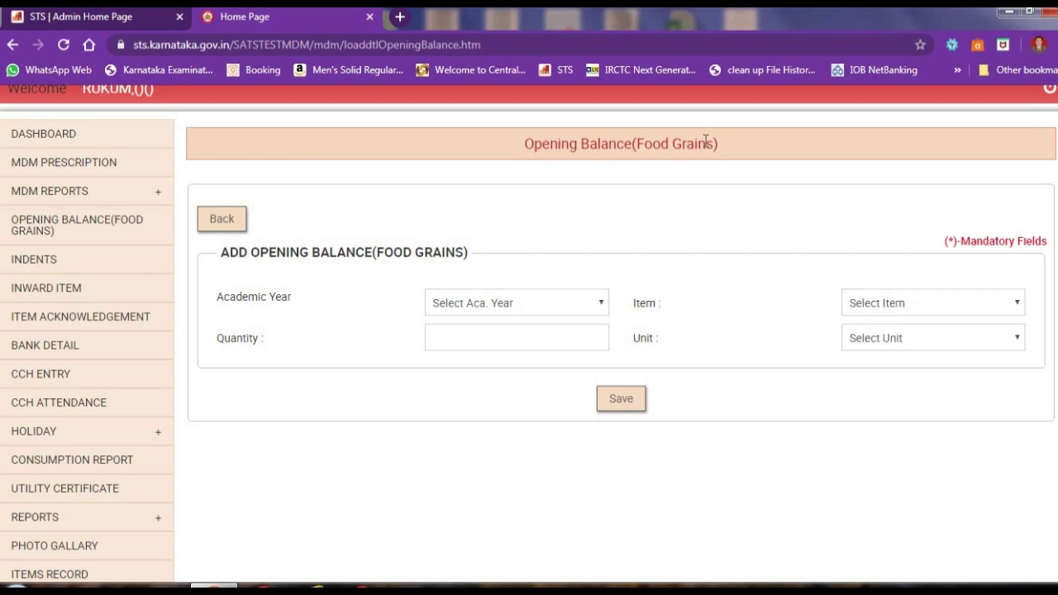
- Enter Academic Year 2019-2020, item Vegetables, quantity 10, unit Kg, then save and confirm
left_click(544, 306)
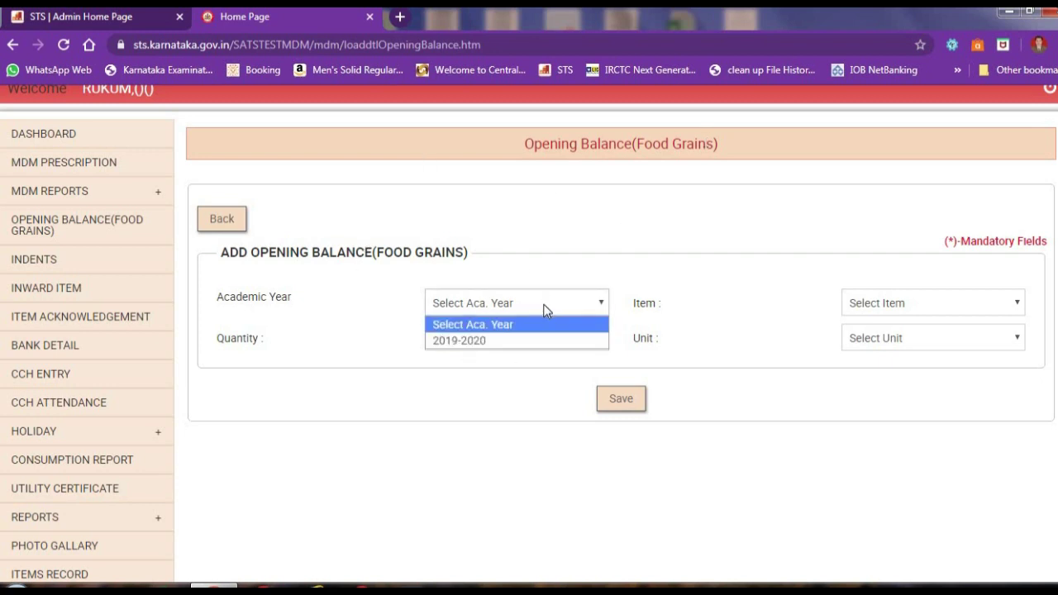
left_click(538, 341)
left_click(975, 302)
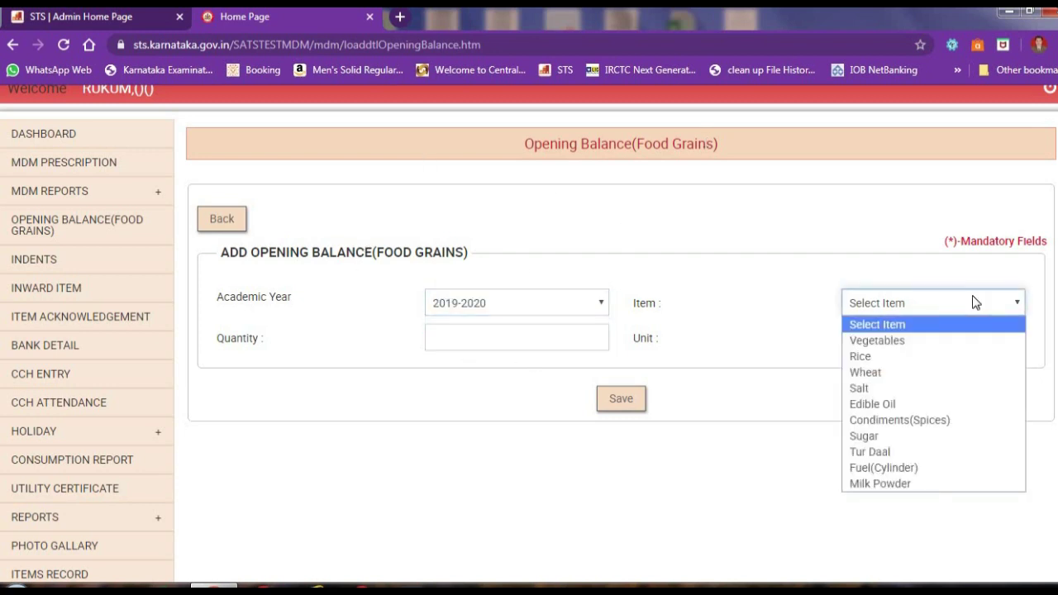
left_click(930, 340)
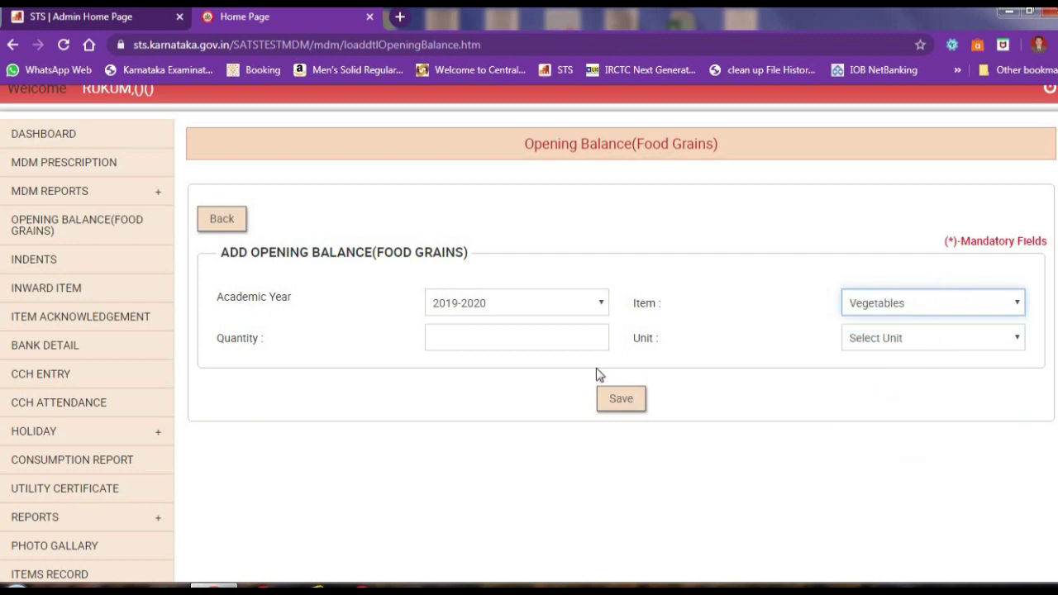
left_click(560, 341)
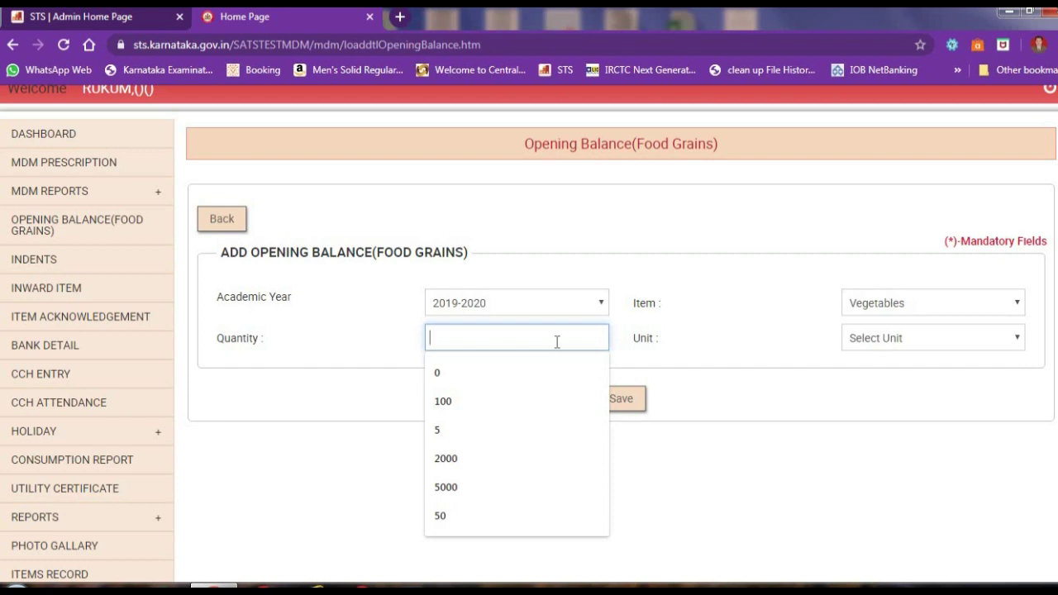
type("10")
left_click(925, 369)
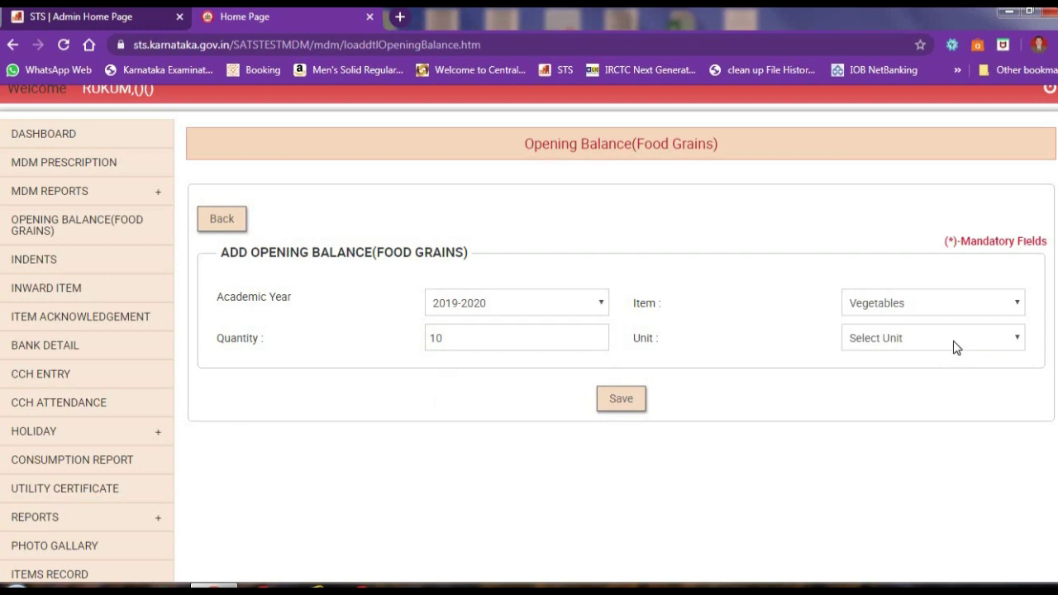
left_click(956, 348)
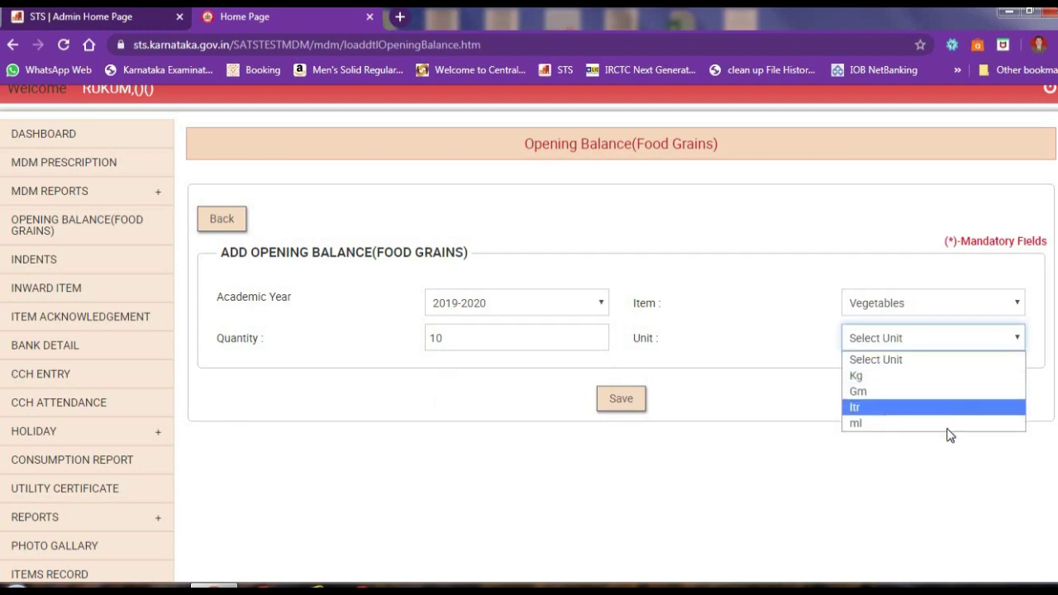
left_click(922, 377)
left_click(621, 399)
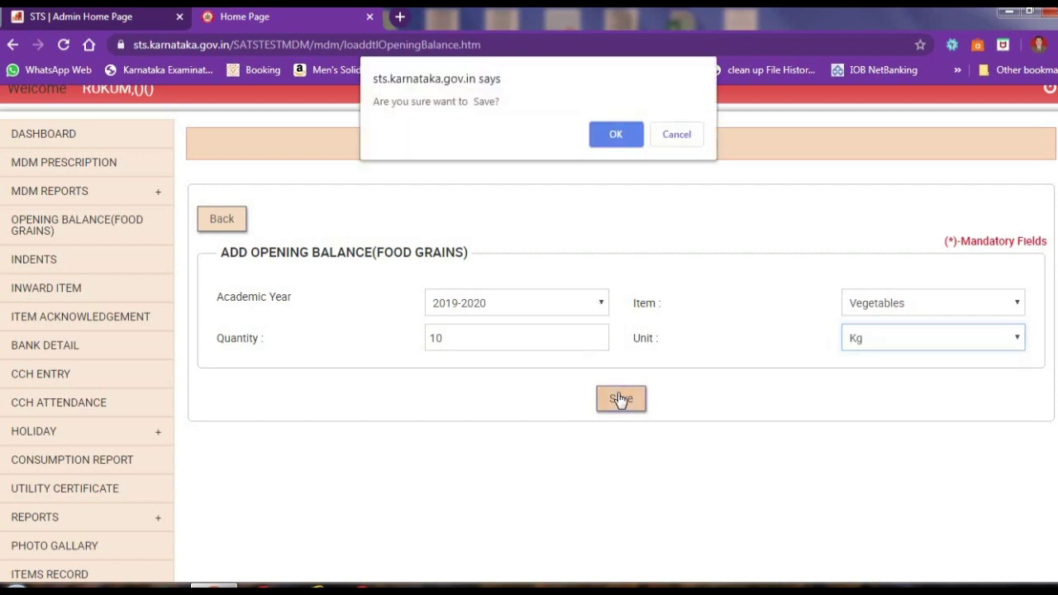
key("Return")
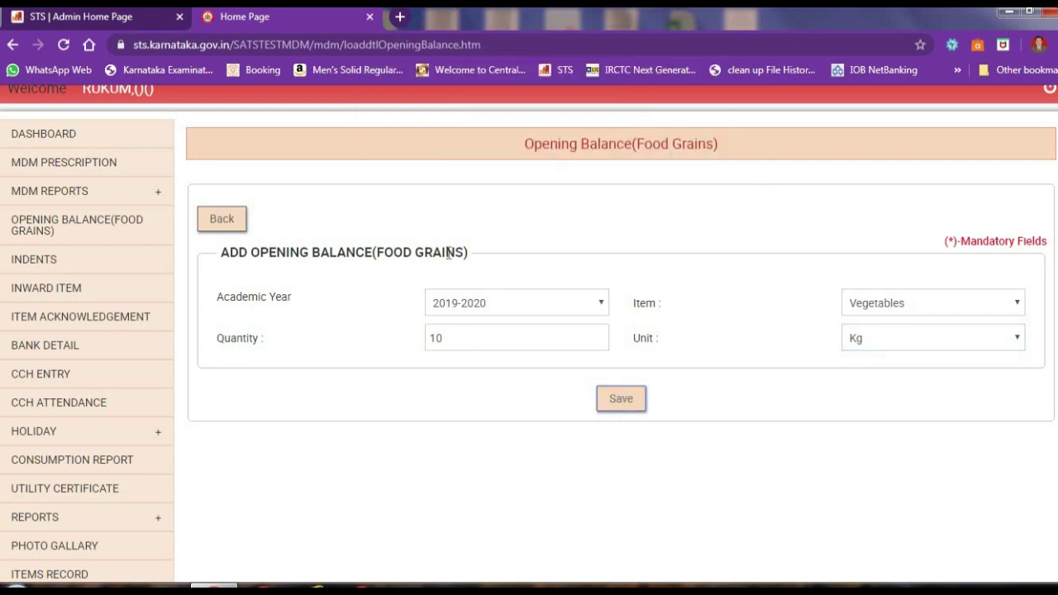
- Open the Indents page for GHPS Palakanamaradi's 2019-2020 indent records
left_click(118, 267)
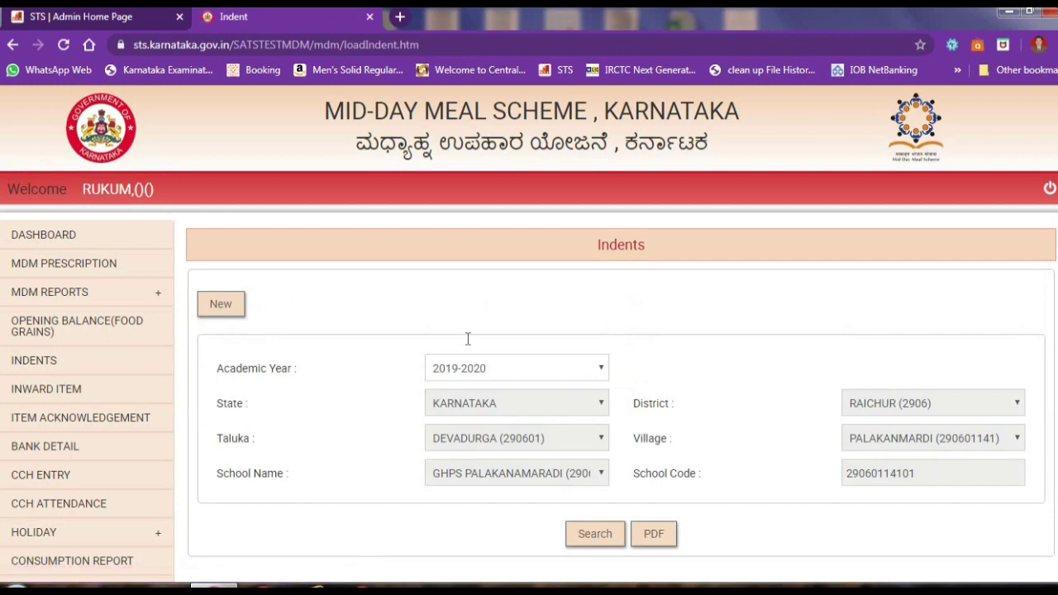
scroll(474, 397, "down", 2)
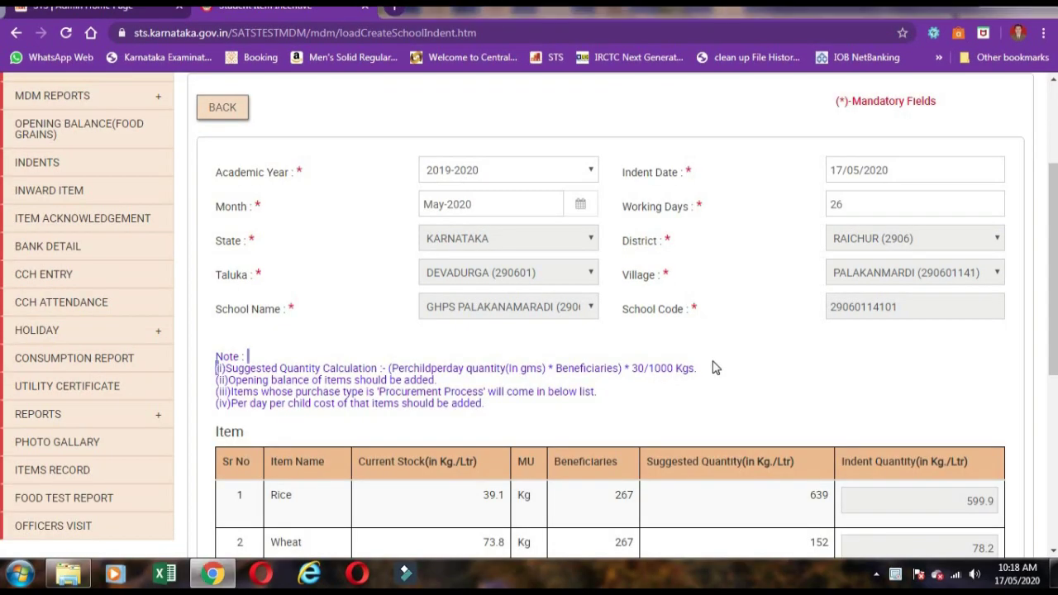
- Review the calculated May-2020 indent quantities, including Rice 599.9 and Wheat 78.2
scroll(710, 372, "down", 4)
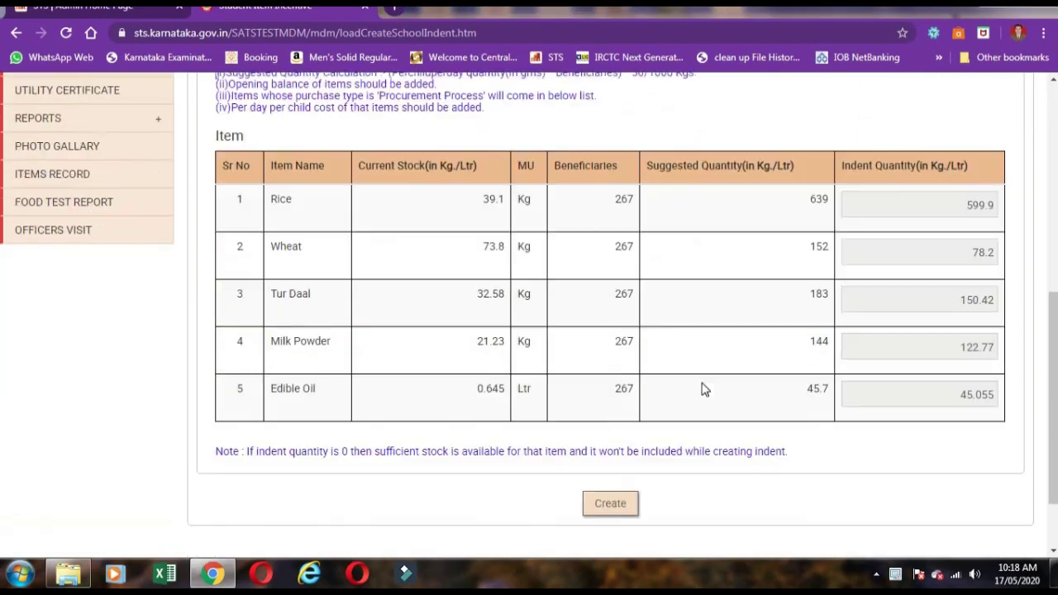
scroll(702, 386, "up", 6)
scroll(637, 426, "down", 5)
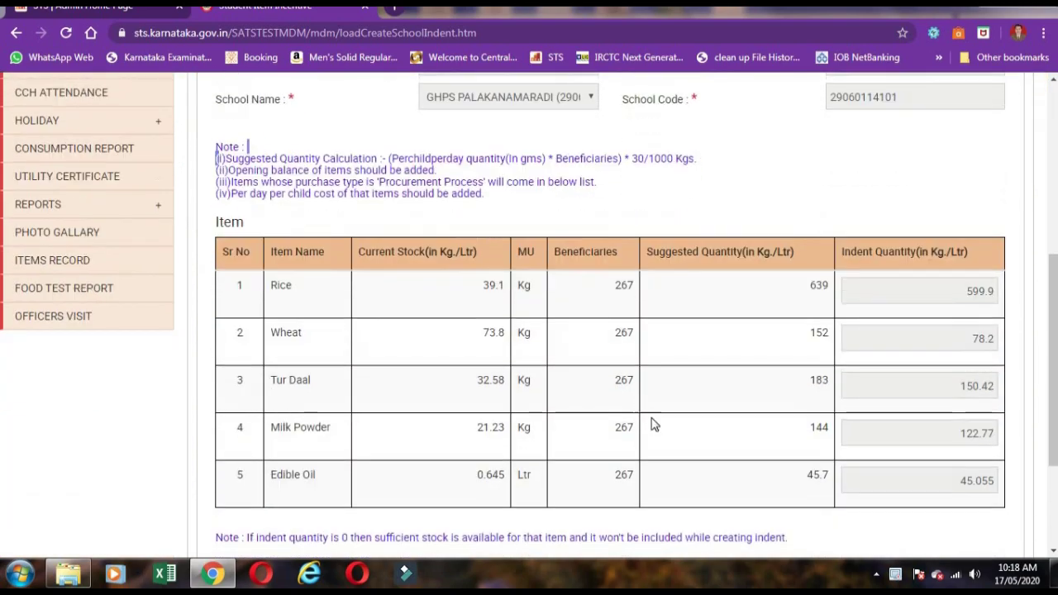
scroll(777, 242, "up", 1)
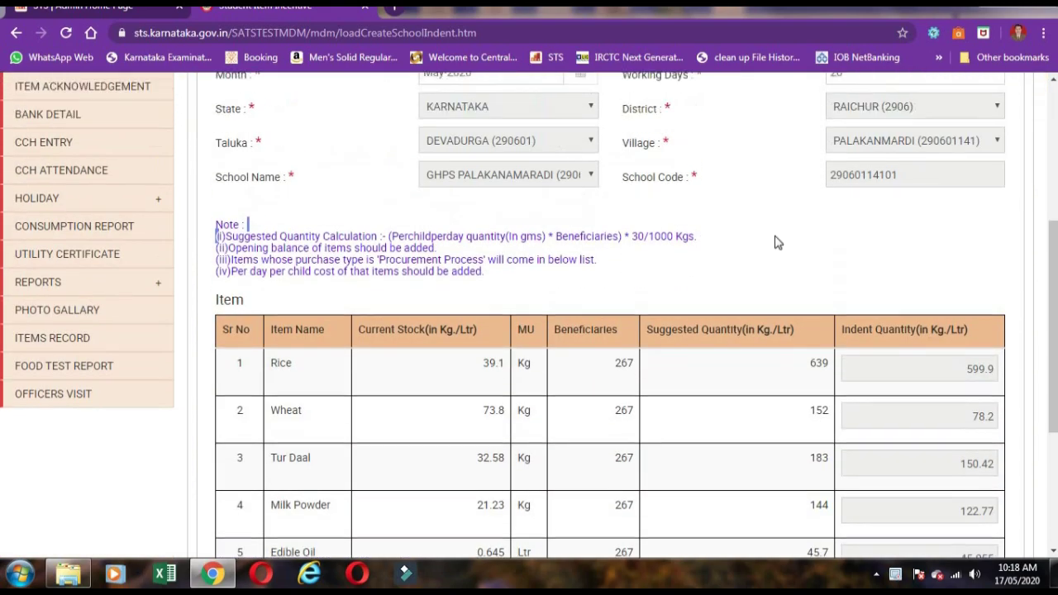
scroll(835, 353, "up", 1)
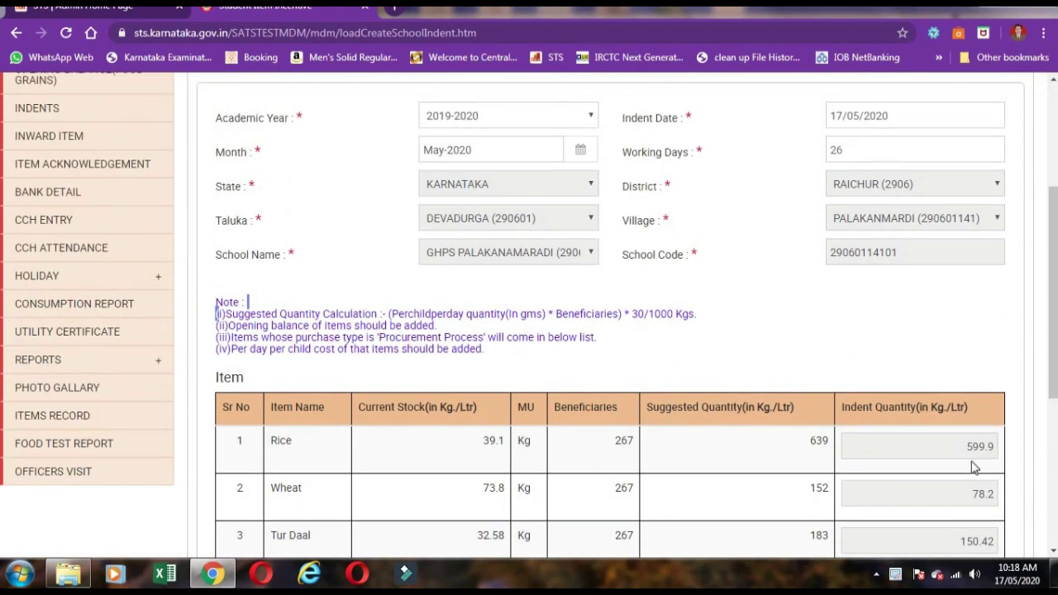
scroll(767, 432, "down", 3)
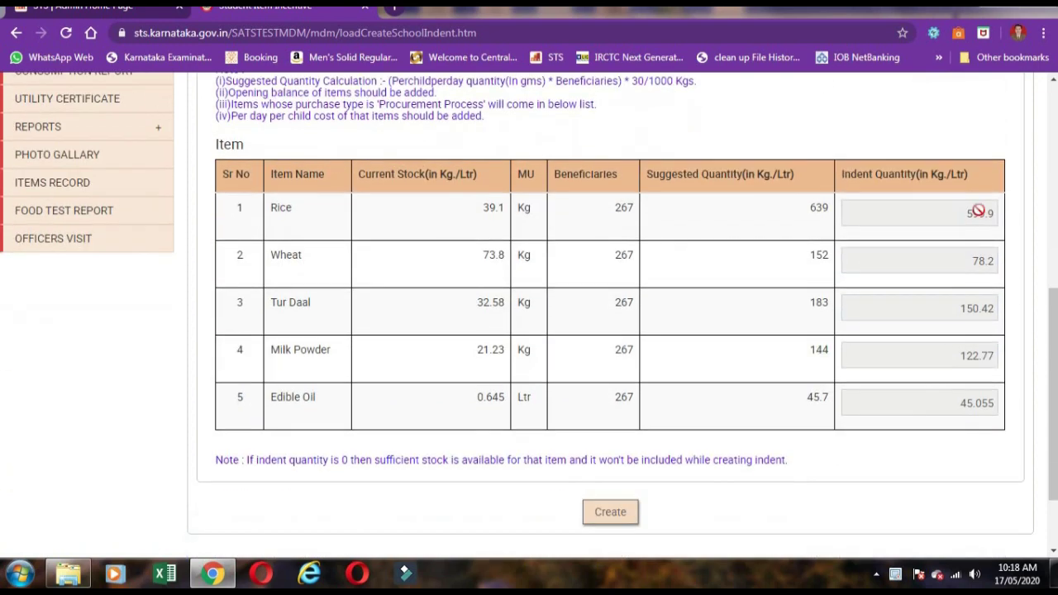
double_click(916, 210)
scroll(806, 314, "up", 2)
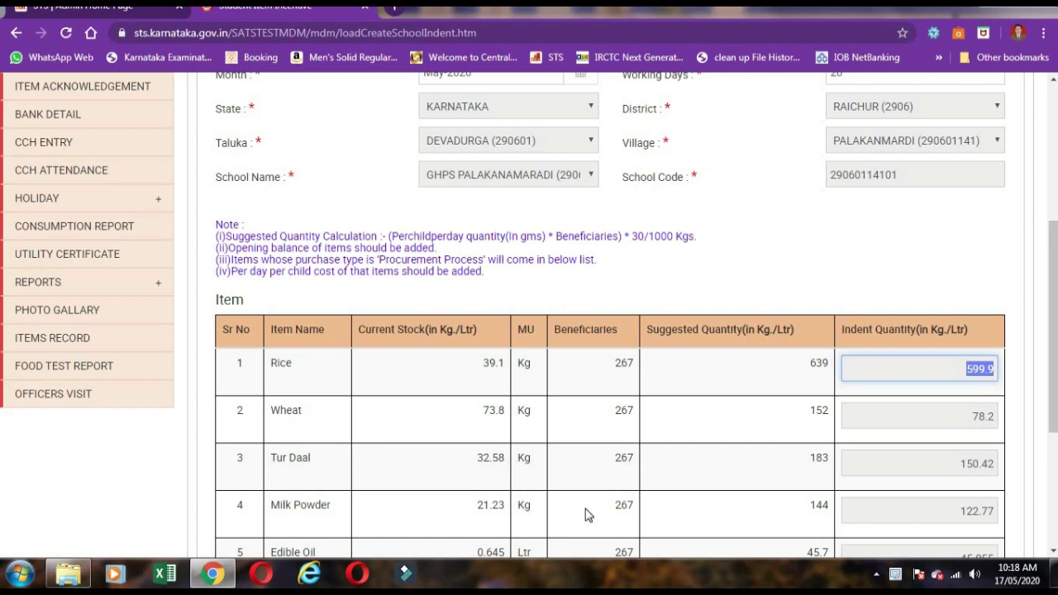
- Create the May-2020 school indent and confirm the creation
scroll(609, 537, "down", 2)
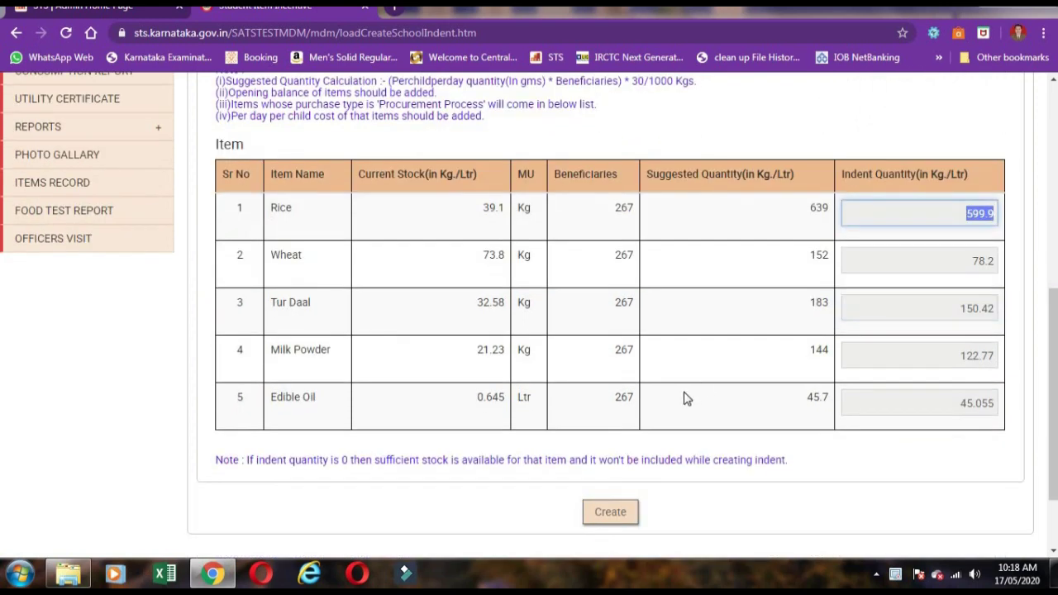
scroll(812, 373, "up", 4)
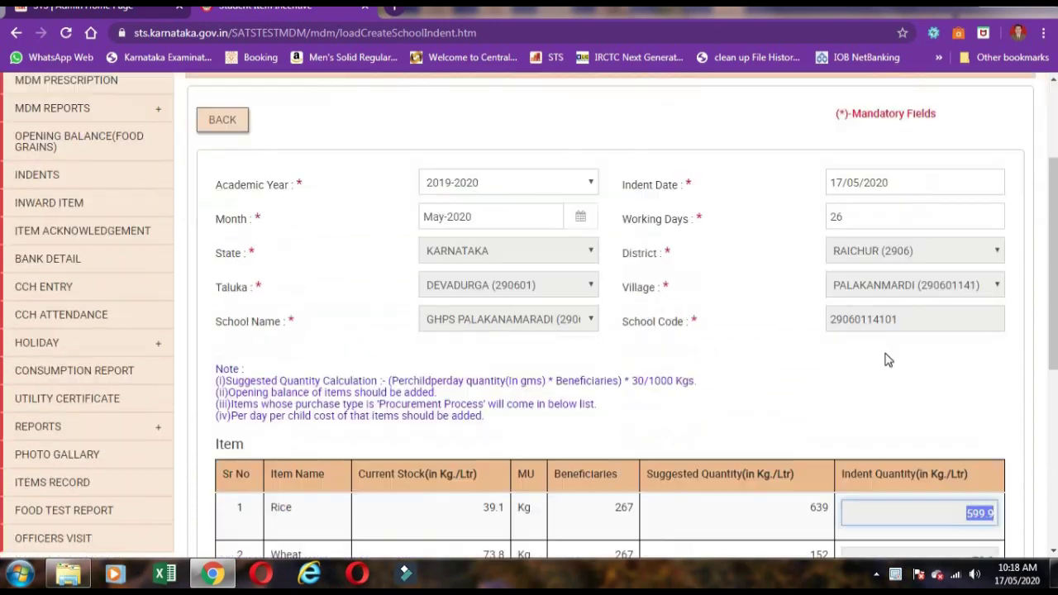
scroll(886, 358, "down", 3)
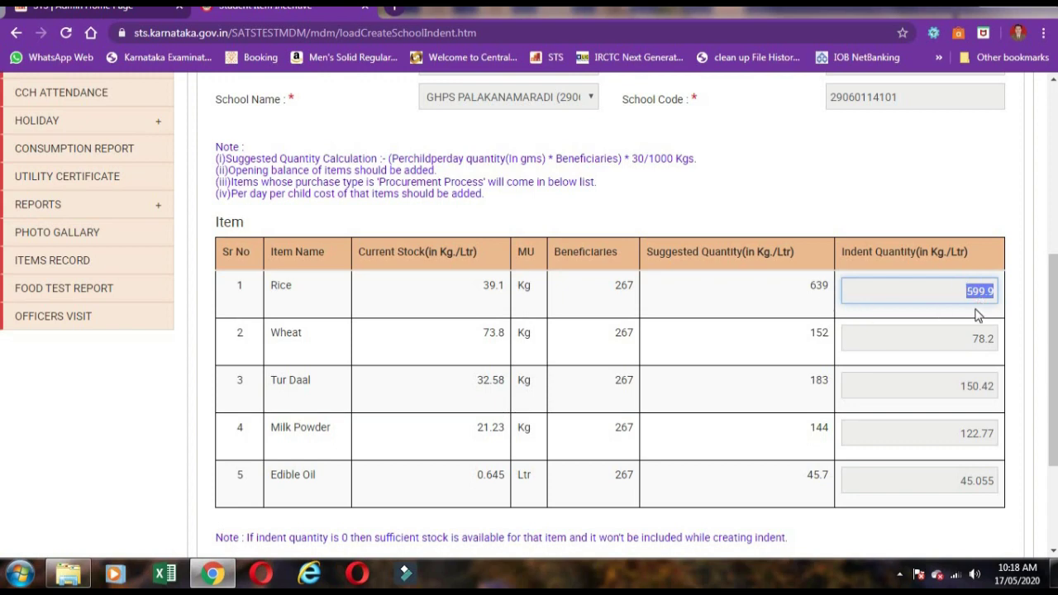
scroll(909, 322, "down", 3)
left_click(610, 413)
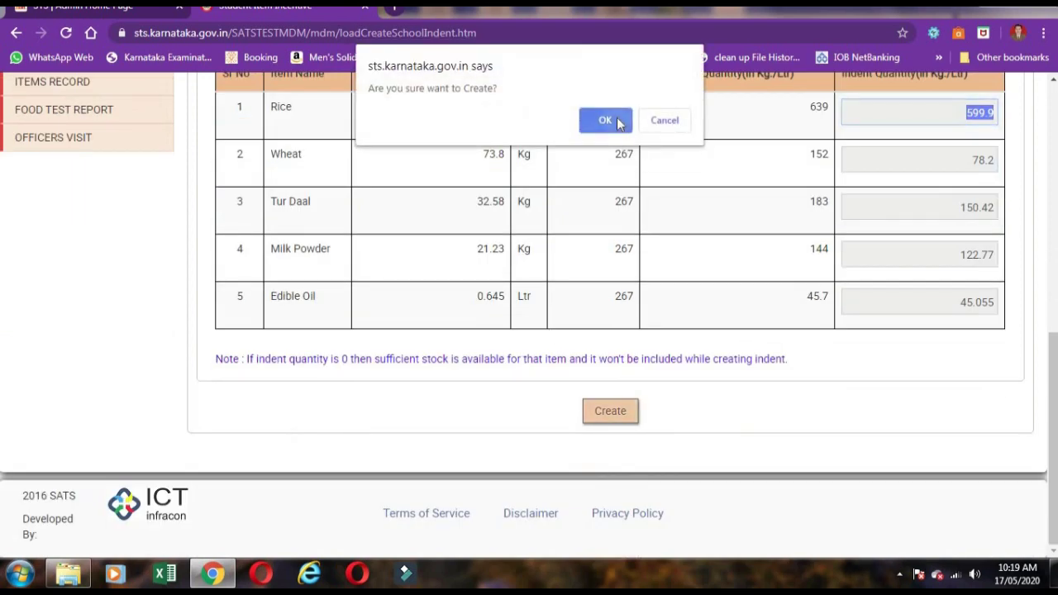
left_click(613, 117)
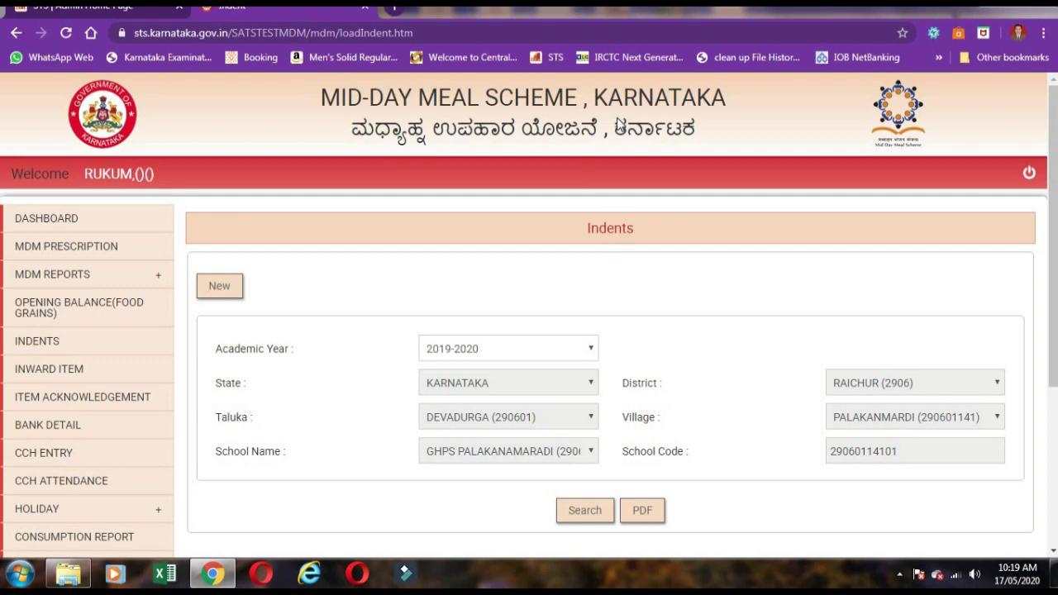
- Go to the Inward Item search page for 2019-2020
scroll(486, 350, "down", 1)
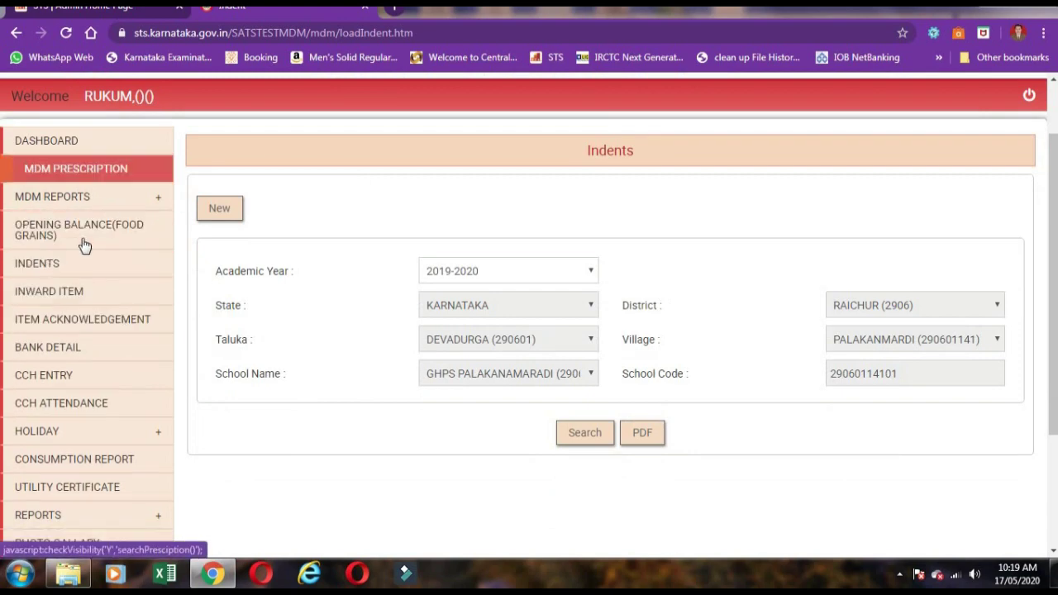
left_click(83, 296)
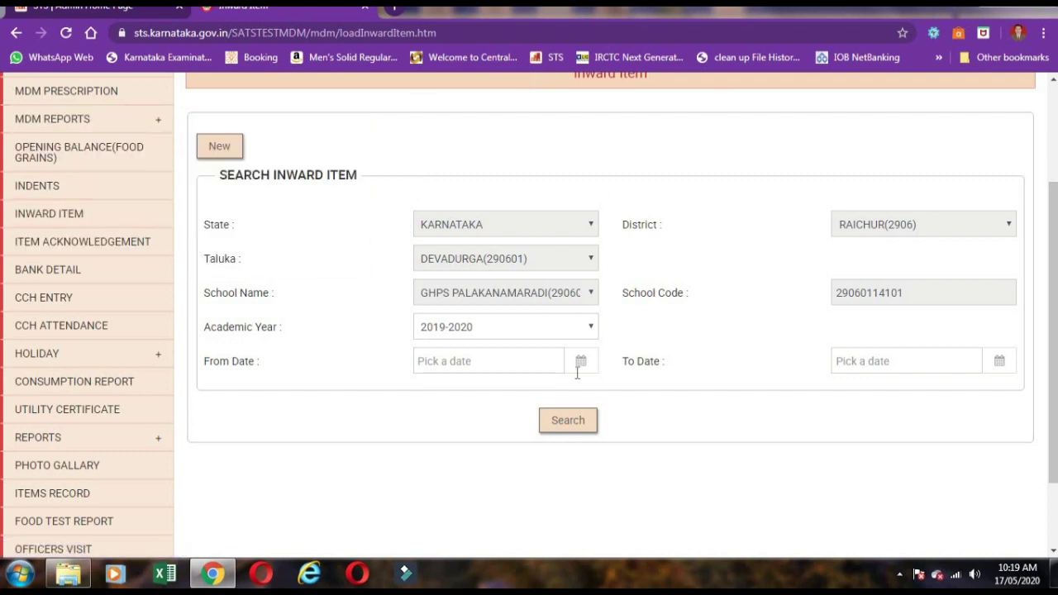
- Start a new inward item entry dated 17/05/2020
left_click(223, 154)
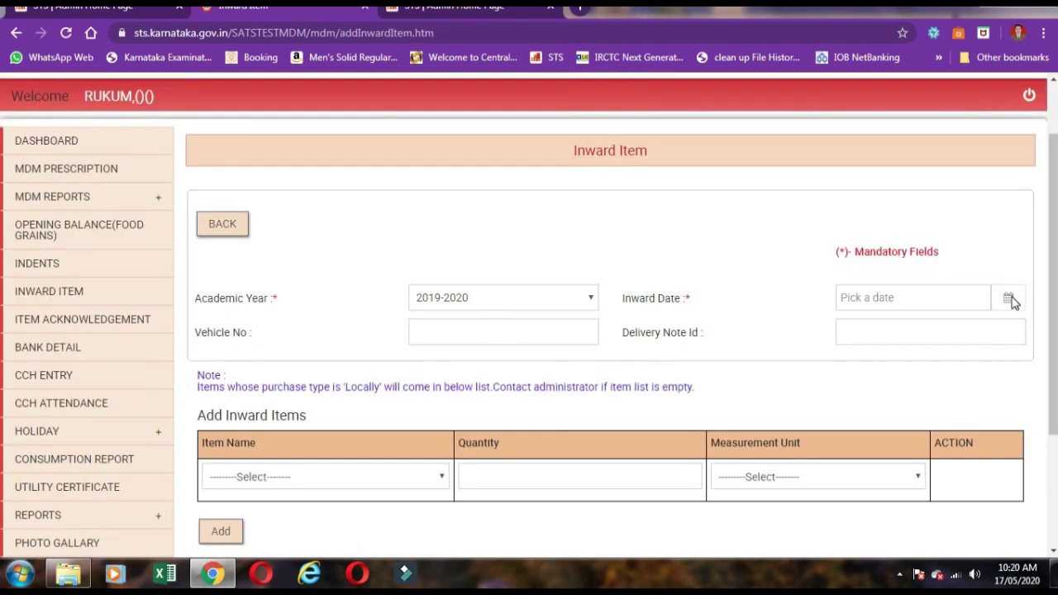
left_click(940, 296)
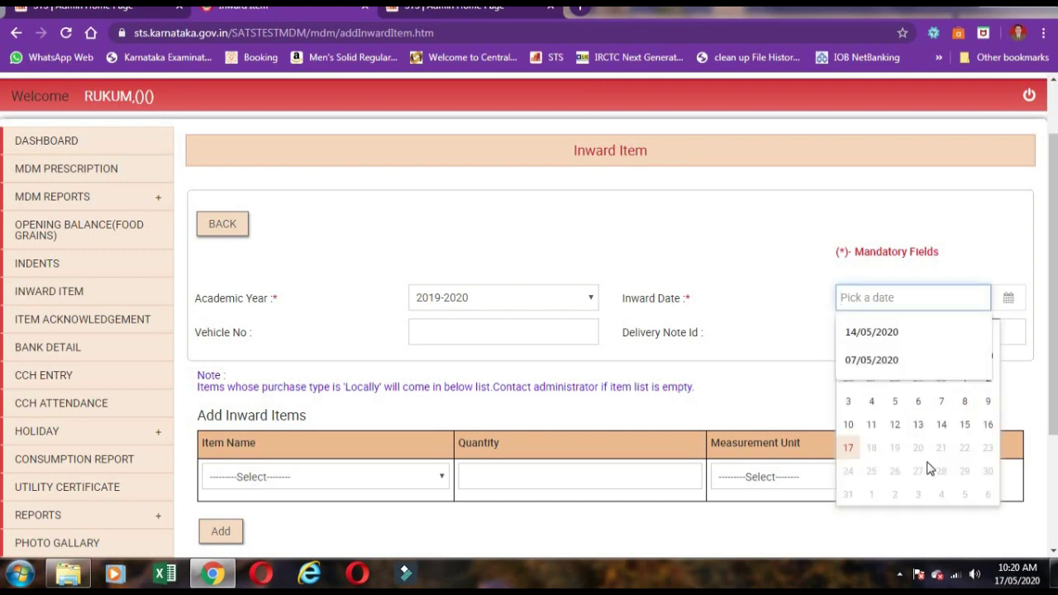
left_click(848, 447)
left_click(601, 352)
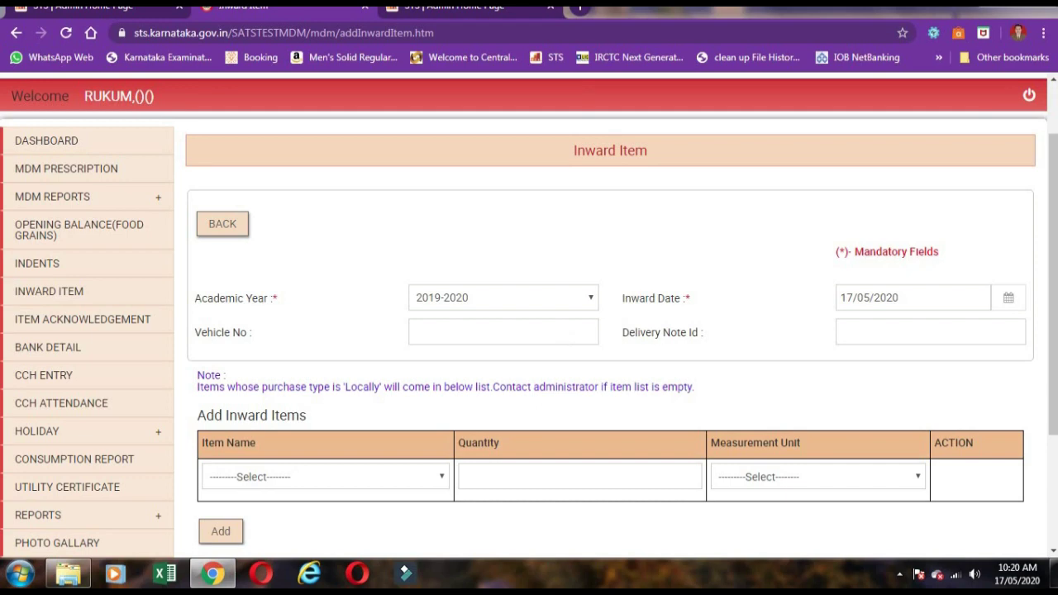
- Add Sugar as the inward item with quantity 10 Kg
scroll(345, 401, "down", 1)
left_click(345, 399)
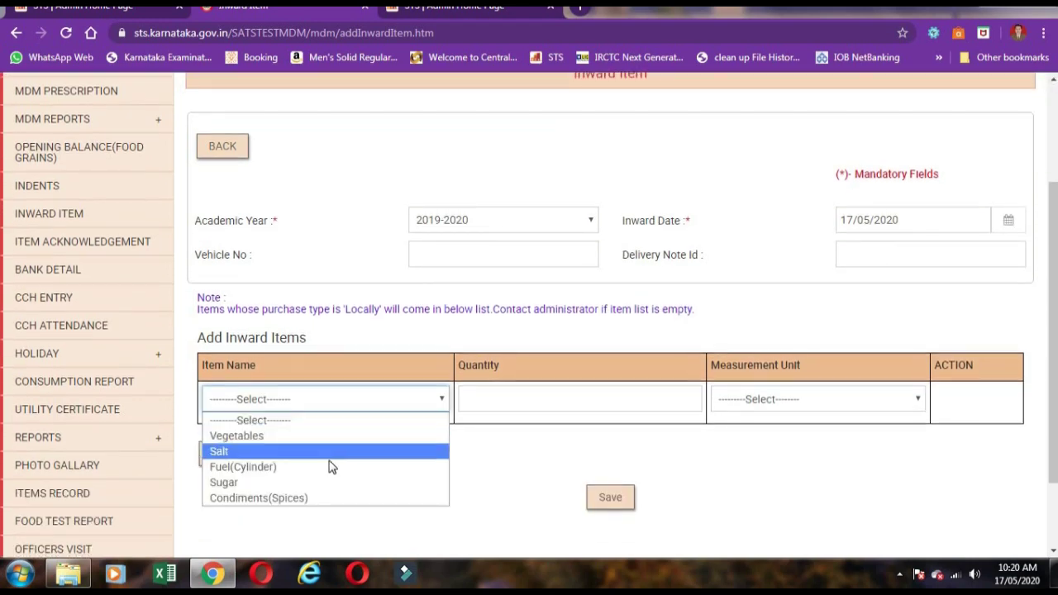
left_click(328, 489)
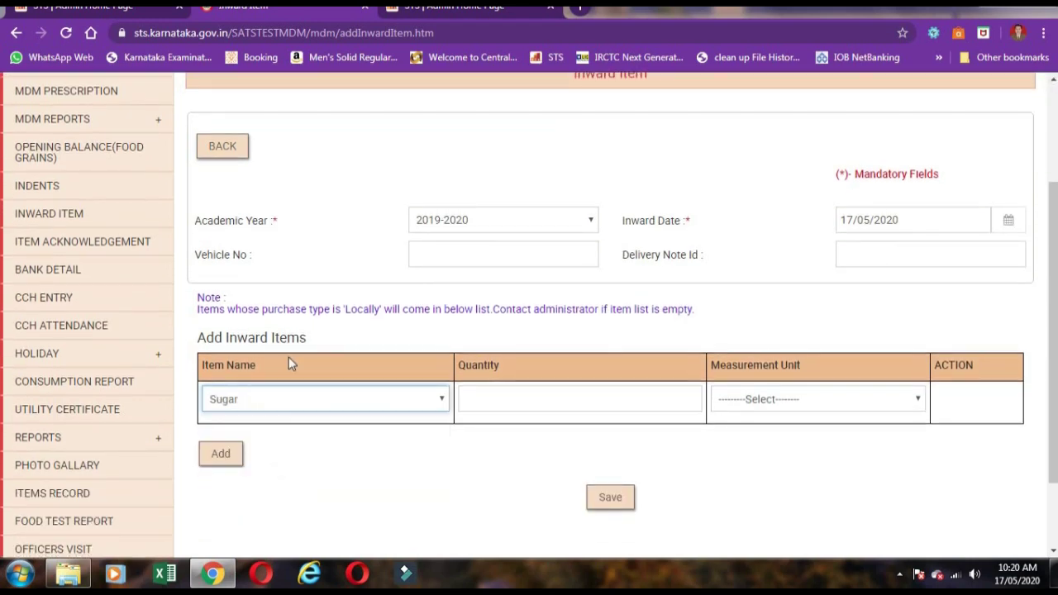
left_click(567, 403)
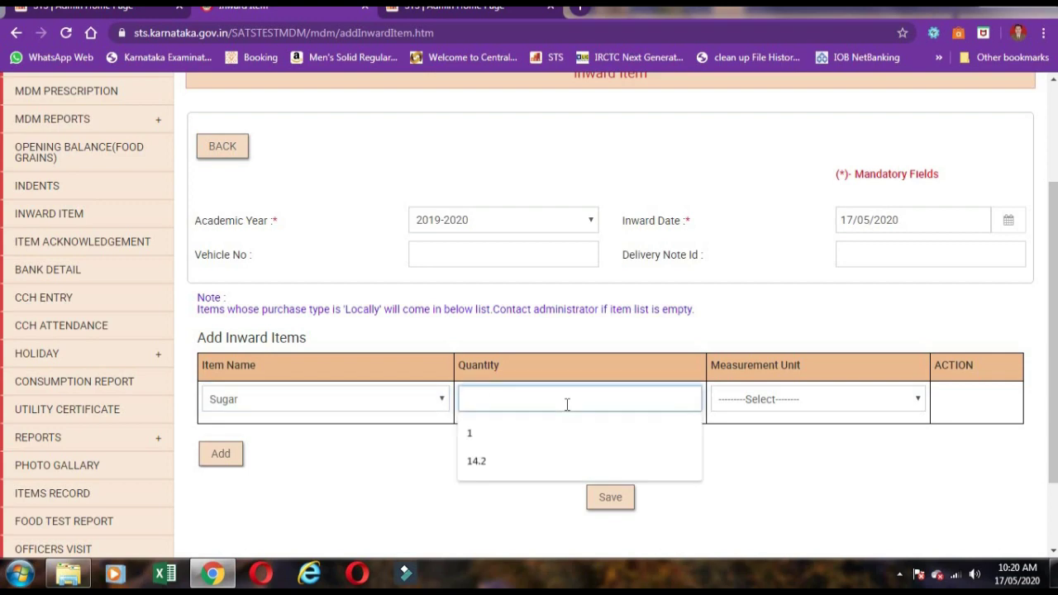
type("10")
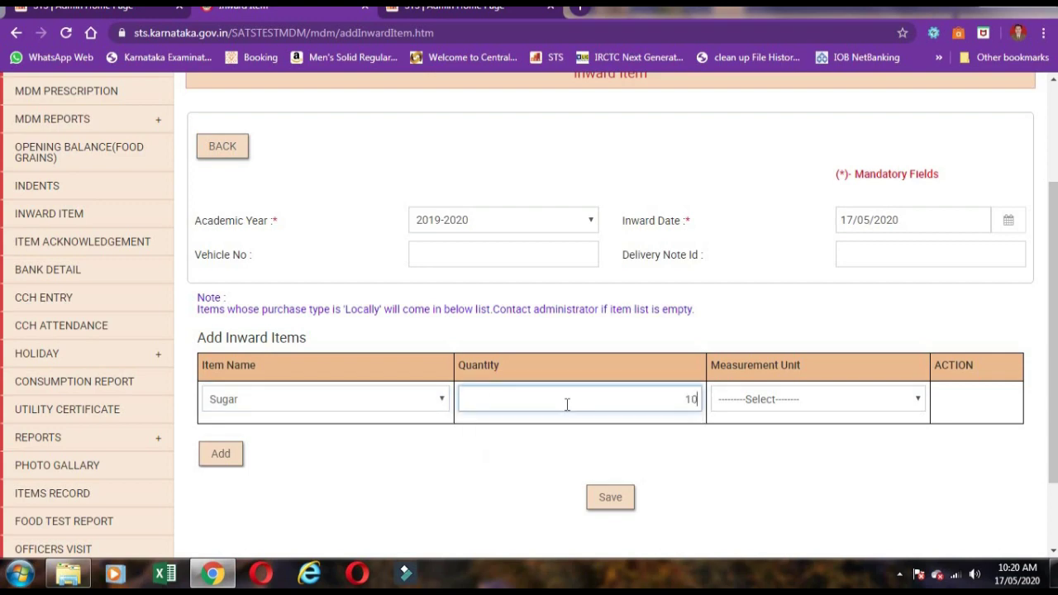
left_click(849, 403)
left_click(876, 436)
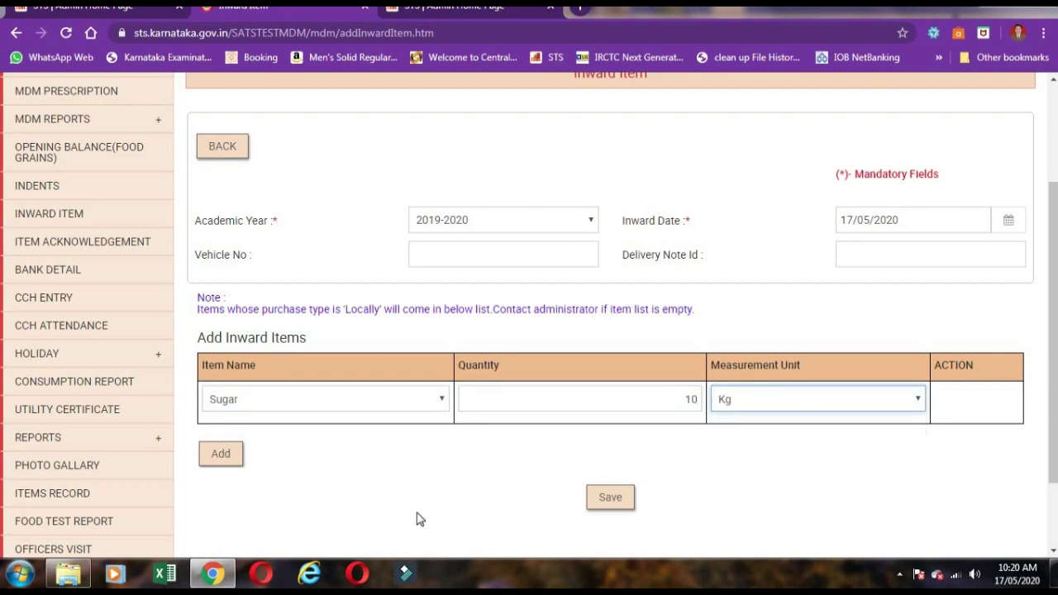
- Remove the extra empty item row, then save and confirm the inward entry
left_click(221, 454)
scroll(523, 373, "down", 2)
left_click(666, 356)
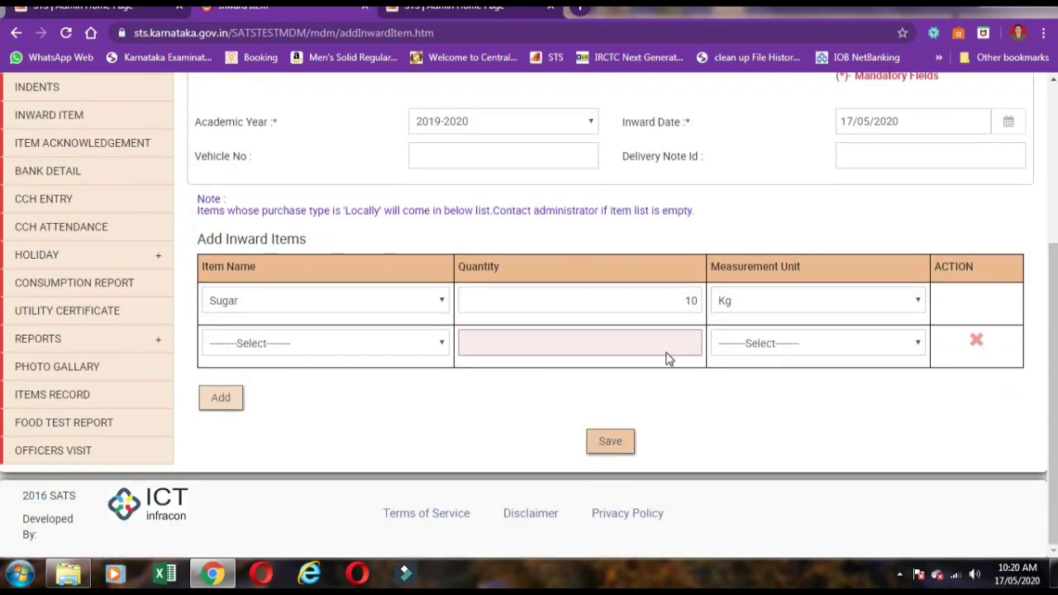
left_click(976, 342)
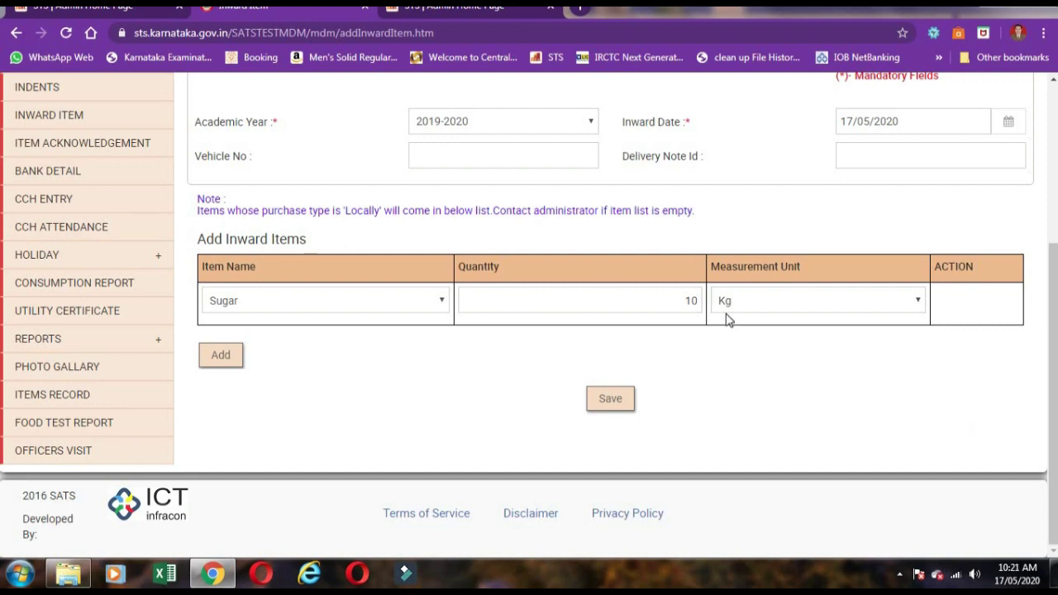
left_click(610, 398)
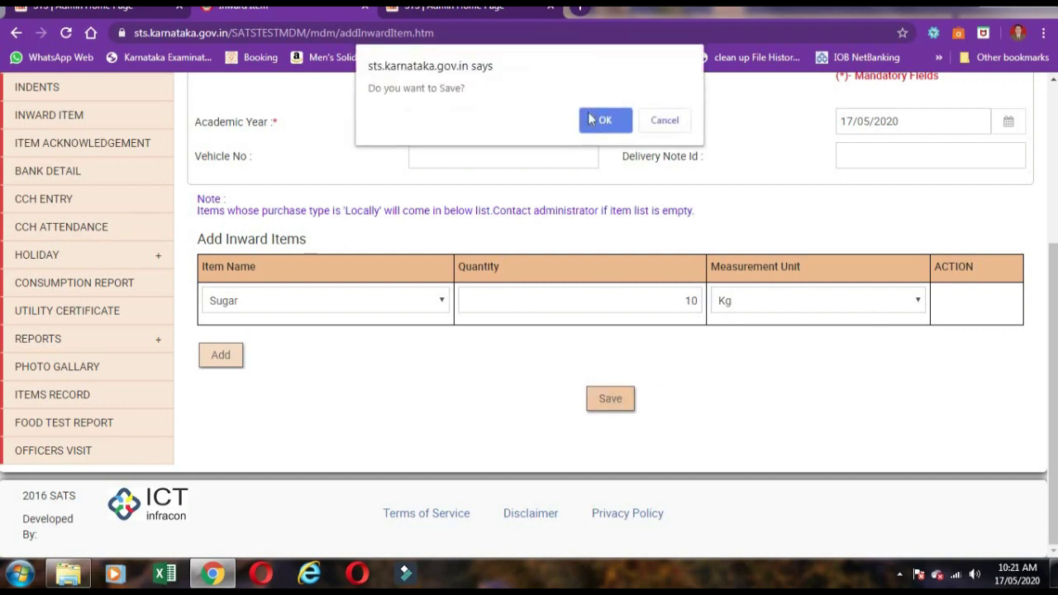
left_click(592, 120)
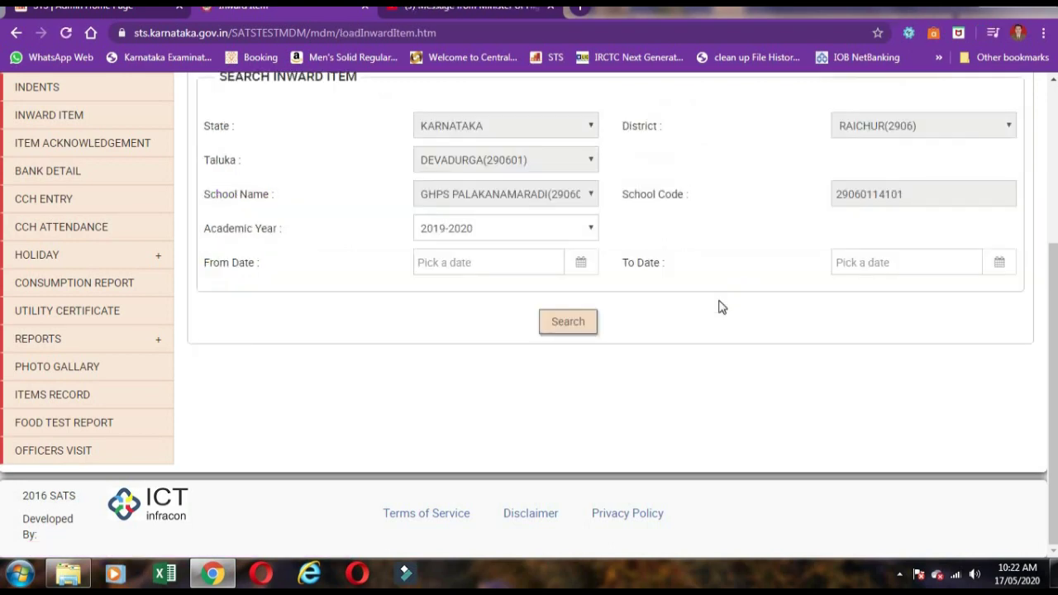
- Set the inward item search's from and to dates to 17/05/2020
scroll(698, 356, "up", 2)
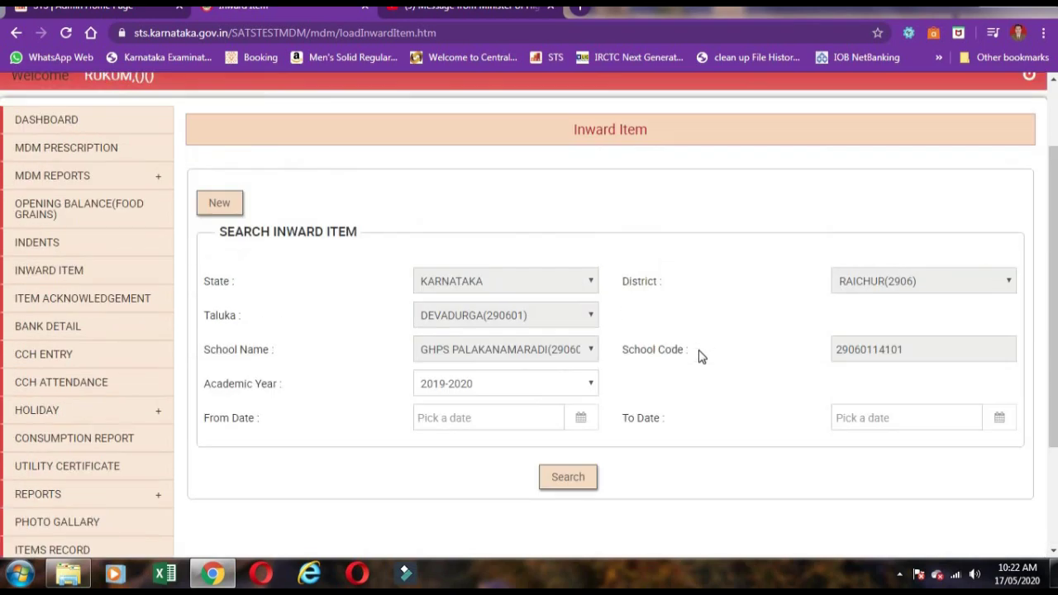
scroll(685, 405, "down", 1)
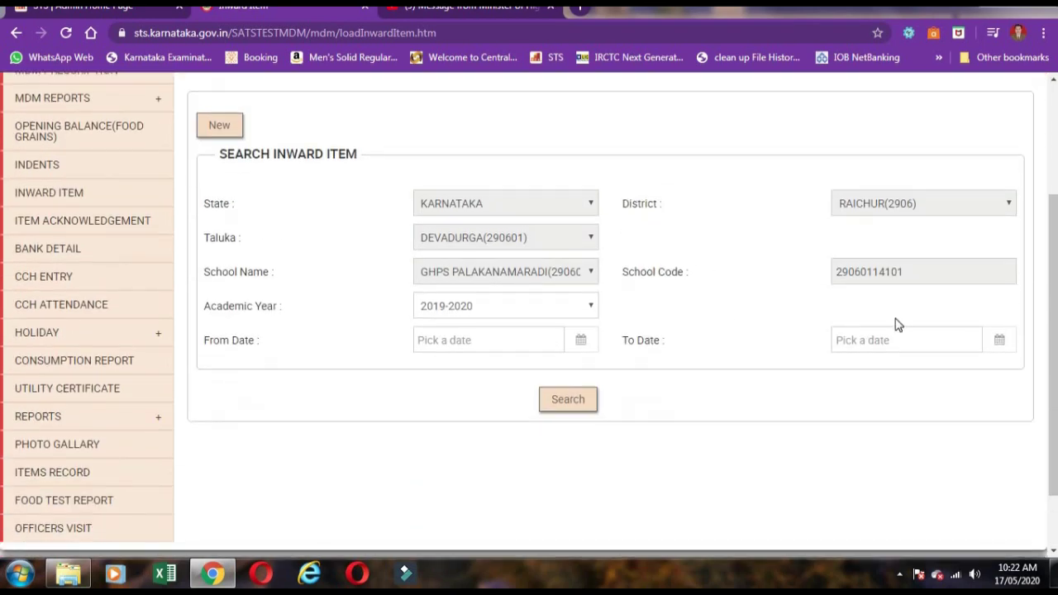
left_click(531, 340)
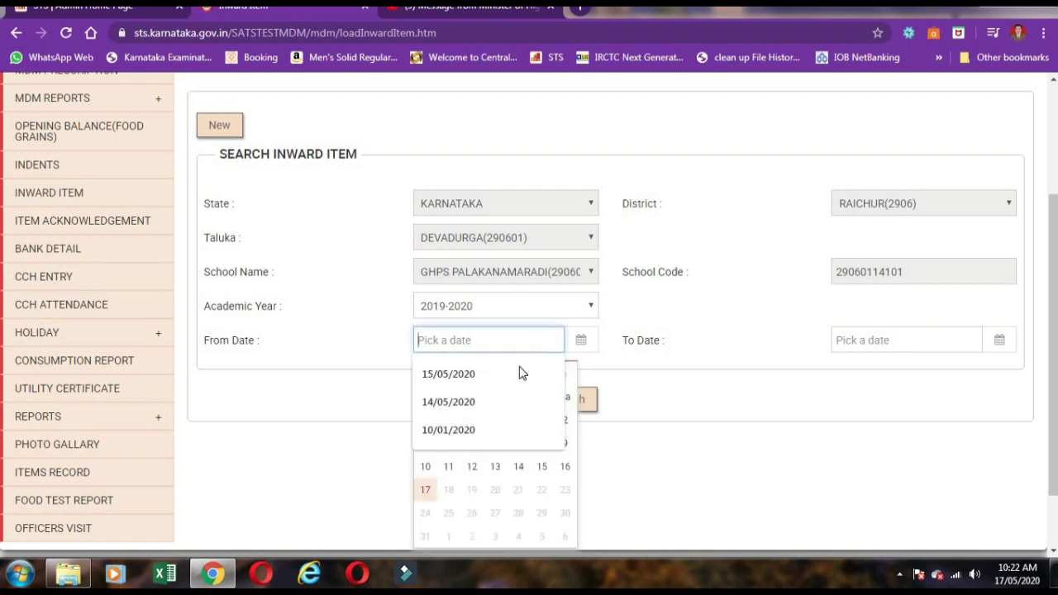
left_click(543, 356)
left_click(543, 344)
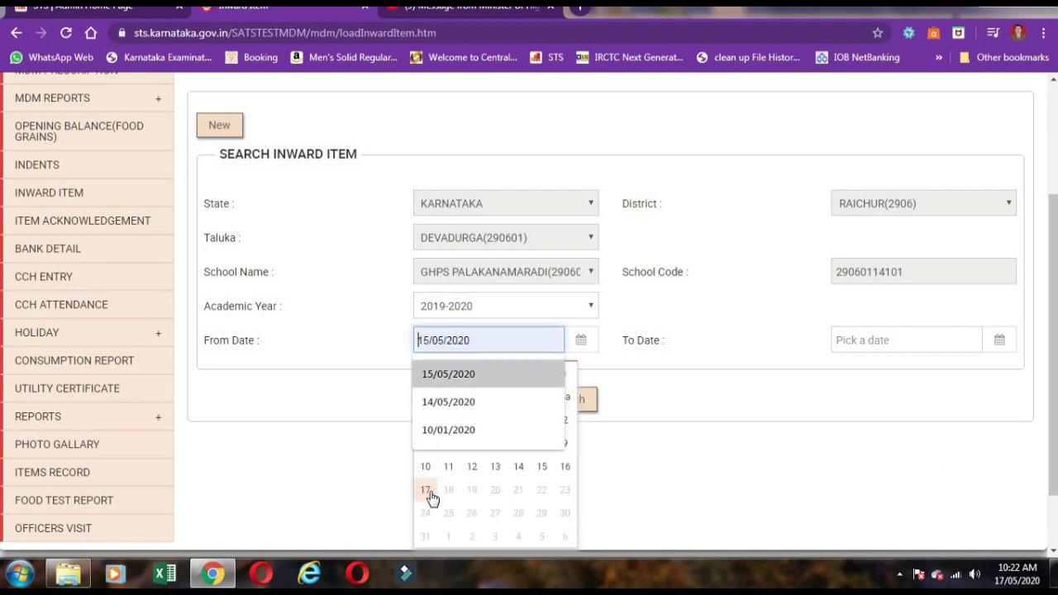
left_click(574, 397)
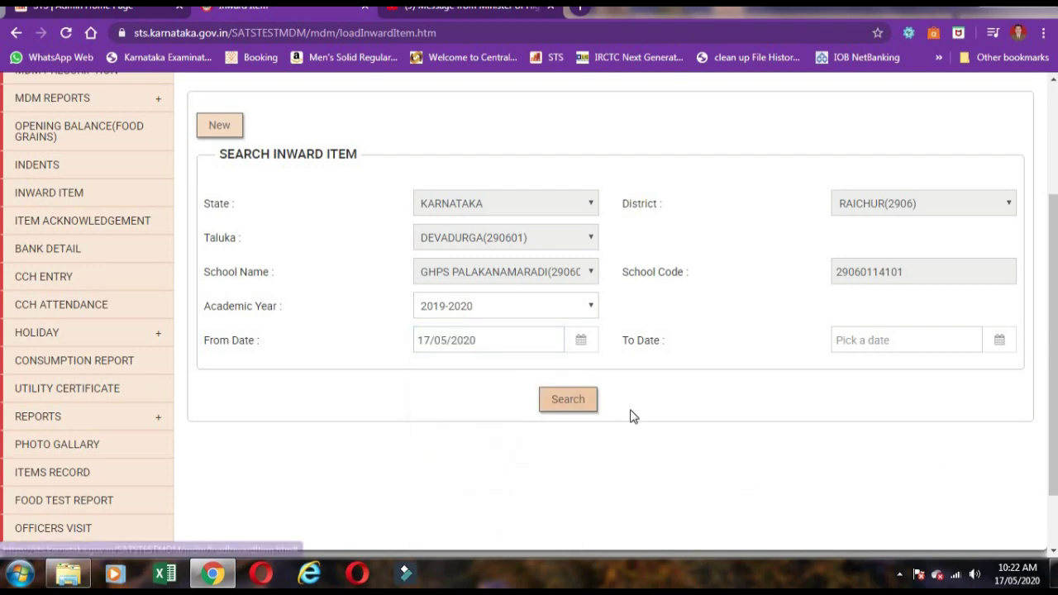
scroll(893, 381, "down", 3)
left_click(895, 278)
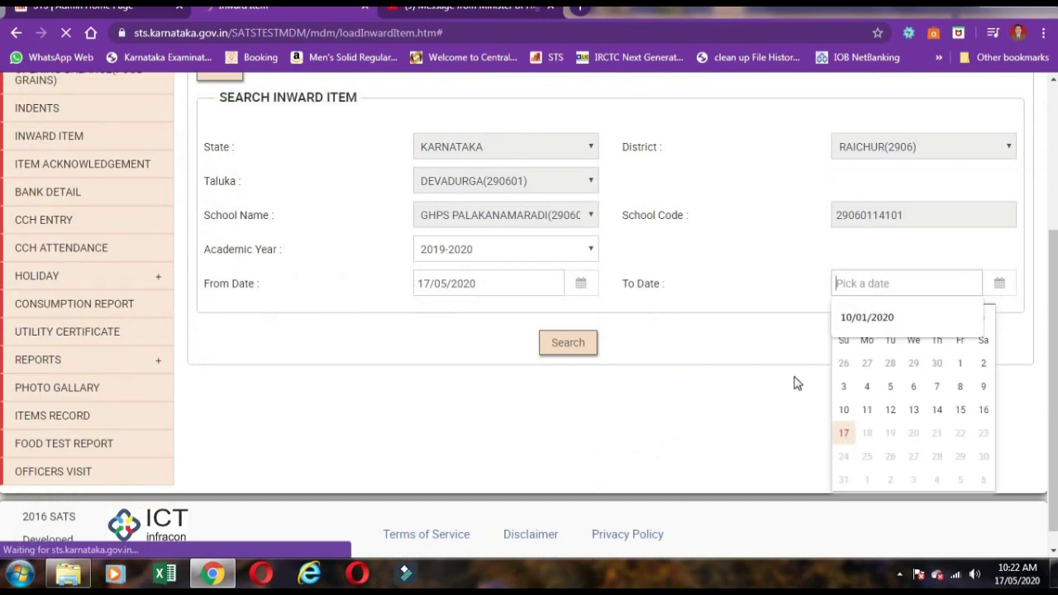
left_click(843, 432)
- Search and view the inward items list showing the 10 Kg Sugar entry
left_click(564, 344)
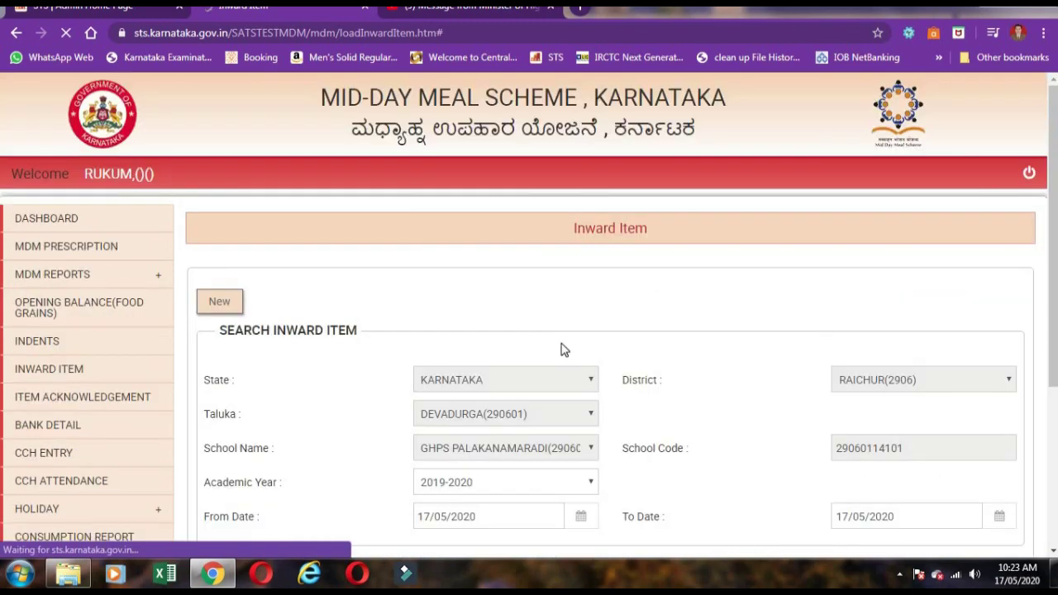
scroll(496, 438, "down", 3)
left_click(565, 323)
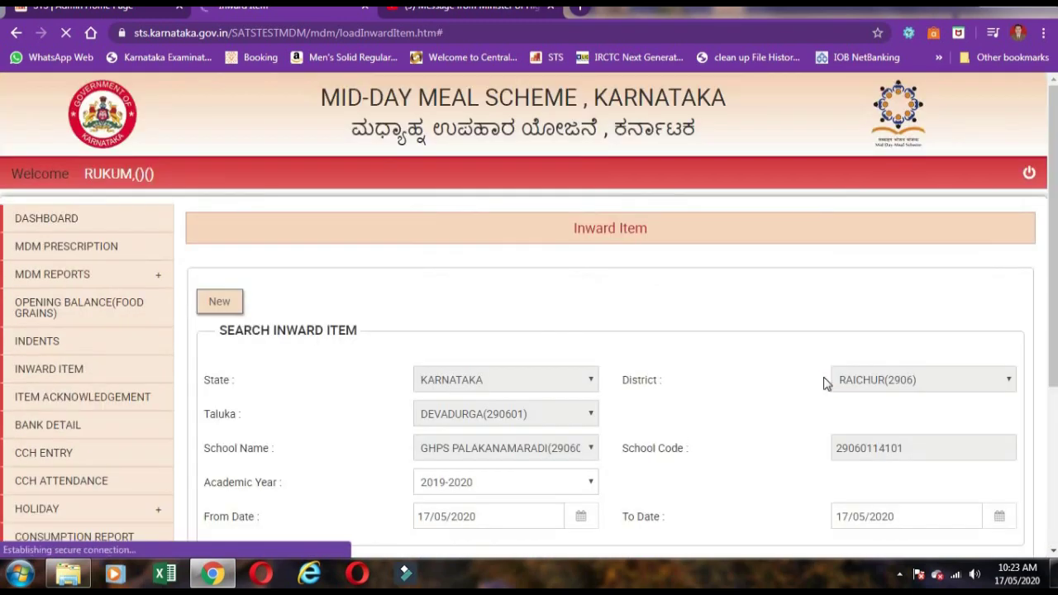
scroll(822, 383, "down", 3)
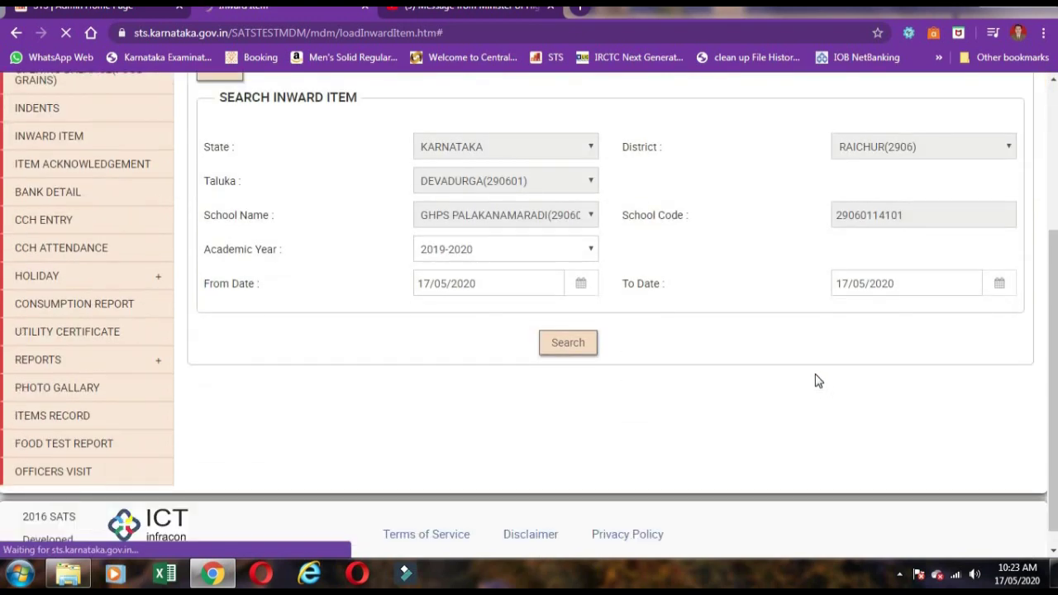
scroll(753, 264, "down", 2)
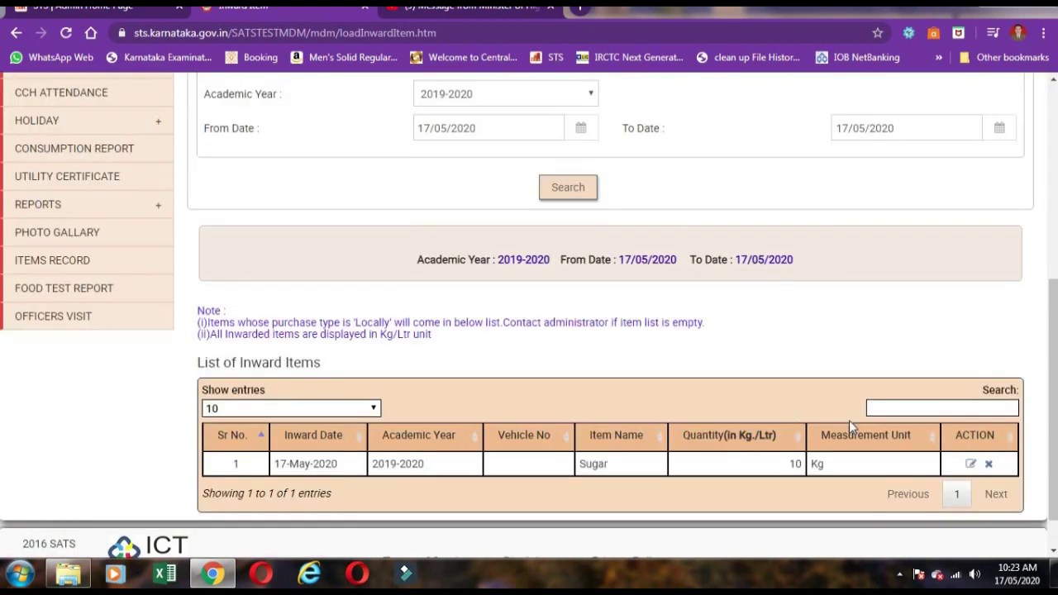
scroll(924, 421, "down", 1)
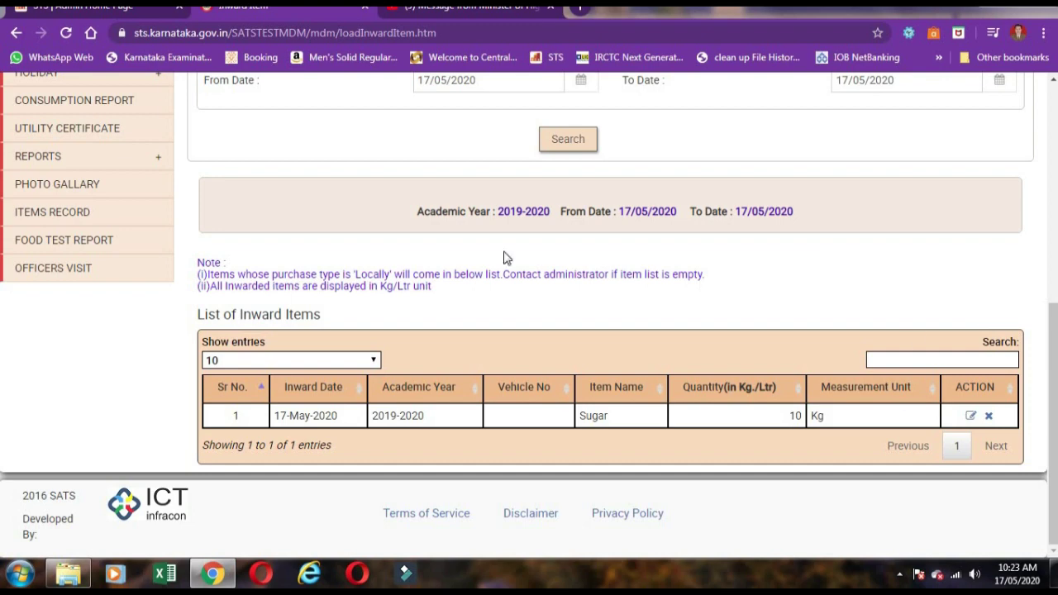
scroll(748, 402, "up", 3)
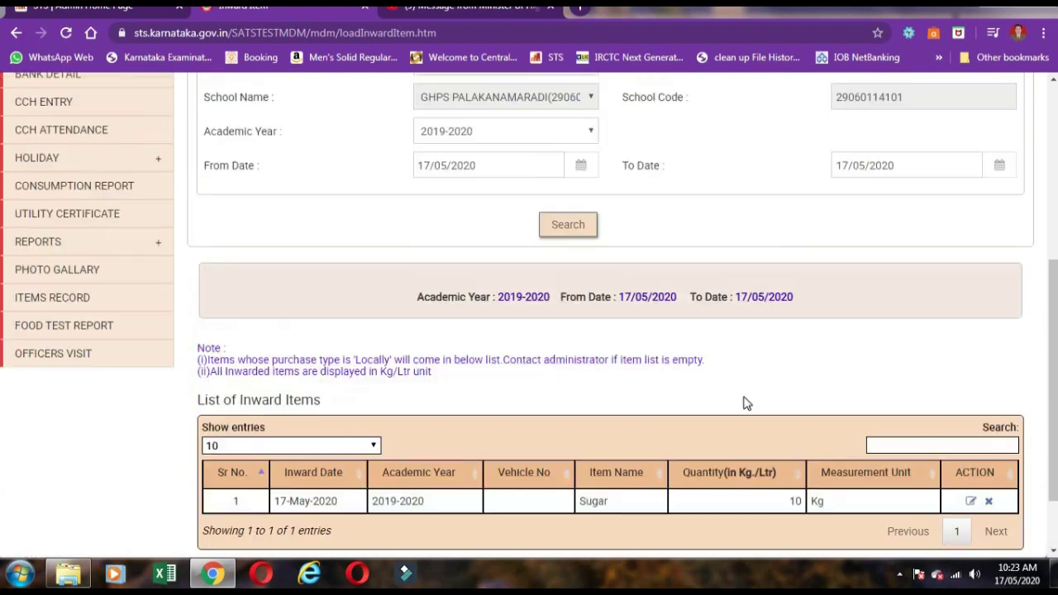
scroll(744, 392, "up", 1)
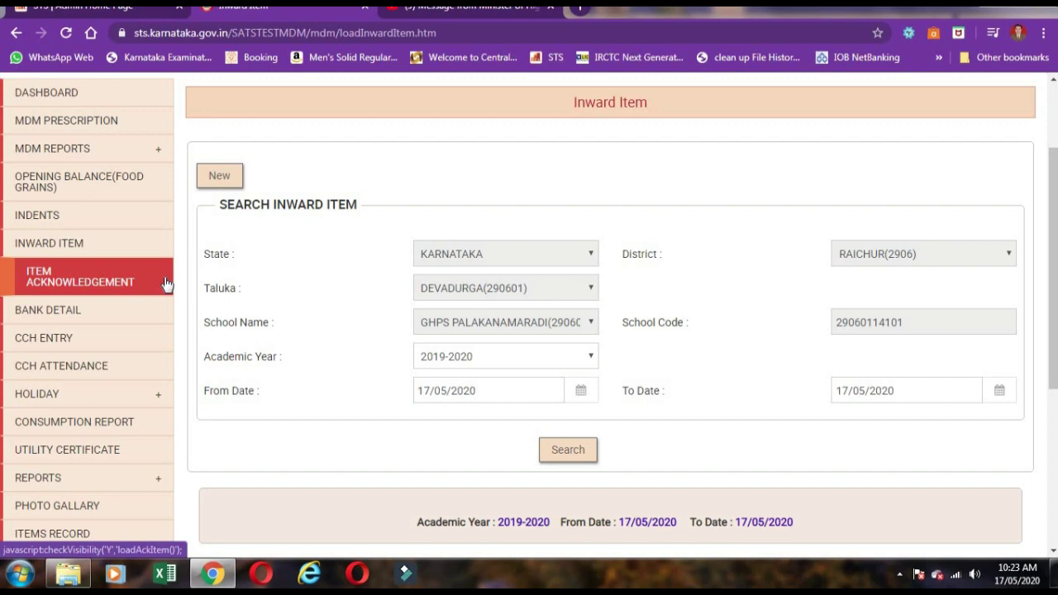
- Go to Bank Detail under Item Acknowledgement and start a new bank details entry
left_click(130, 286)
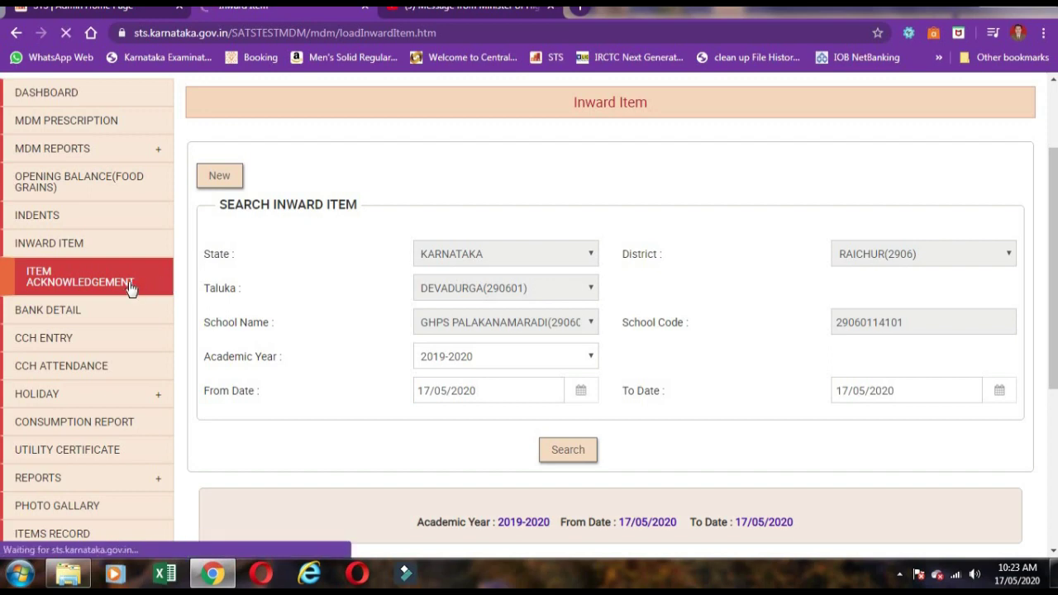
scroll(124, 291, "down", 1)
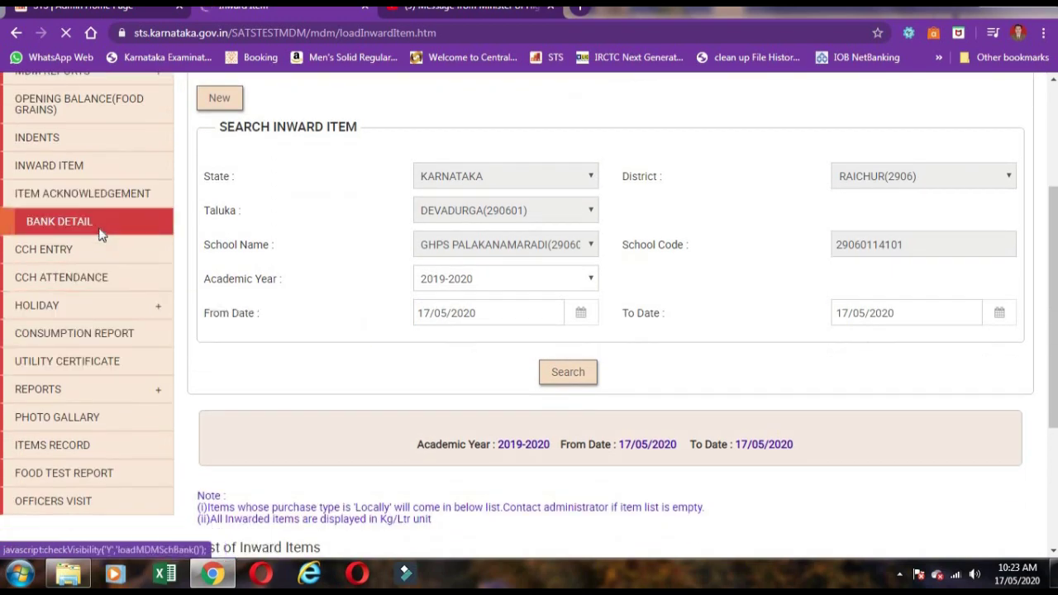
left_click(100, 236)
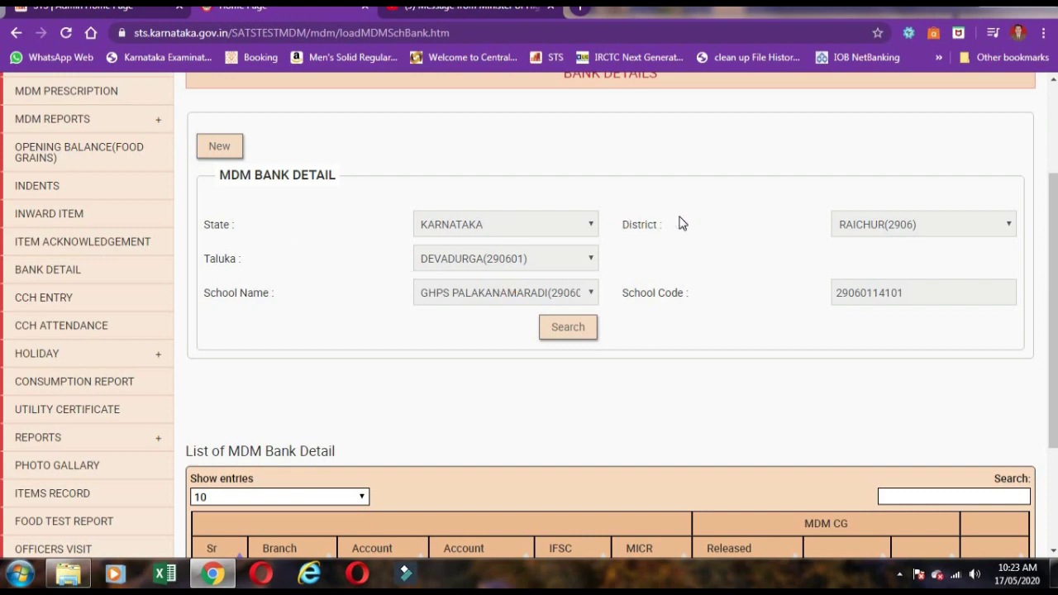
left_click(241, 149)
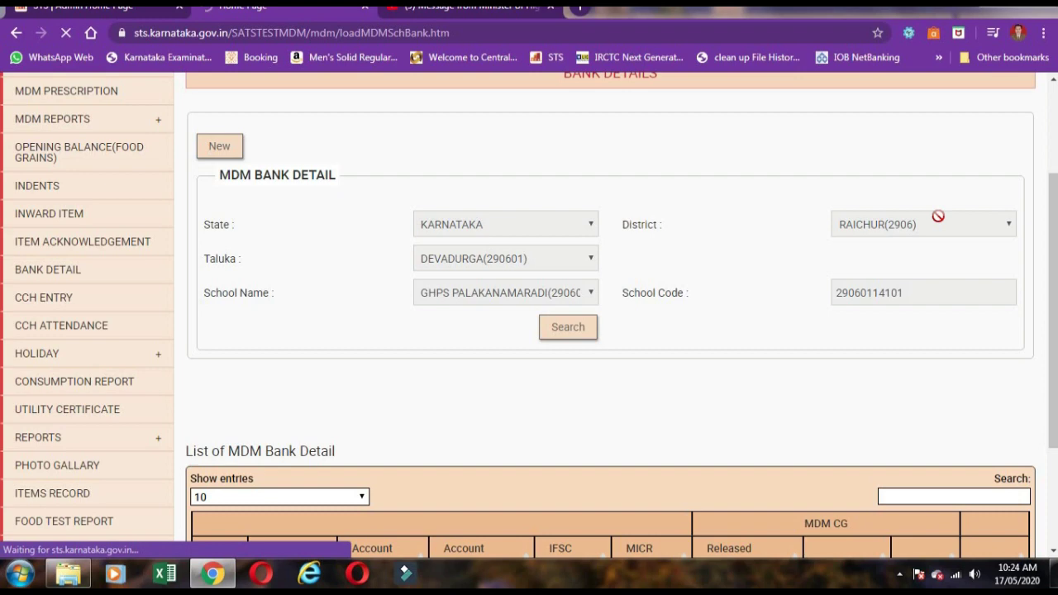
scroll(708, 342, "down", 2)
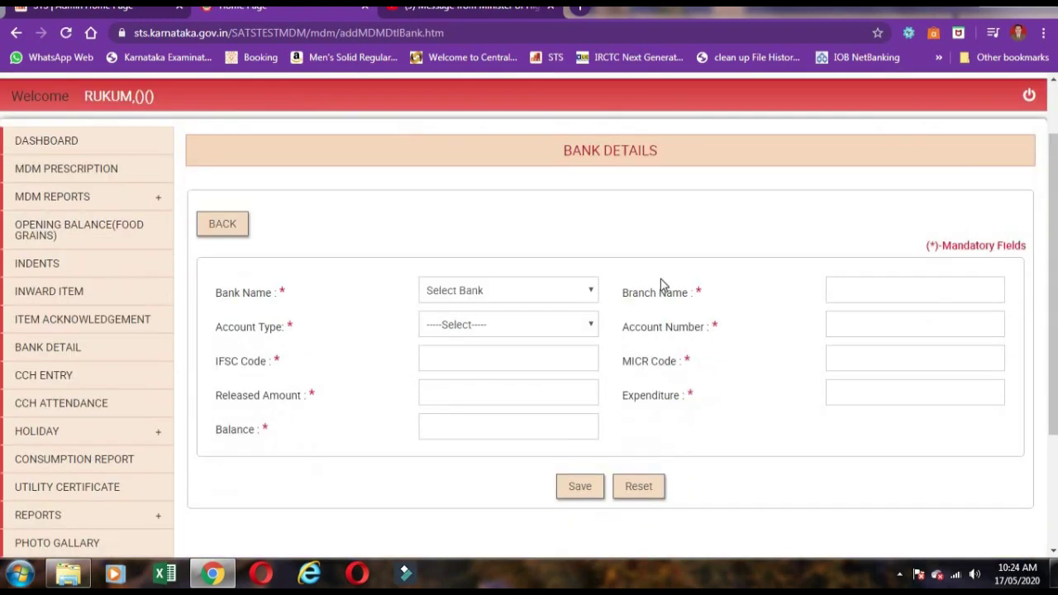
- Set Account Type to Joint Account, leaving bank, account and amount fields empty
left_click(545, 220)
scroll(546, 326, "down", 5)
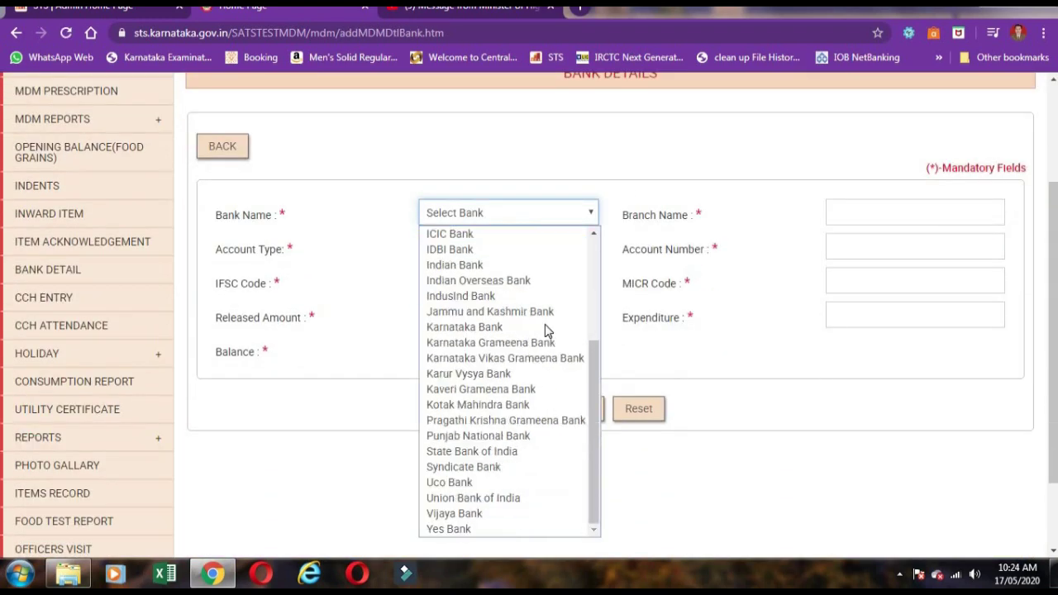
scroll(544, 327, "up", 5)
left_click(785, 198)
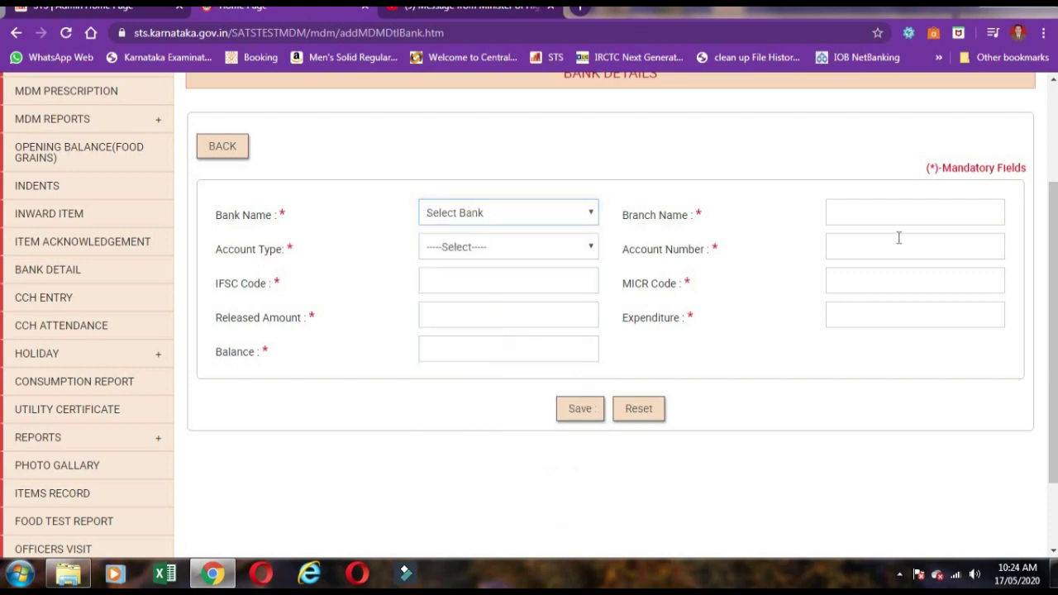
left_click(954, 214)
left_click(510, 250)
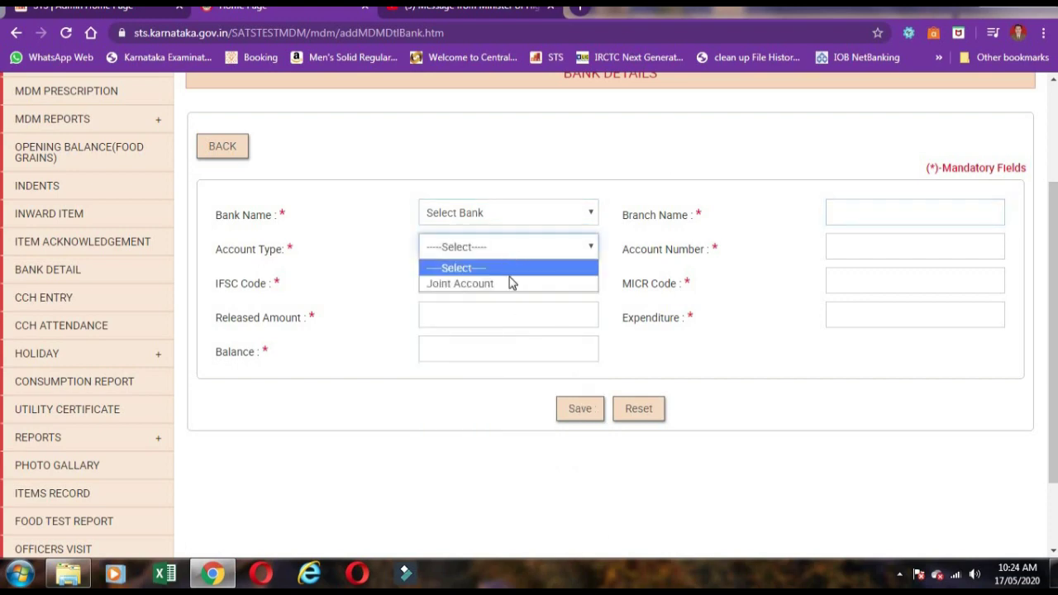
left_click(510, 283)
left_click(883, 253)
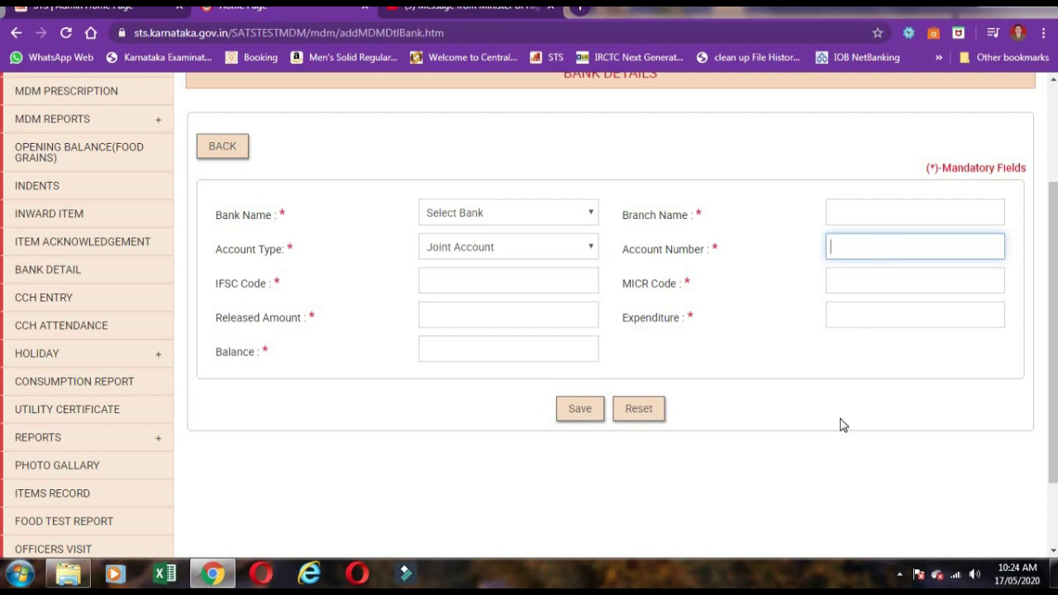
left_click(508, 316)
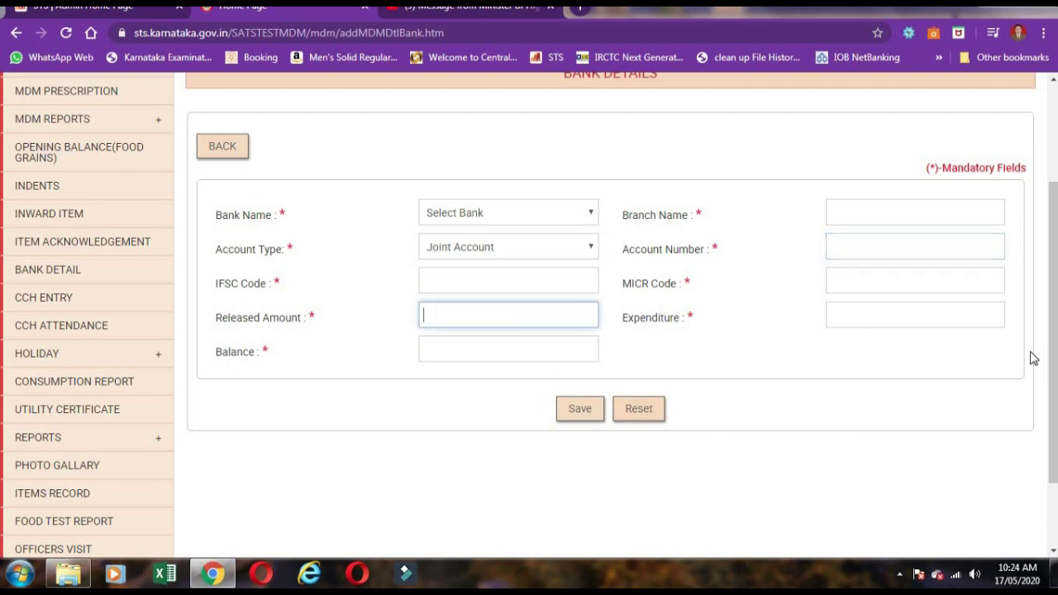
left_click(976, 317)
left_click(530, 353)
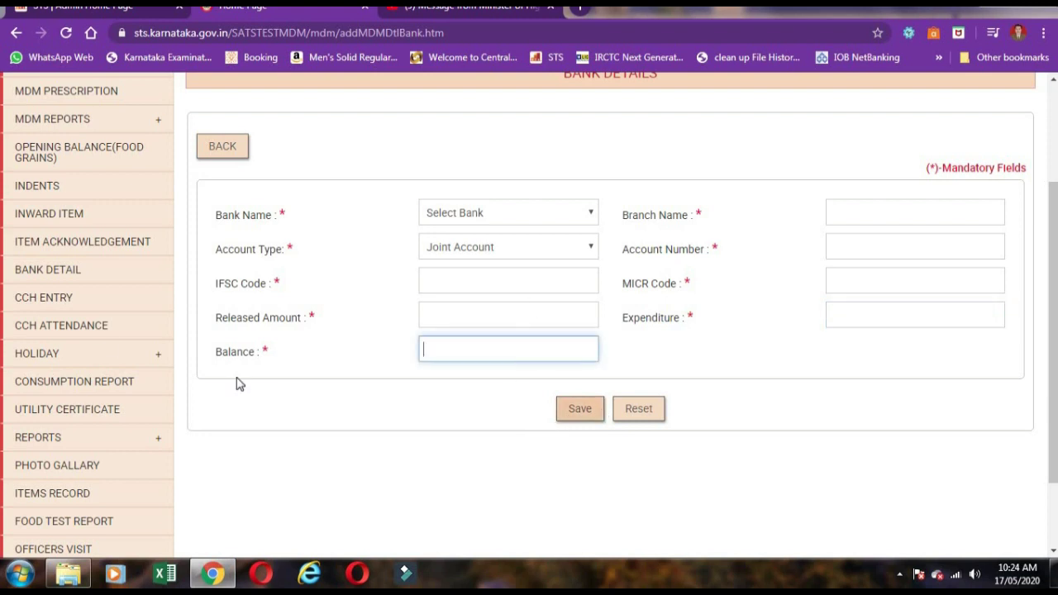
- Go to CCH Entry and start a new non-teaching staff entry
left_click(107, 299)
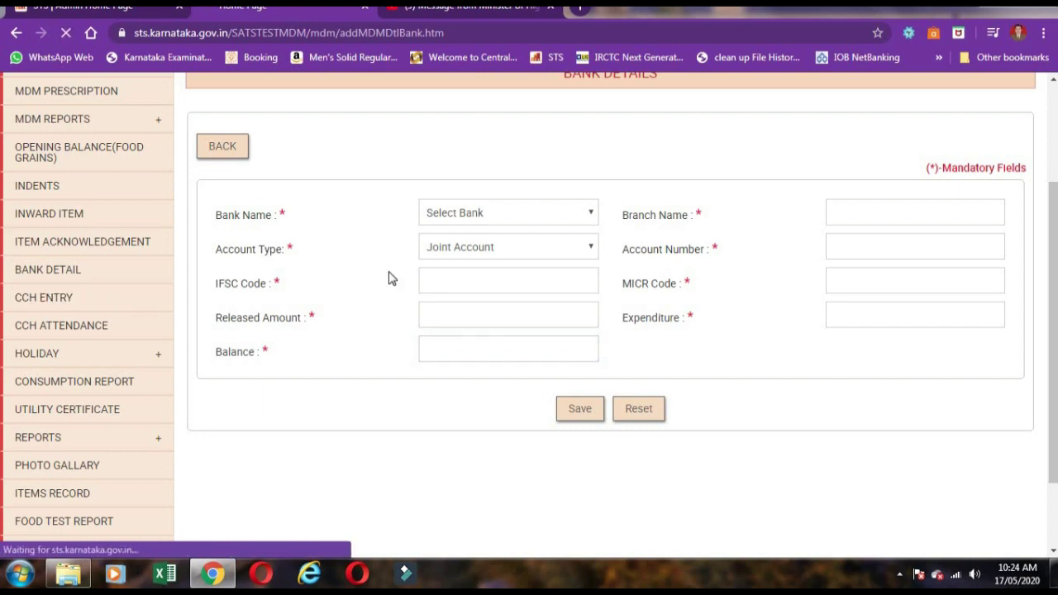
scroll(732, 332, "up", 1)
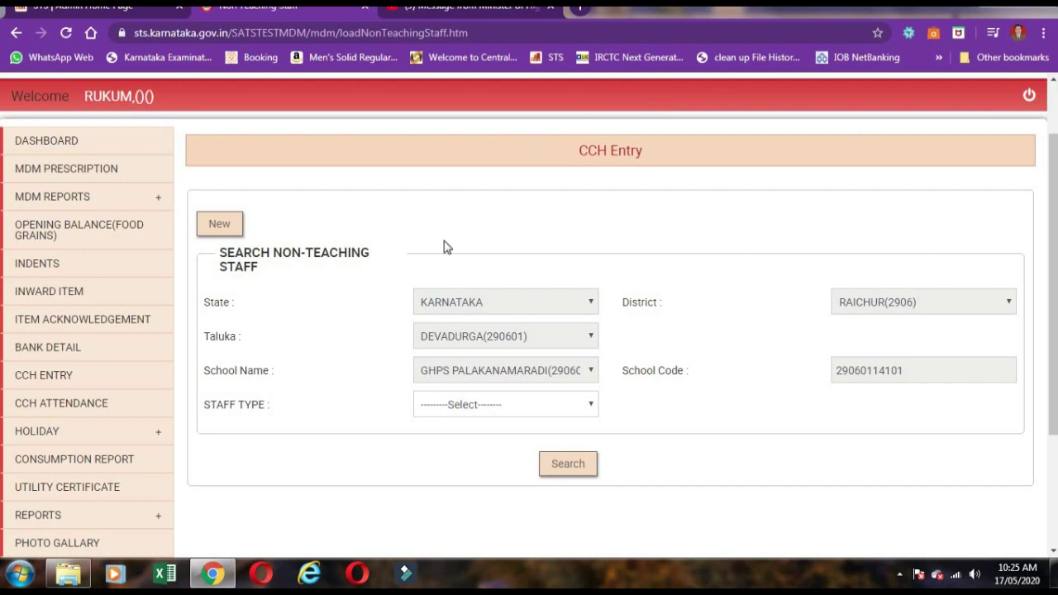
left_click(219, 224)
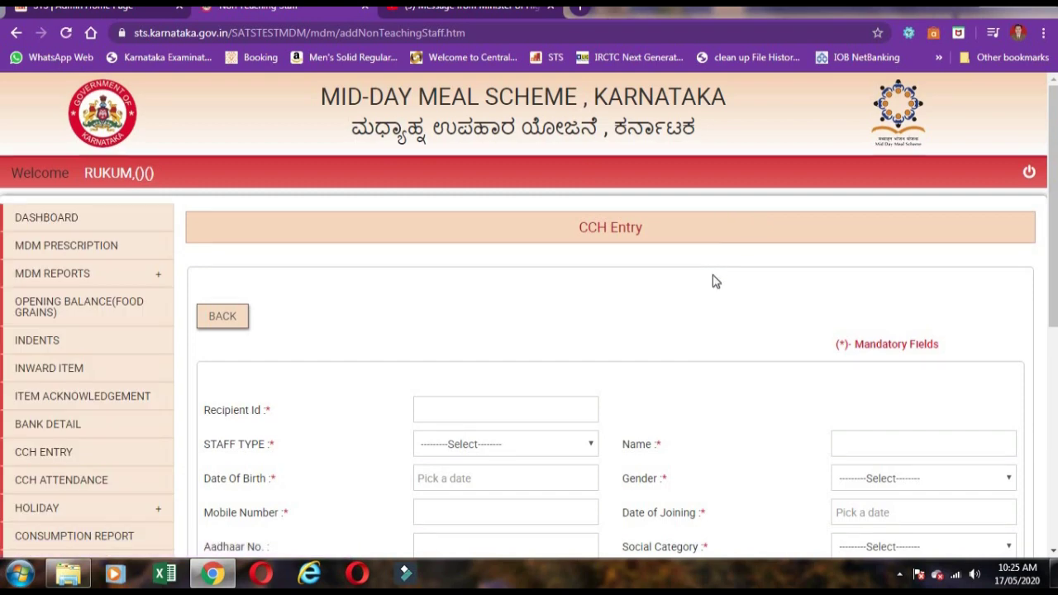
- Set STAFF TYPE to Assitance Cook, leaving the scheme unselected
scroll(713, 280, "down", 3)
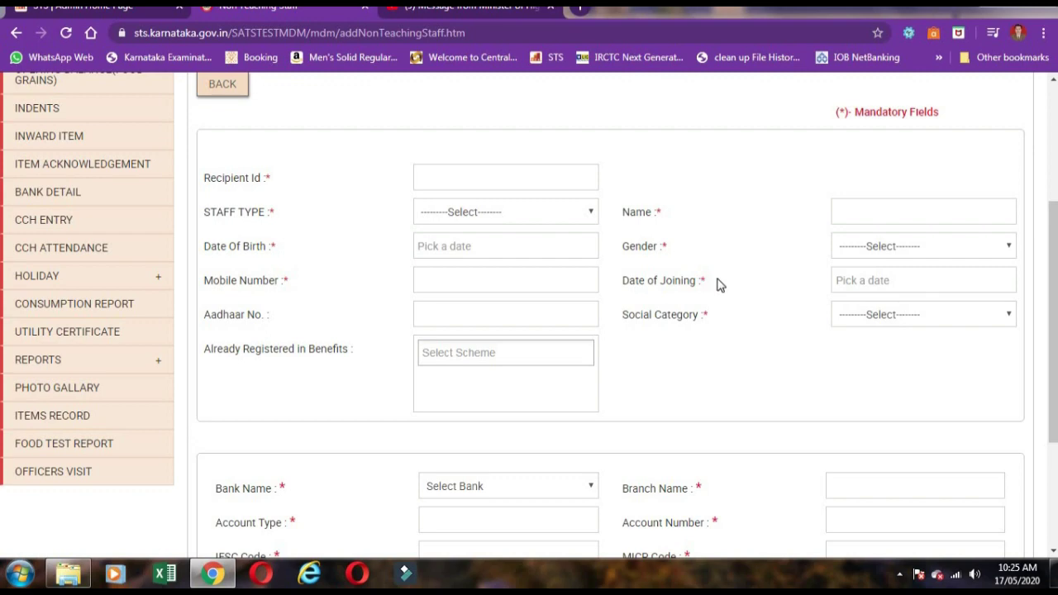
scroll(571, 212, "down", 3)
scroll(636, 306, "up", 4)
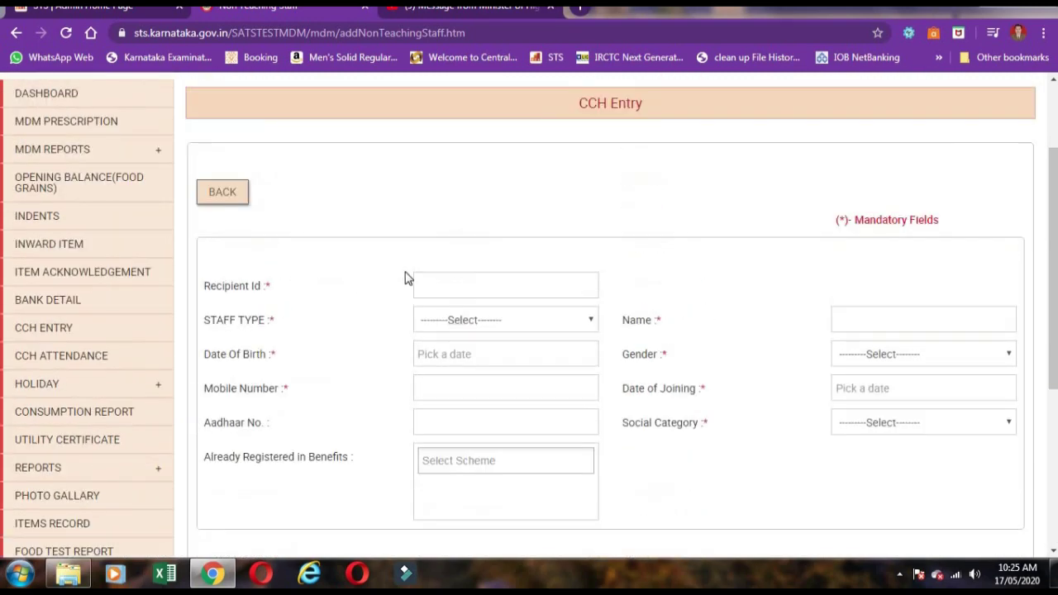
left_click(444, 286)
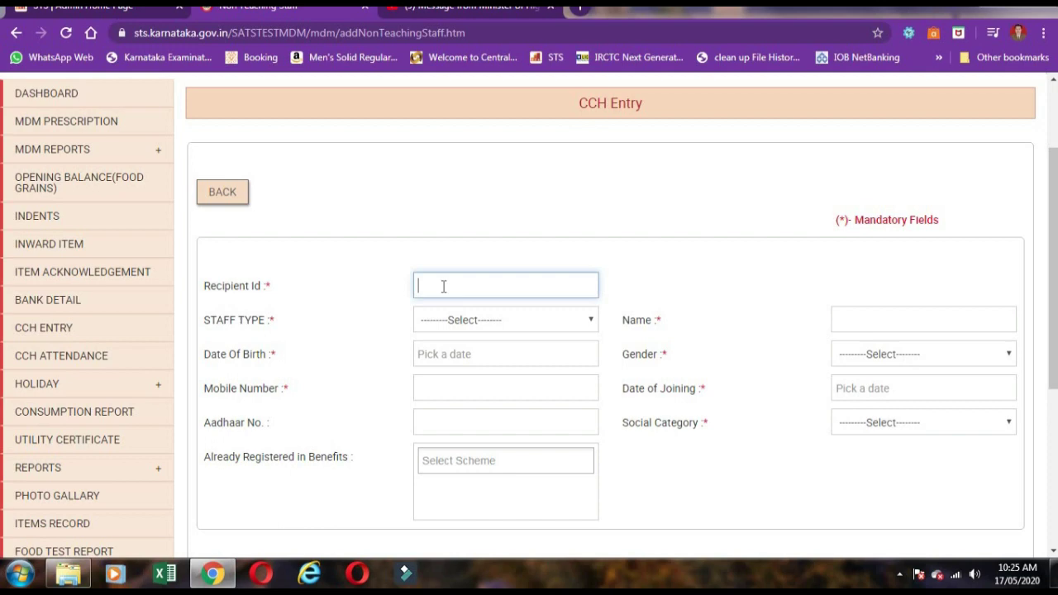
left_click(536, 326)
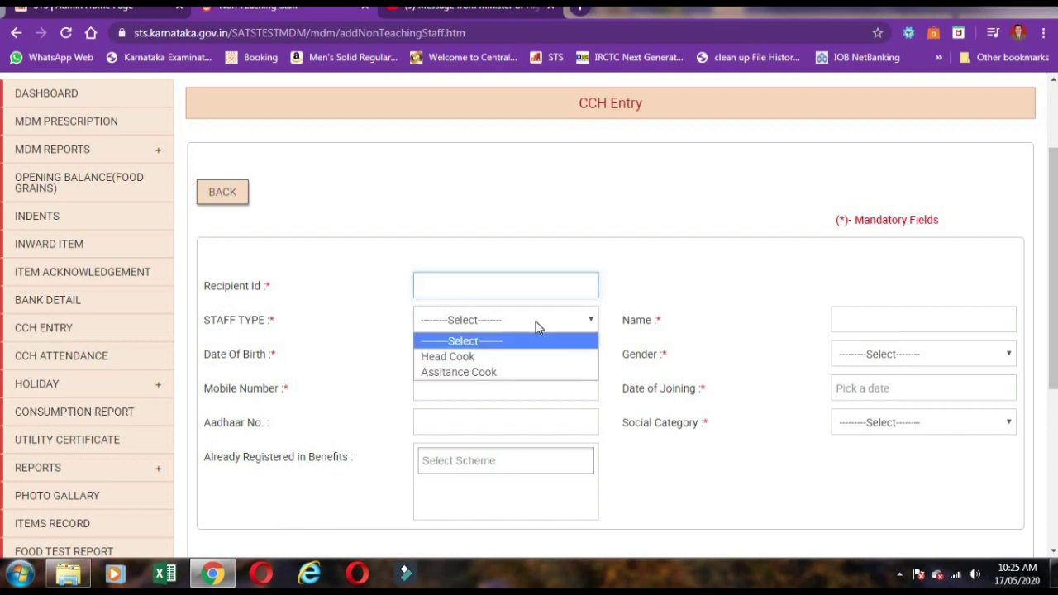
left_click(508, 372)
scroll(901, 235, "down", 1)
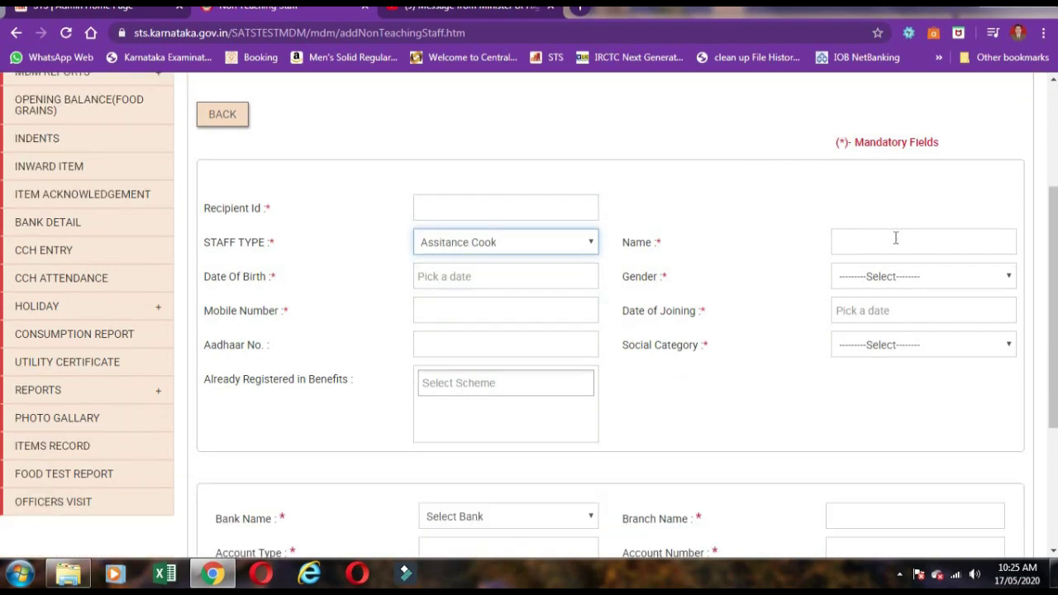
scroll(880, 240, "down", 2)
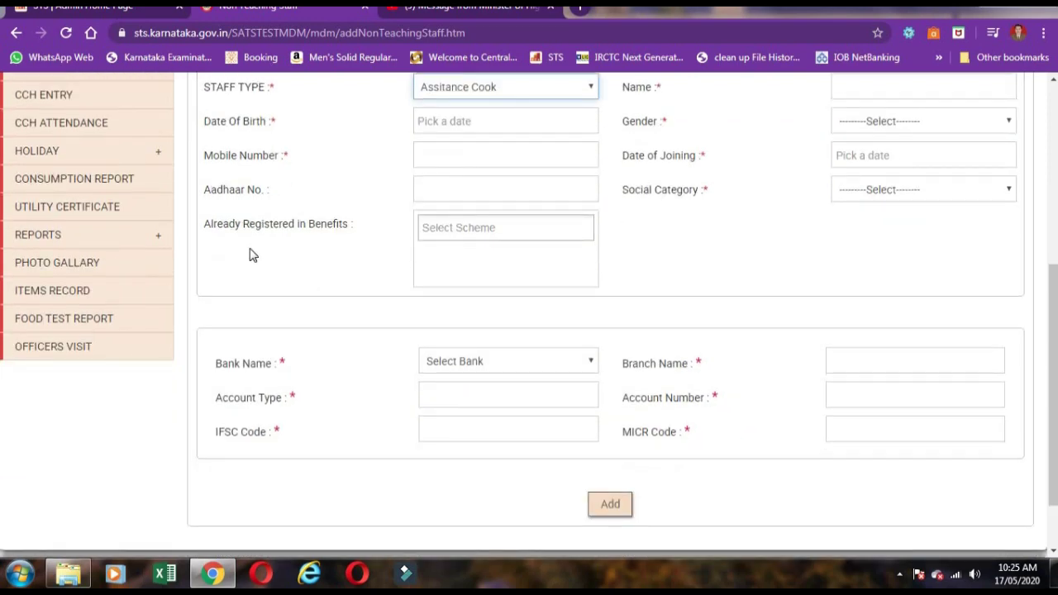
left_click(485, 236)
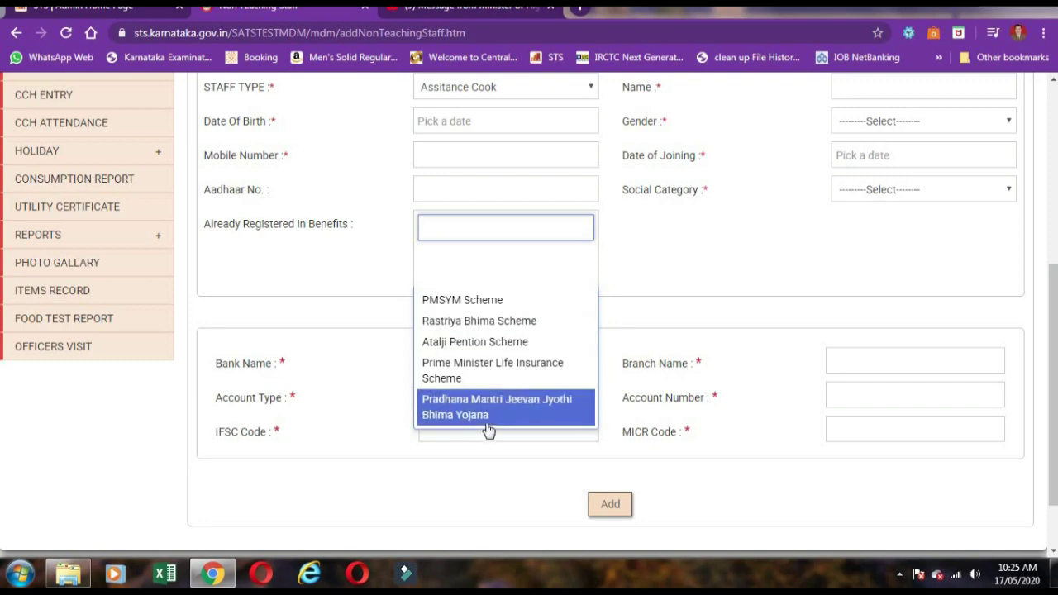
left_click(740, 256)
scroll(671, 303, "down", 1)
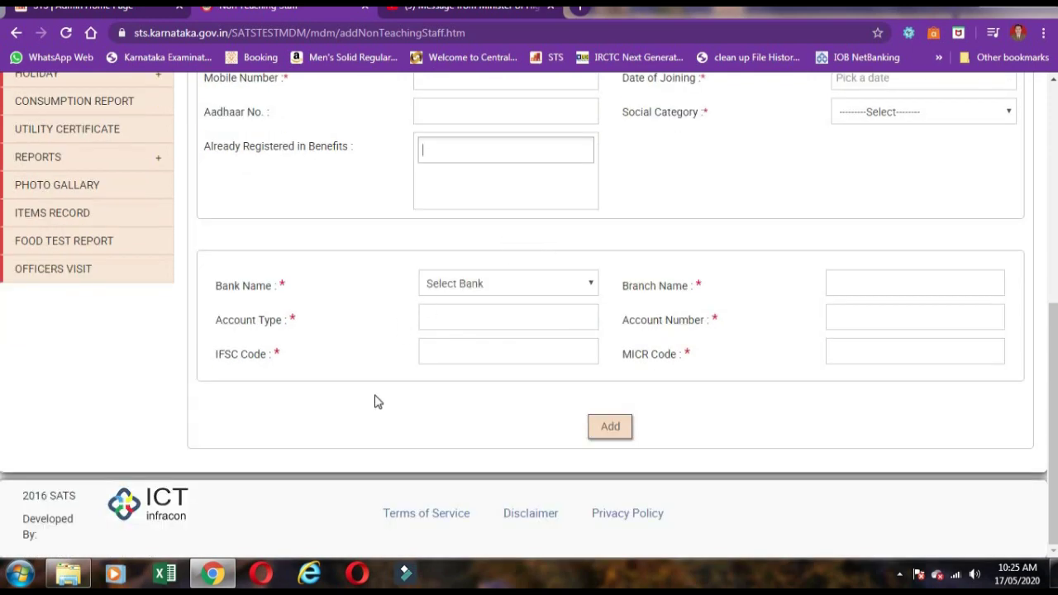
scroll(946, 351, "up", 3)
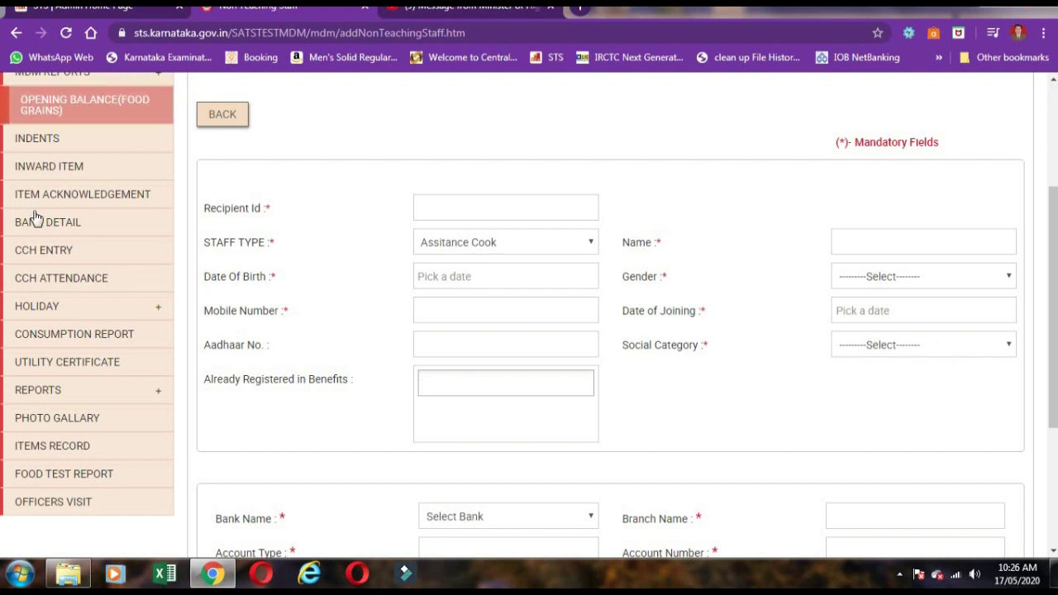
- Open the CCH Attendance page for 17/05/2020
left_click(71, 281)
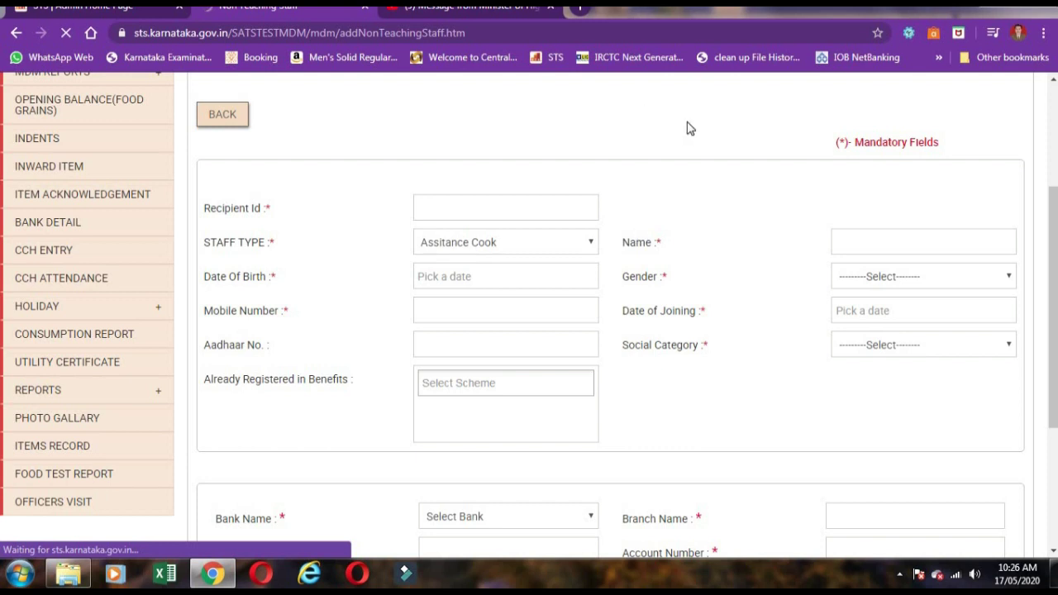
key("Escape")
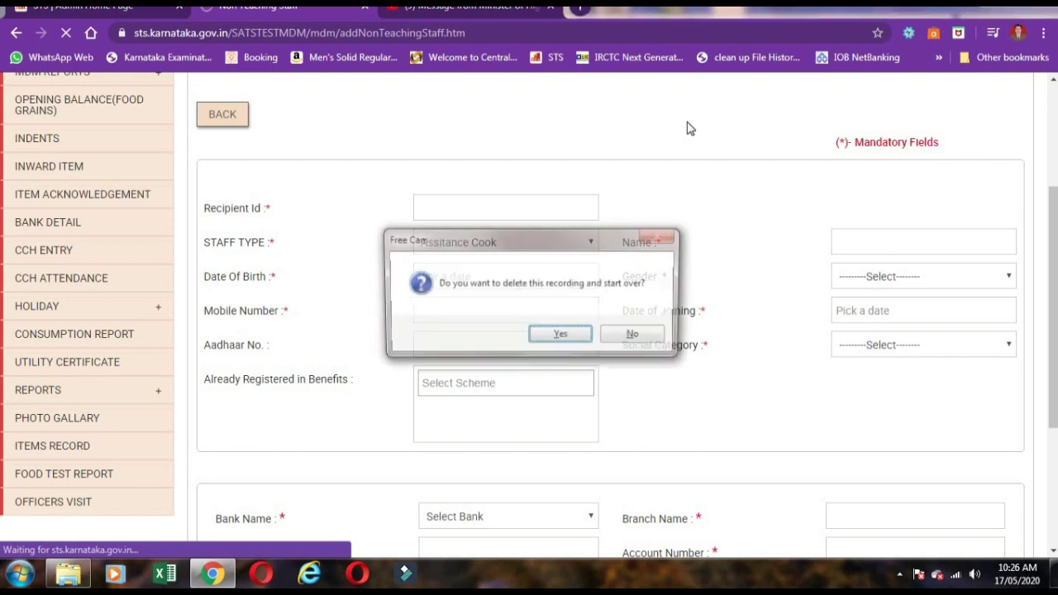
left_click(643, 339)
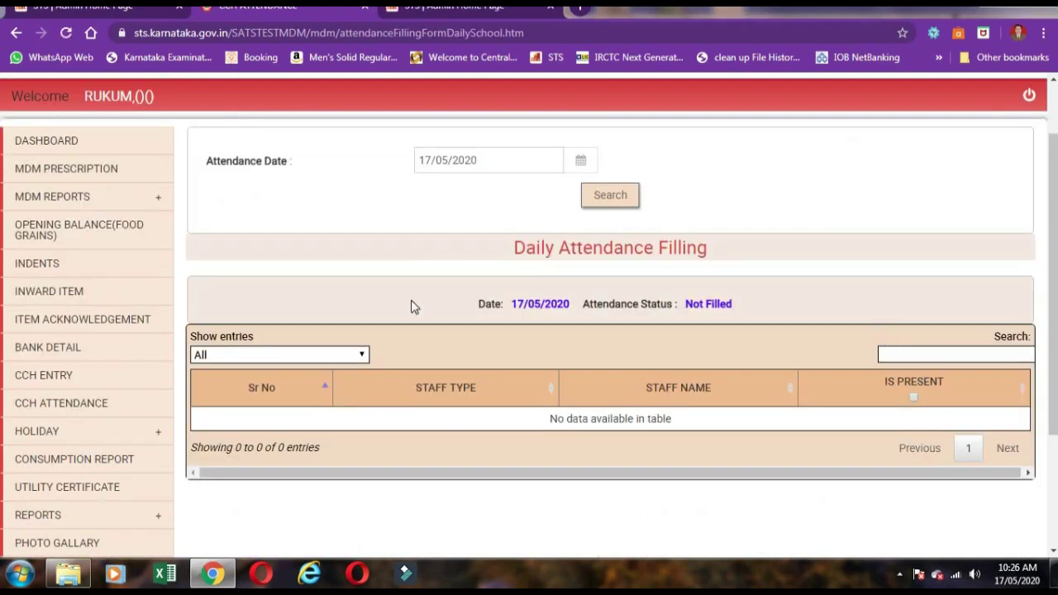
- Load 17/05/2020 attendance and tick IS PRESENT for all staff, though none are listed
scroll(970, 251, "down", 2)
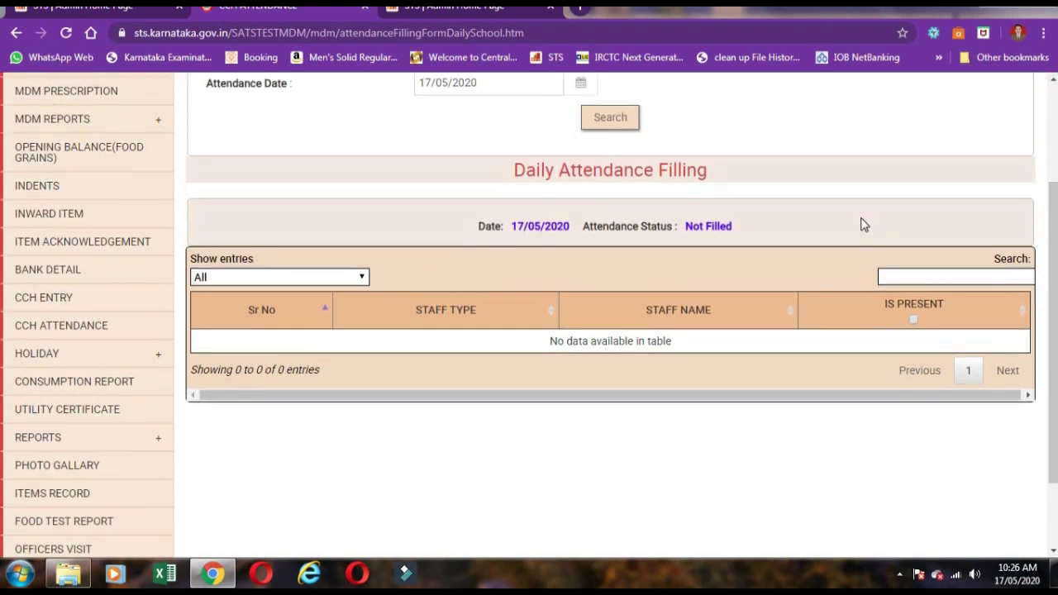
scroll(864, 224, "up", 2)
left_click(612, 198)
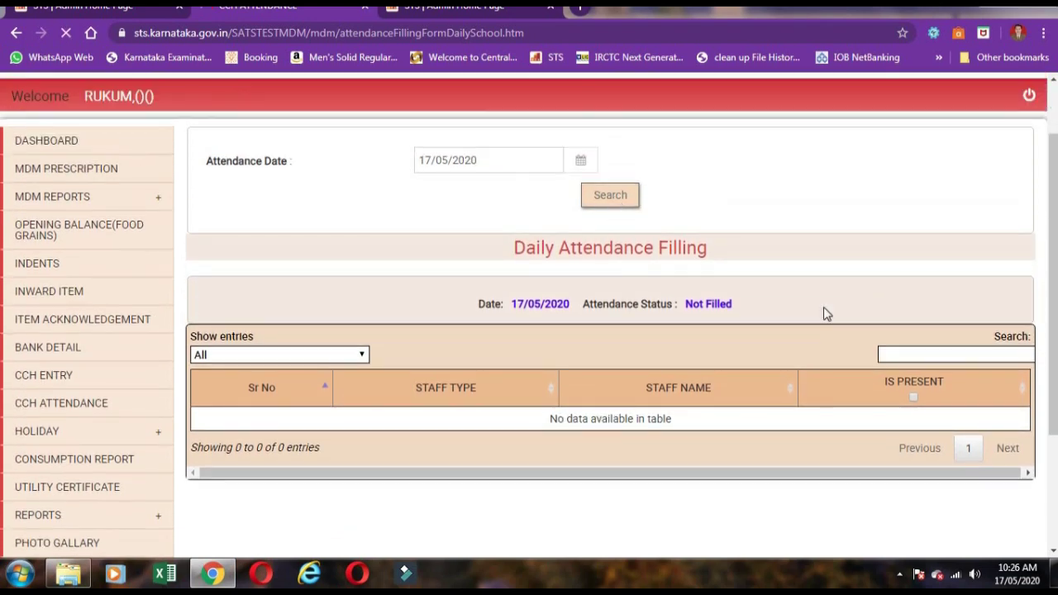
scroll(897, 379, "down", 2)
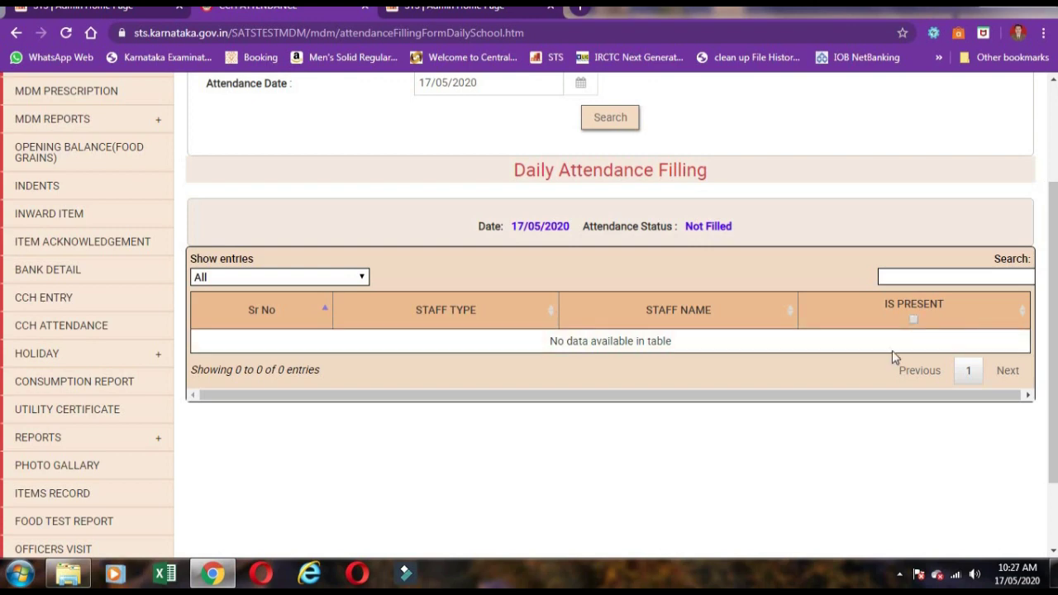
left_click(913, 319)
scroll(634, 368, "down", 2)
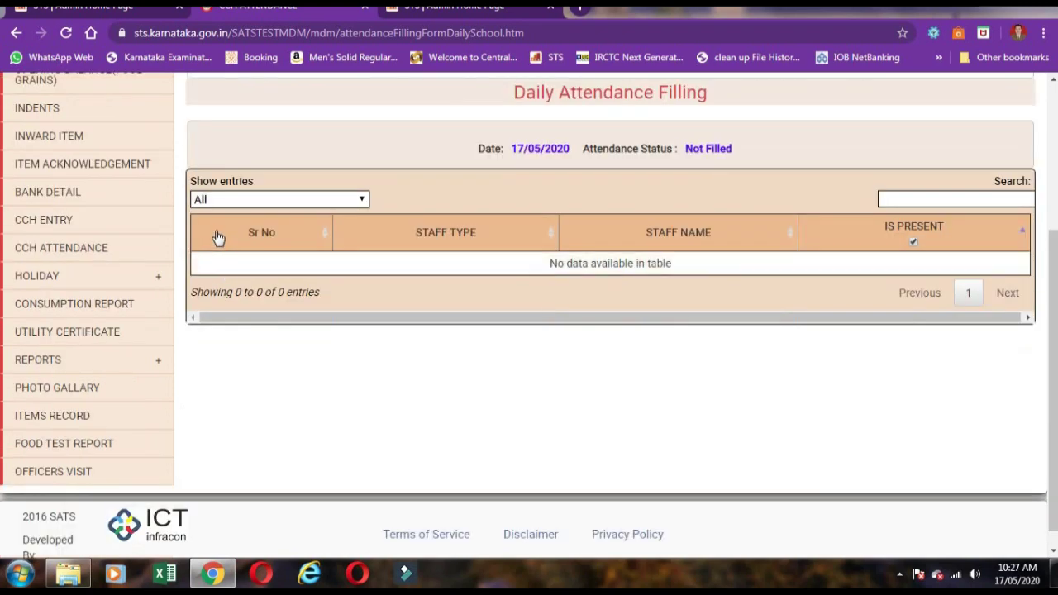
mouse_move(149, 281)
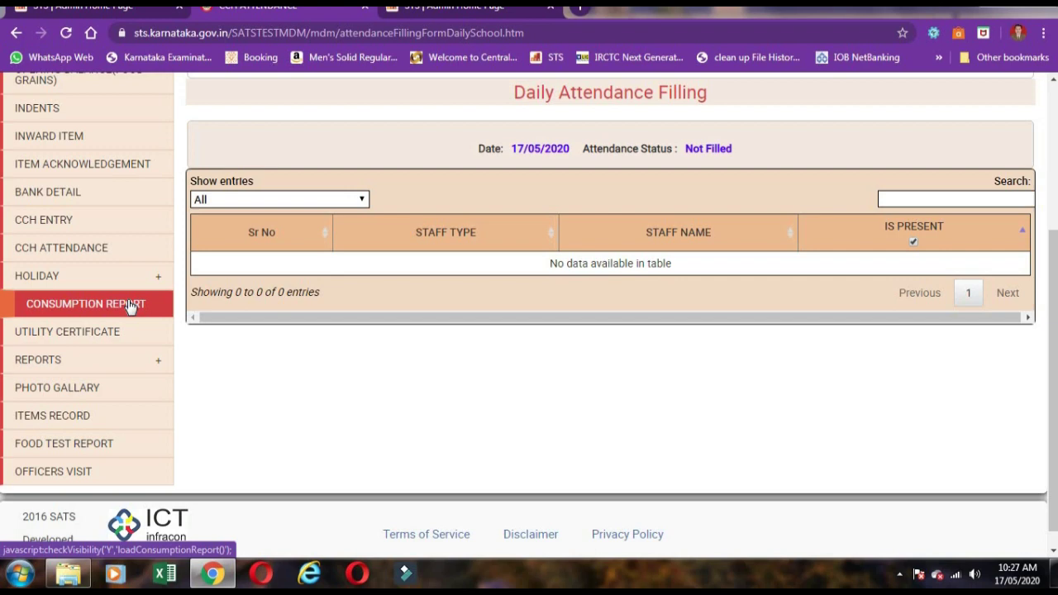
- Open the 17/05/2020 consumption report, with enrollment 192 and attendance 169, and scroll its nine ingredient rows
left_click(130, 306)
scroll(653, 355, "down", 3)
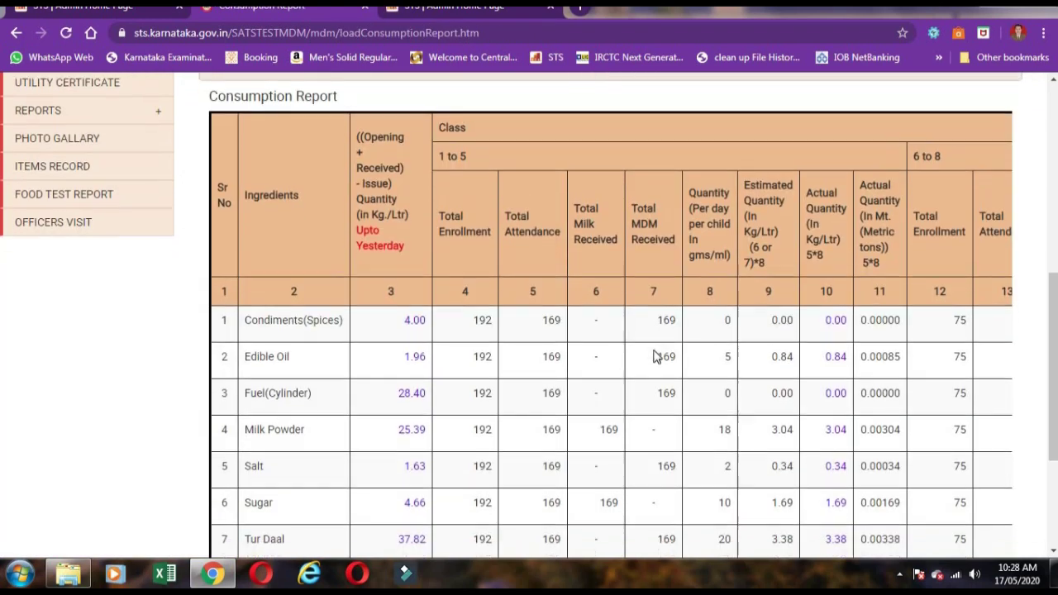
scroll(854, 349, "up", 1)
scroll(854, 349, "up", 1)
scroll(600, 358, "down", 2)
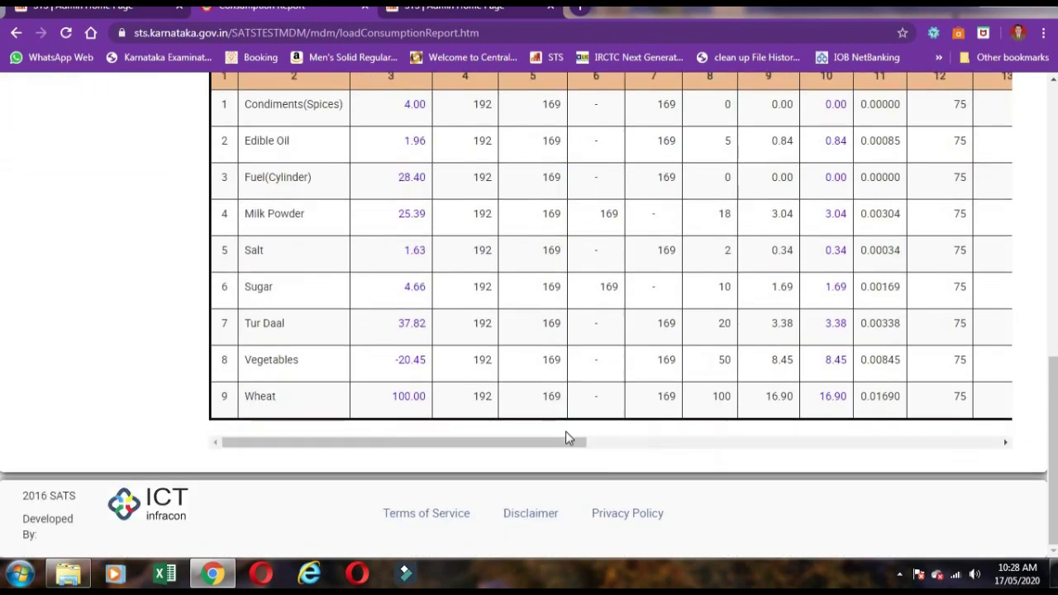
left_click_drag(562, 443, 570, 444)
scroll(692, 454, "right", 10)
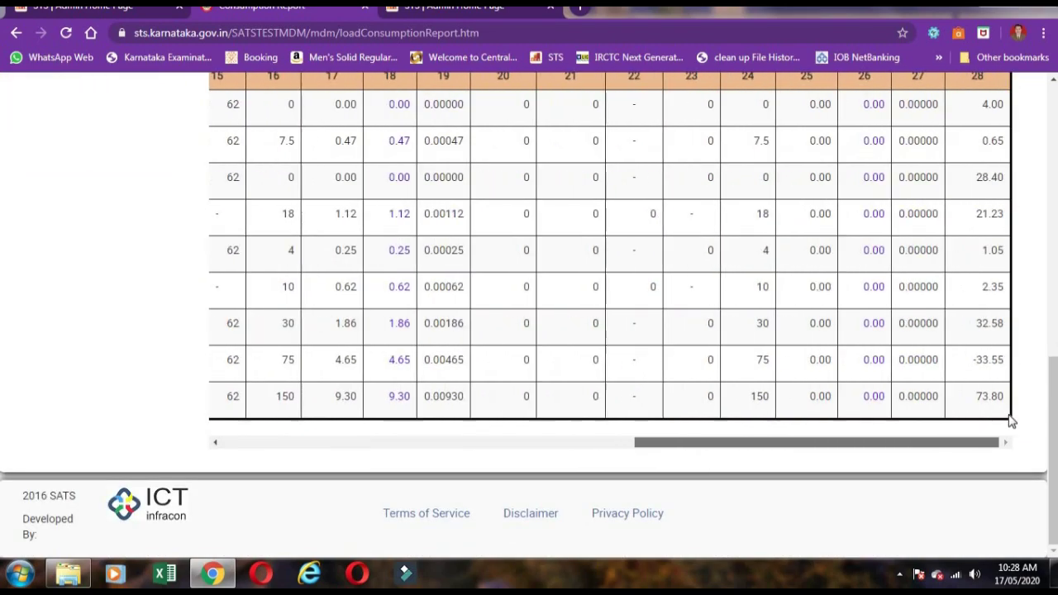
scroll(900, 428, "left", 5)
scroll(522, 432, "left", 5)
scroll(609, 335, "up", 2)
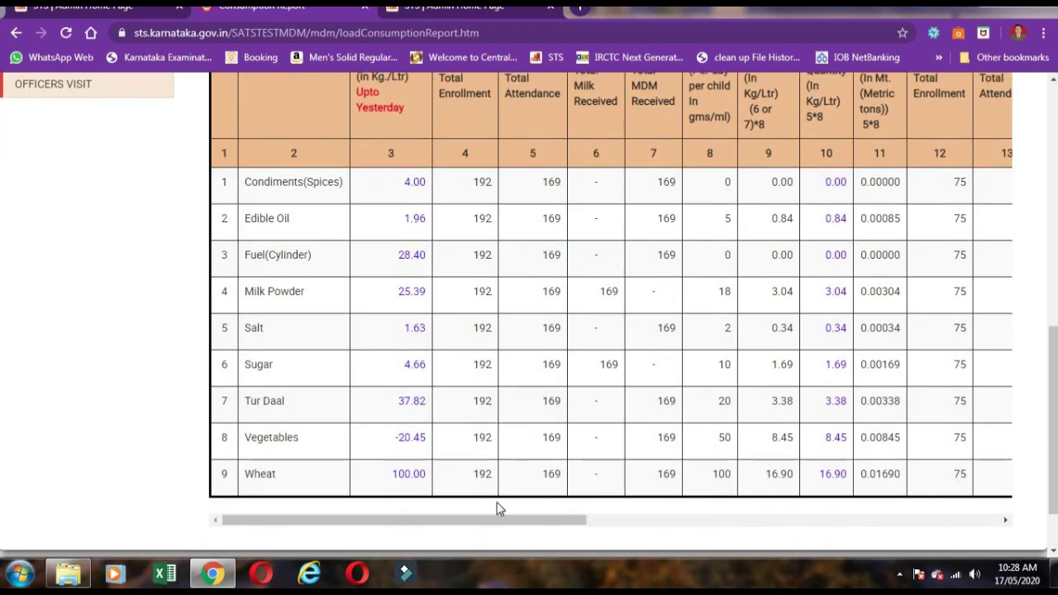
scroll(498, 522, "right", 1)
scroll(748, 250, "left", 1)
scroll(748, 251, "up", 5)
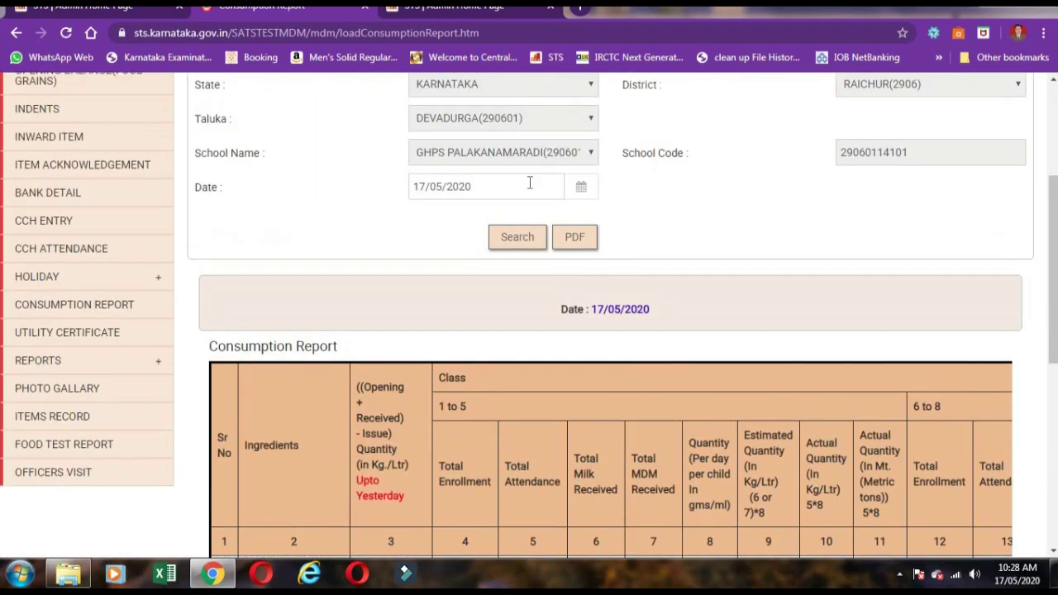
scroll(627, 341, "down", 5)
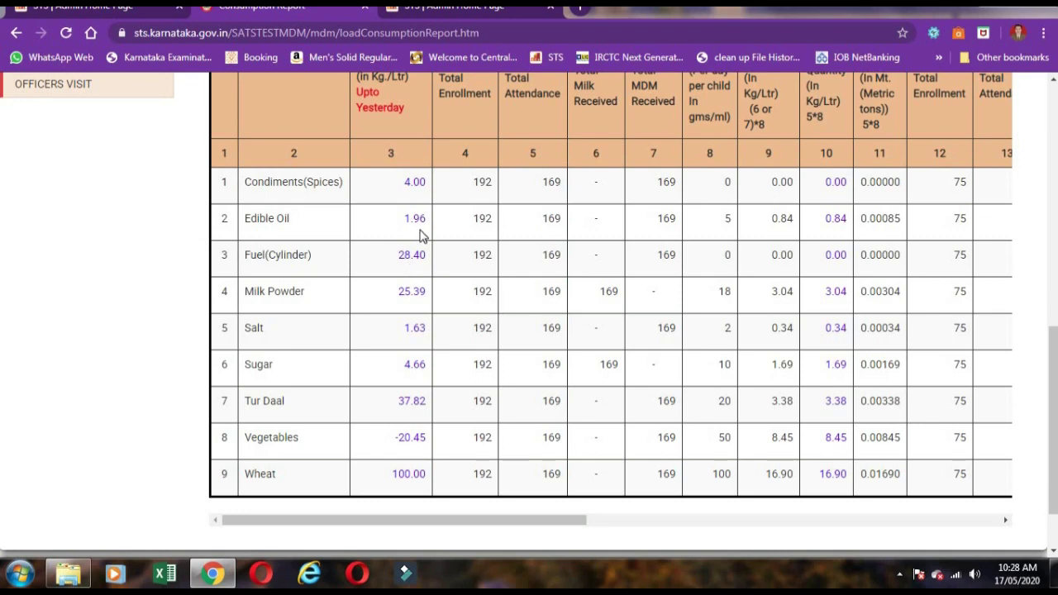
- Scroll the consumption table sideways to compare ingredient quantities across every class column
left_click_drag(531, 520, 965, 272)
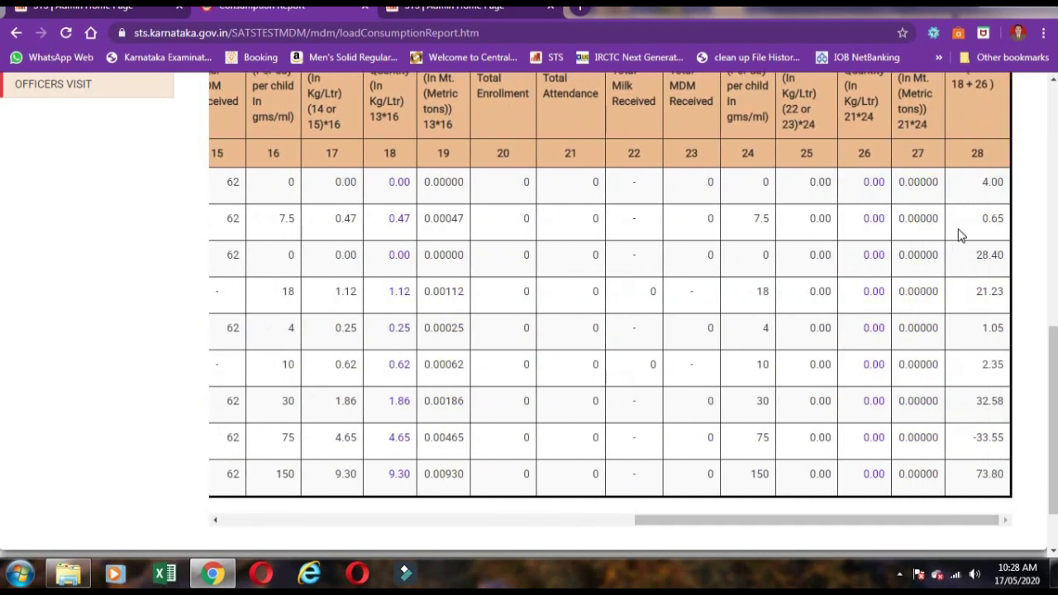
left_click_drag(880, 522, 203, 507)
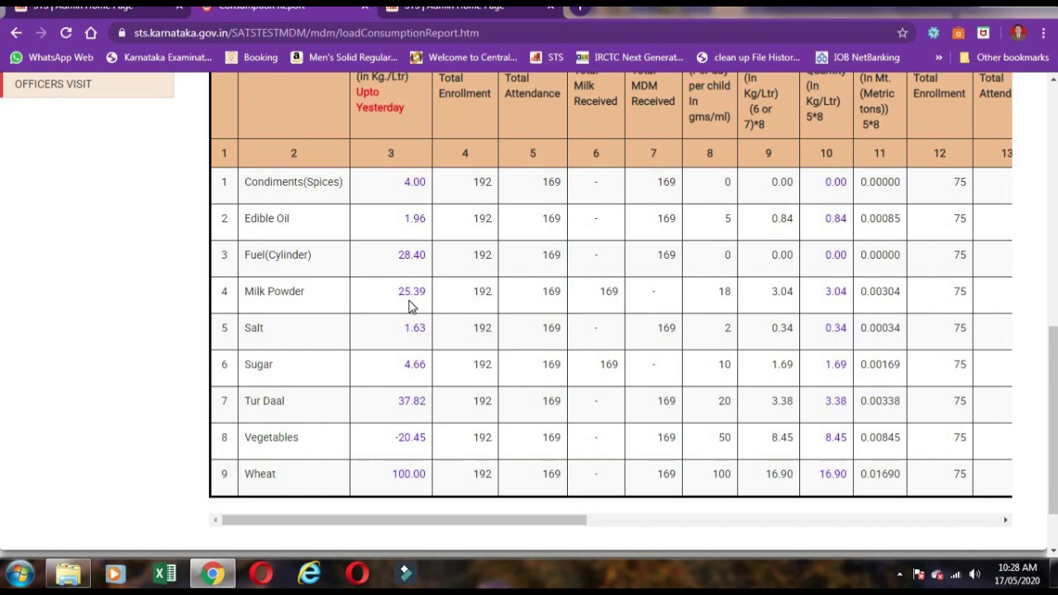
left_click_drag(520, 523, 979, 508)
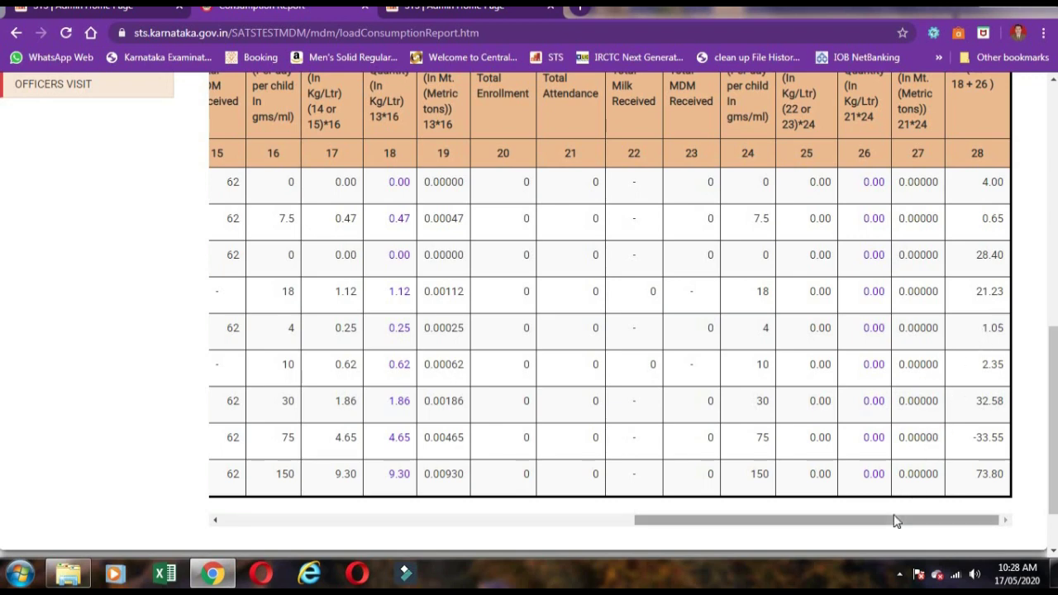
left_click_drag(894, 519, 843, 519)
left_click(414, 519)
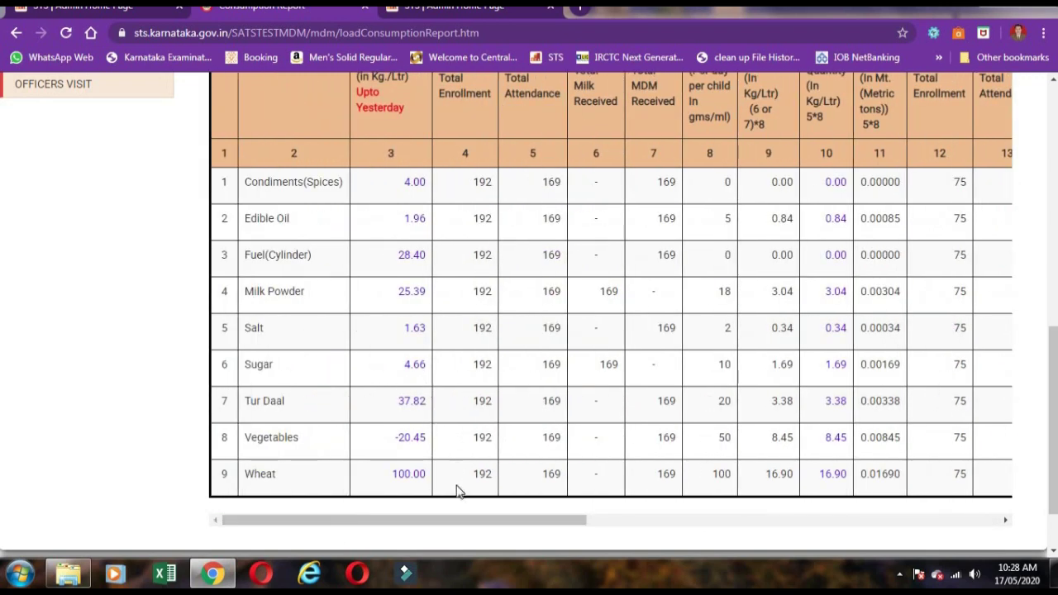
left_click_drag(455, 520, 938, 521)
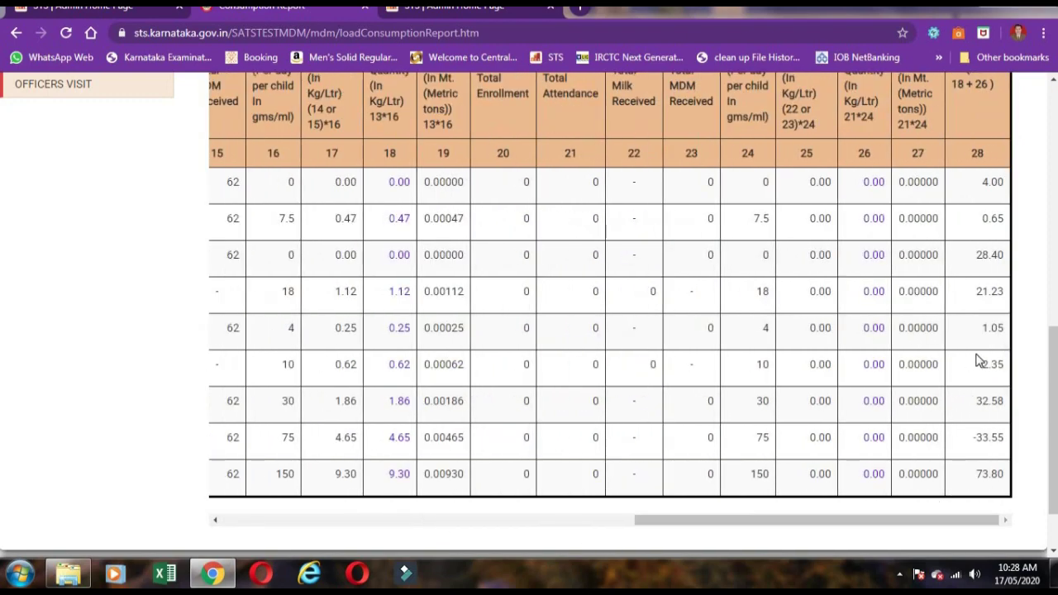
left_click_drag(786, 520, 208, 233)
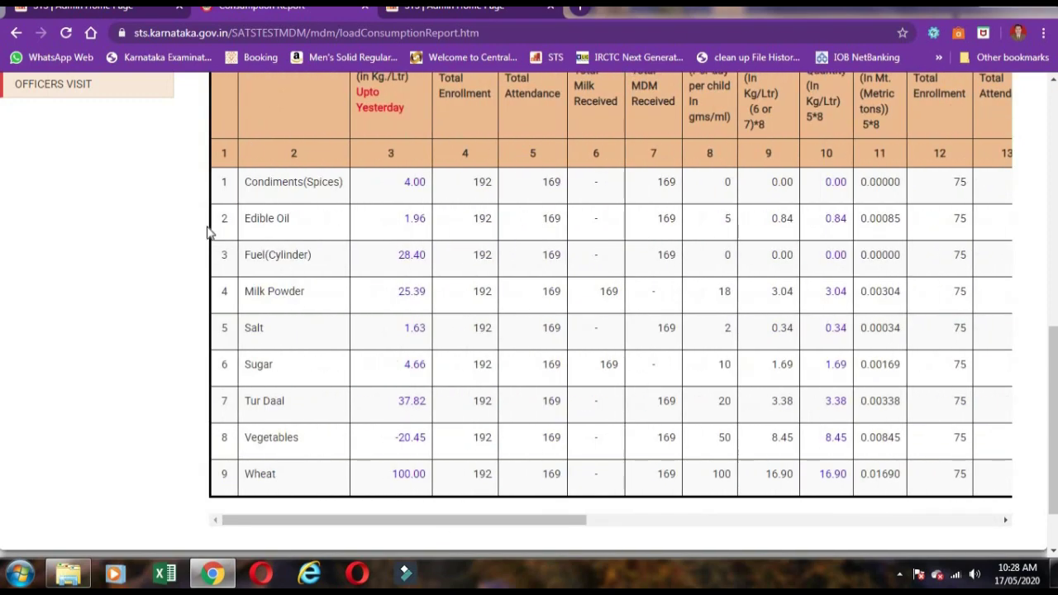
scroll(697, 333, "up", 3)
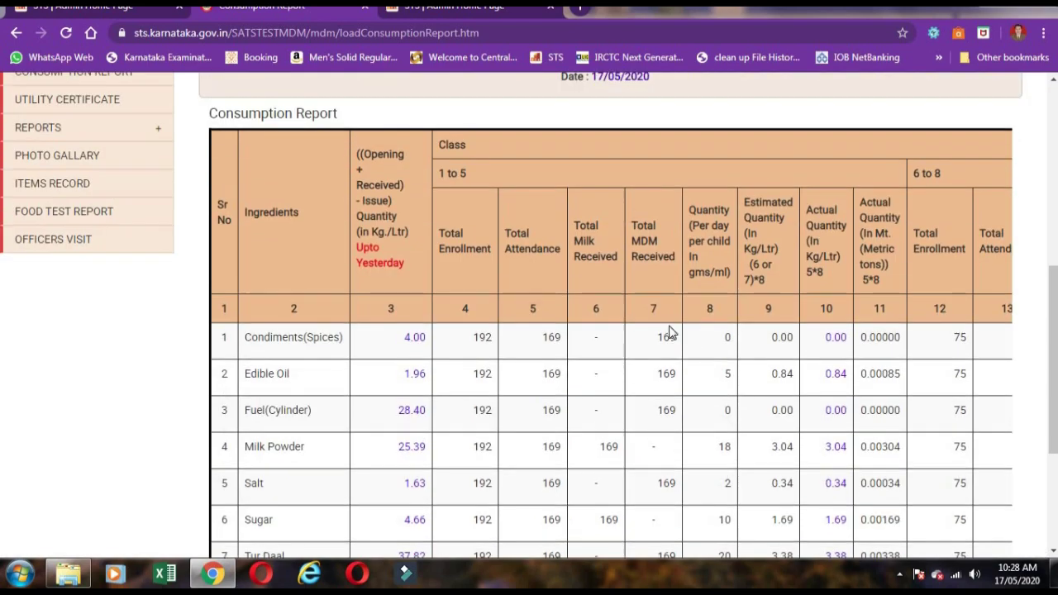
scroll(668, 331, "down", 3)
scroll(664, 335, "up", 6)
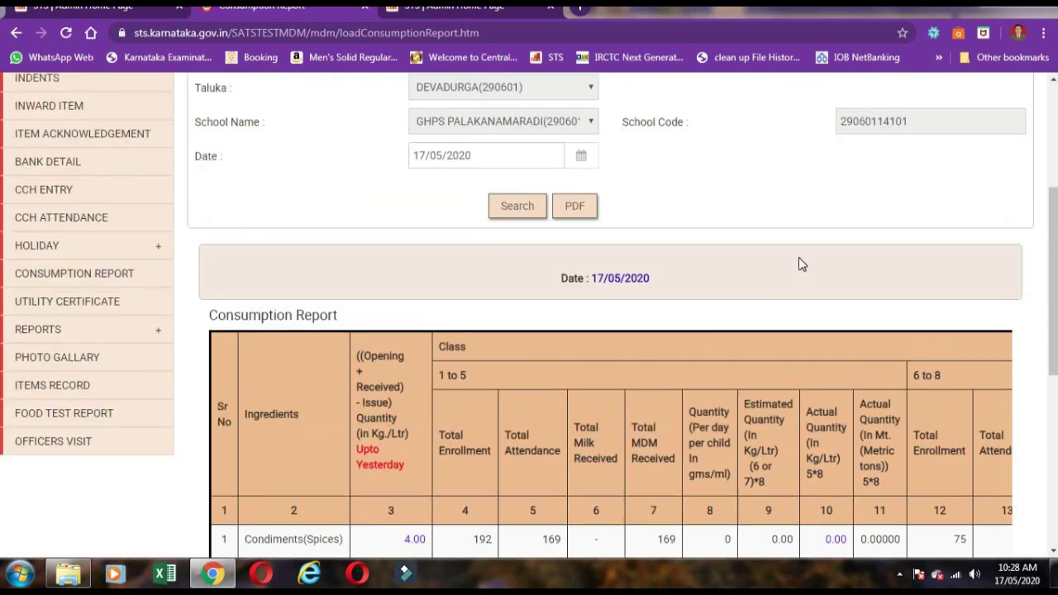
scroll(799, 263, "up", 1)
scroll(799, 264, "down", 5)
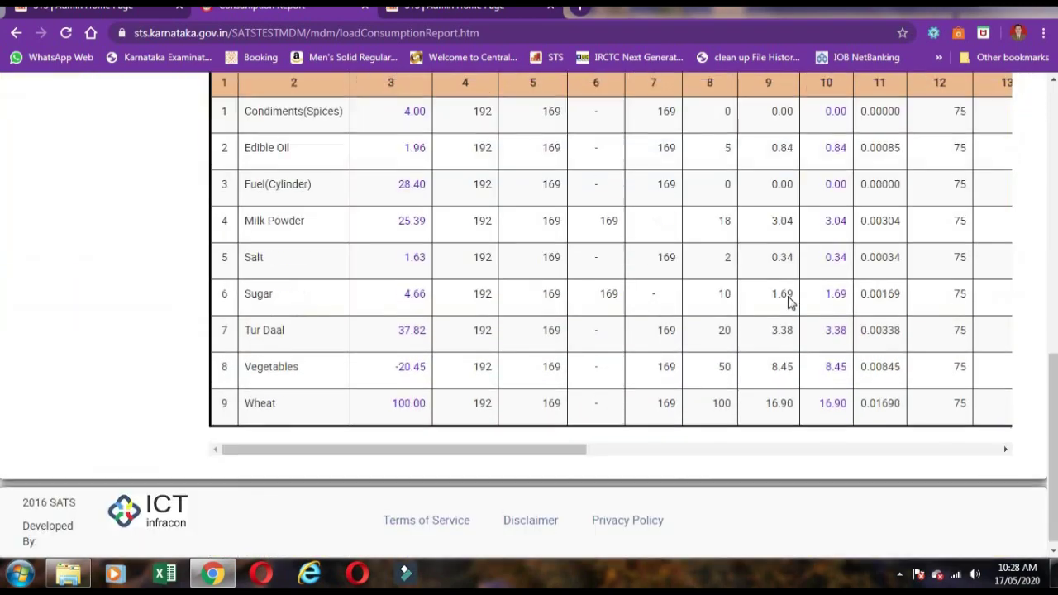
scroll(786, 300, "up", 5)
scroll(788, 302, "down", 1)
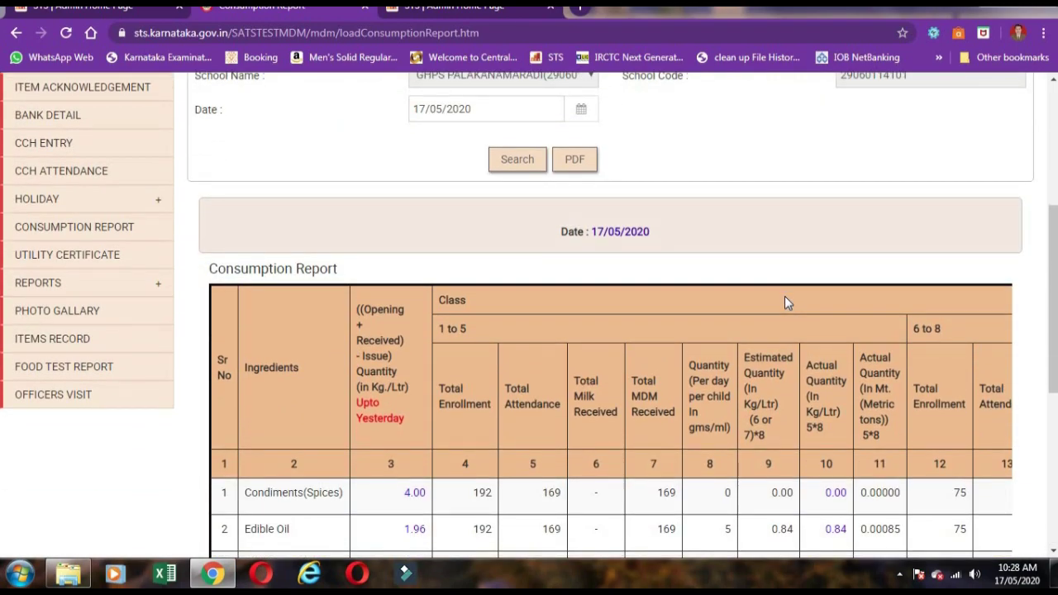
- Search the Utility Certificate for GHPS Palakanamaradi with the month set to MAY-2020
left_click(92, 262)
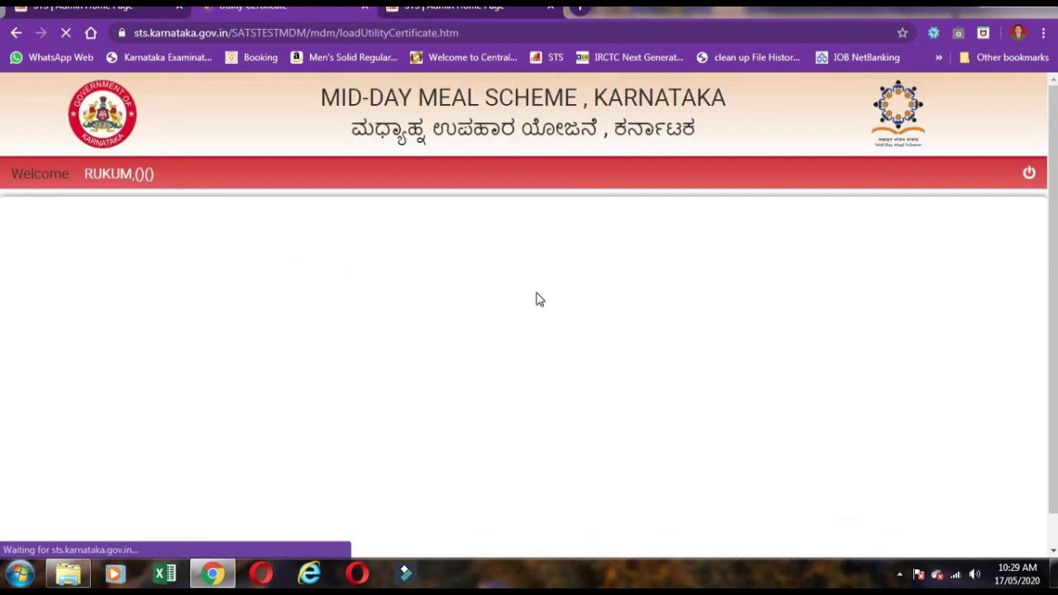
scroll(538, 333, "down", 1)
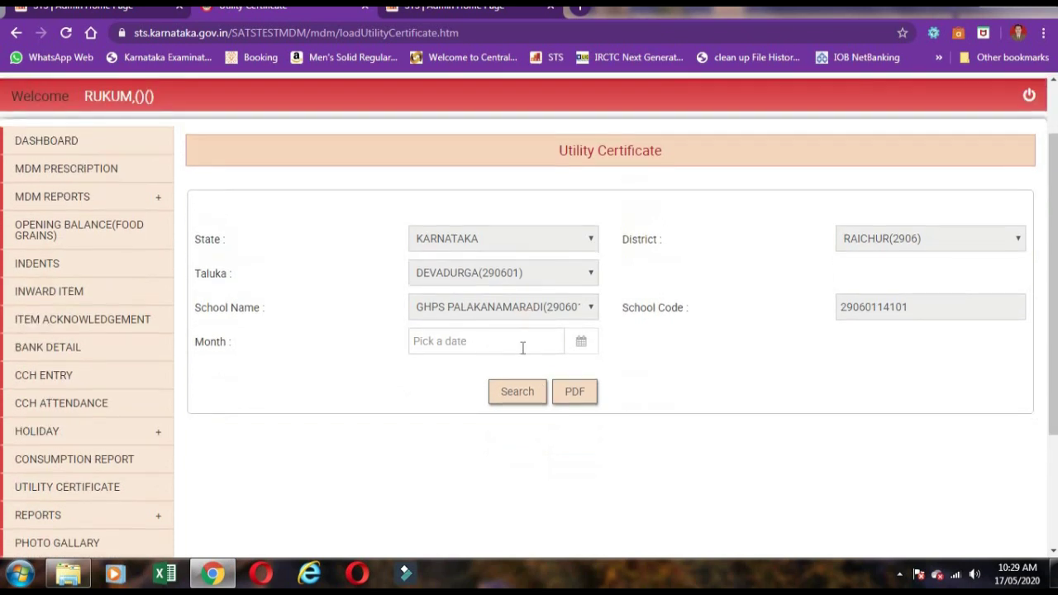
left_click(523, 348)
left_click(419, 448)
scroll(851, 436, "down", 1)
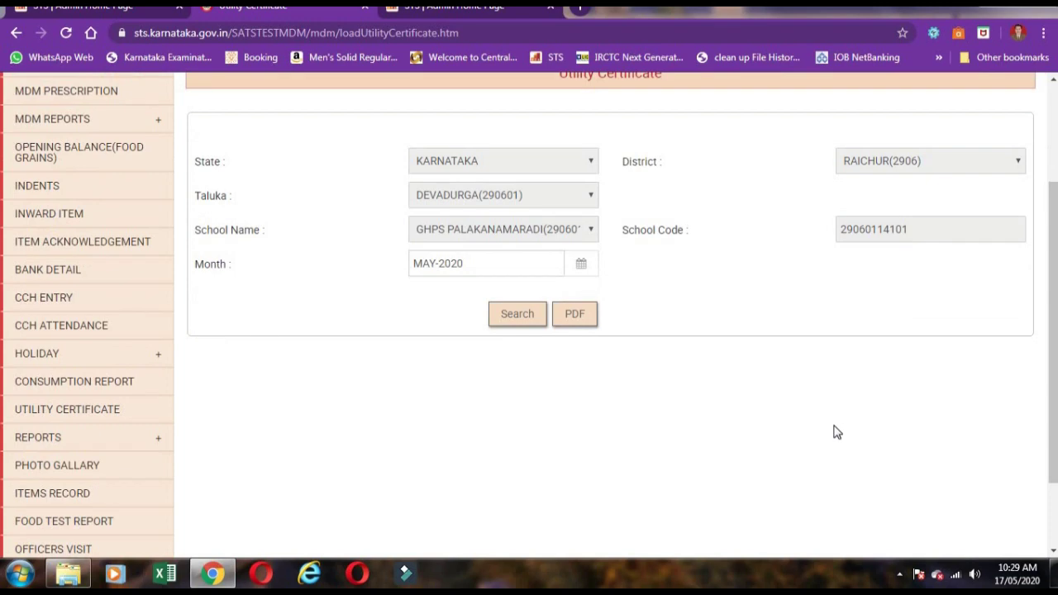
left_click(496, 322)
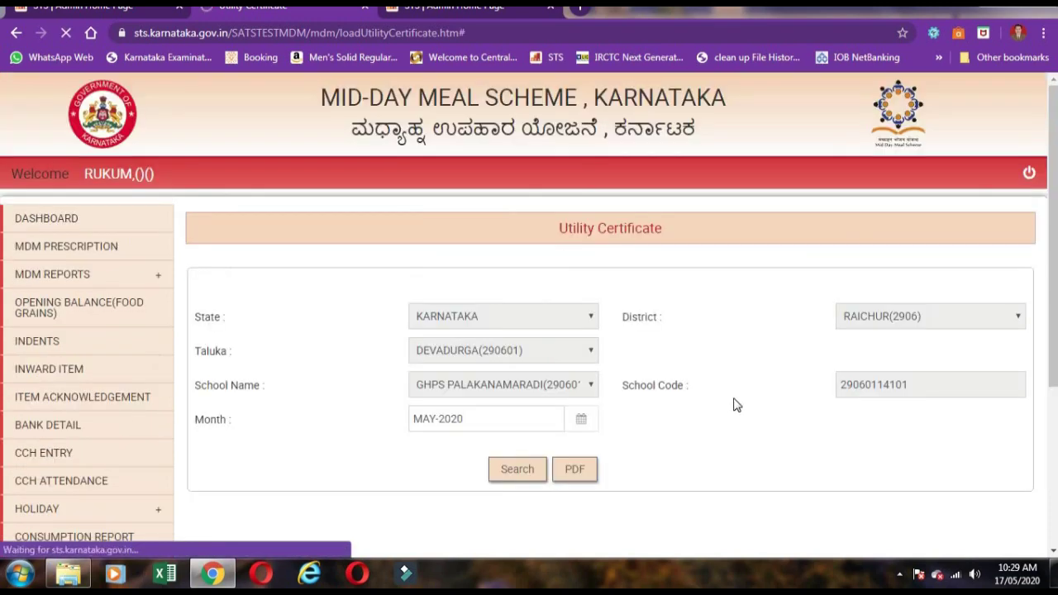
- Review the MAY-2020 certificate table, where classes 1–5 show 576 enrolled and 553 attending
scroll(733, 402, "down", 5)
scroll(647, 306, "down", 2)
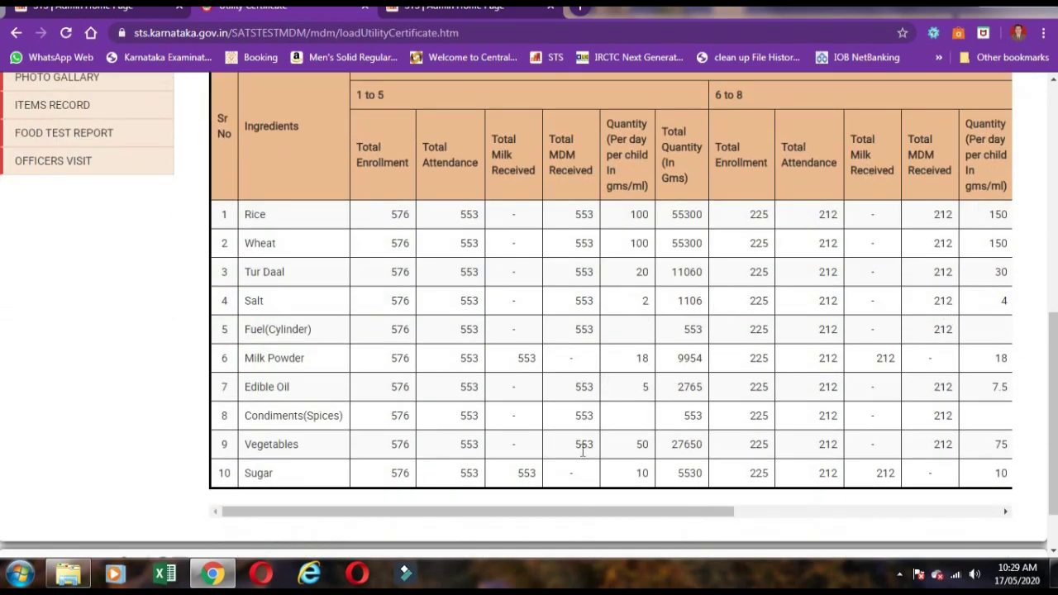
scroll(596, 225, "up", 1)
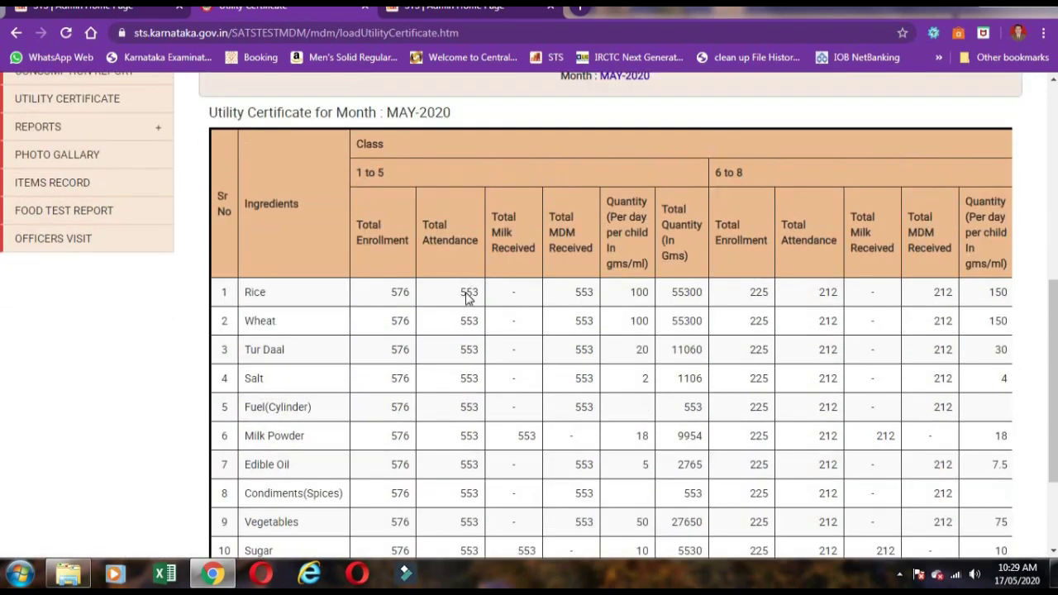
scroll(465, 298, "down", 1)
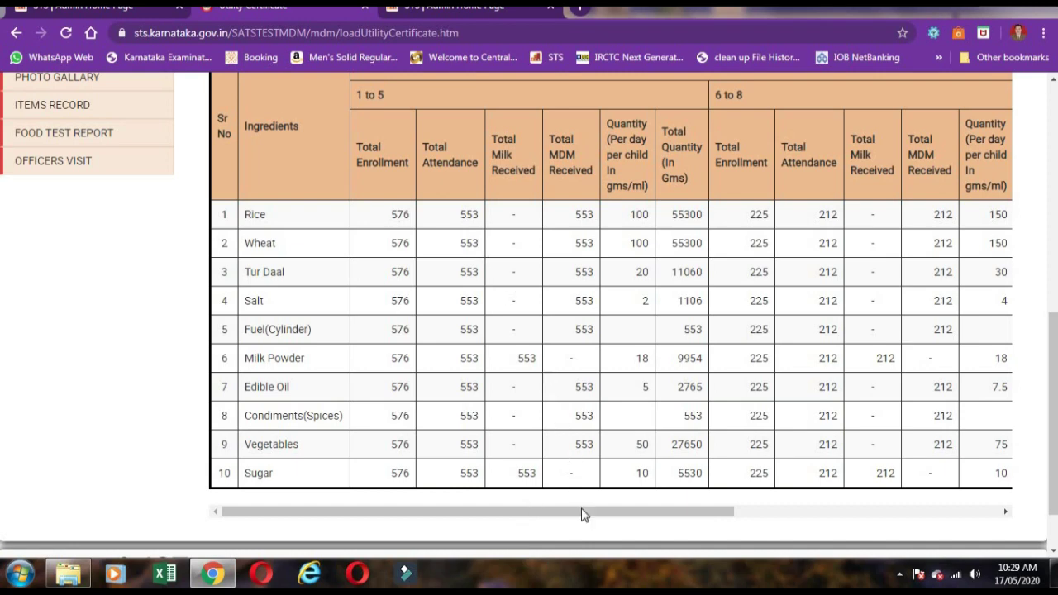
left_click_drag(654, 512, 754, 526)
scroll(910, 524, "left", 10)
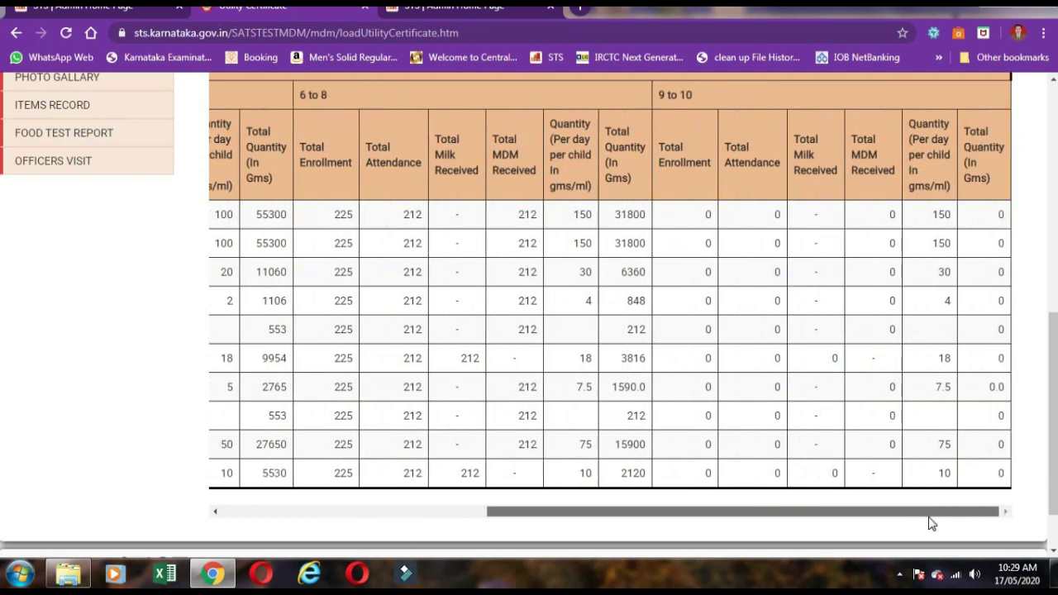
scroll(522, 487, "up", 2)
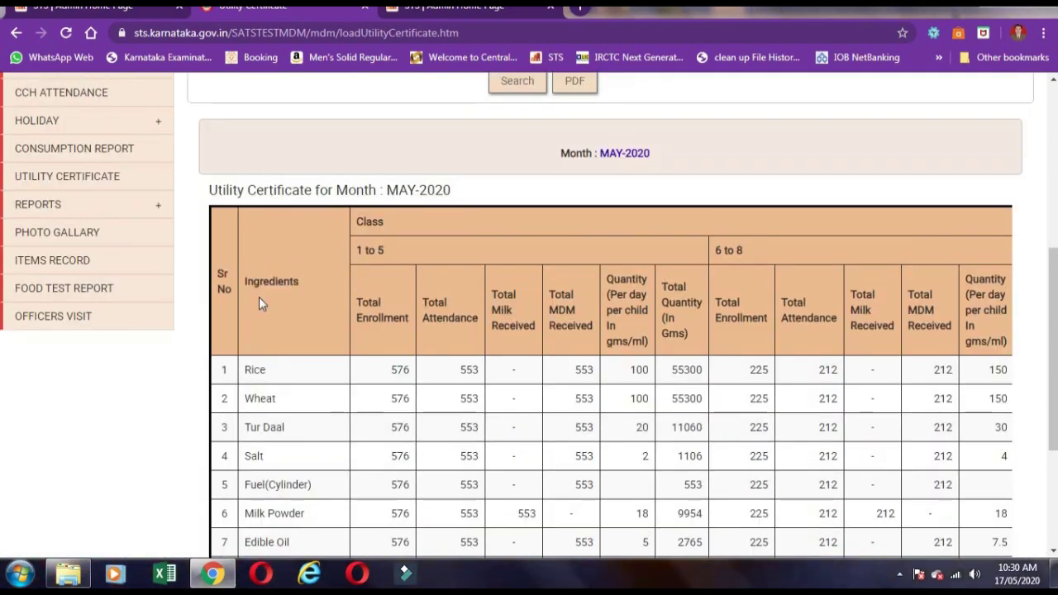
- Go to the PHOTO GALLARY page from the sidebar menu
left_click(62, 254)
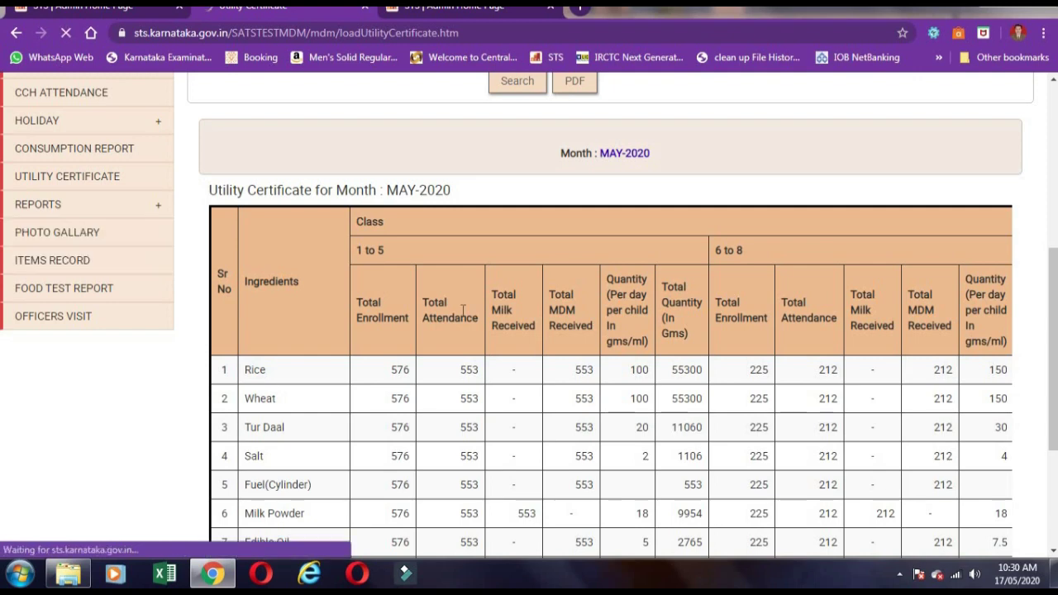